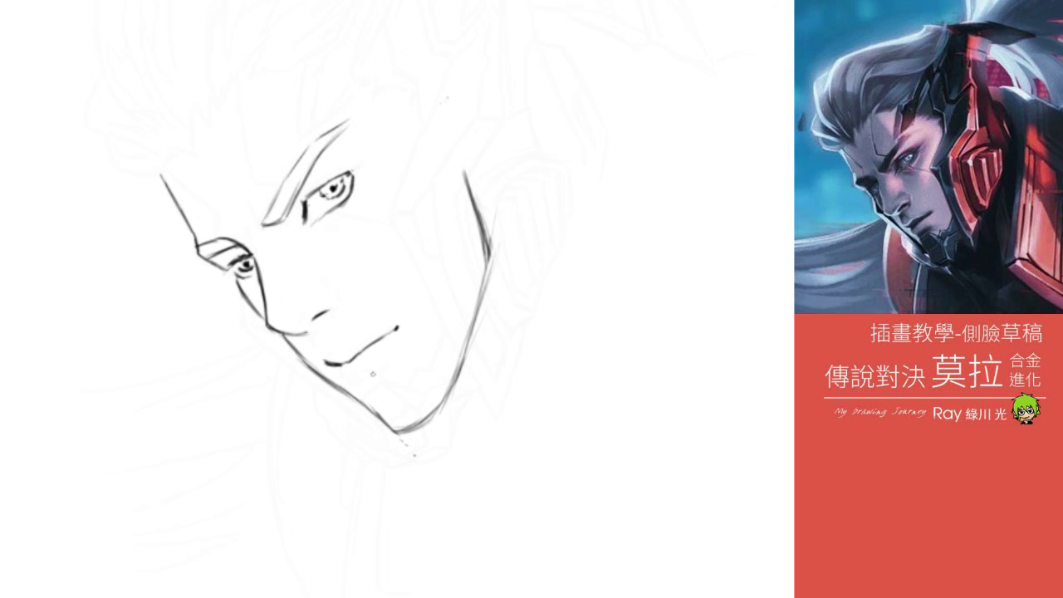
# Step: Sketch the helmet's cheek guard along the near jaw and the angular armour plates enclosing the chin
pyautogui.moveTo(468, 214); pyautogui.dragTo(532, 396)
pyautogui.moveTo(402, 417); pyautogui.dragTo(481, 357)
pyautogui.moveTo(422, 470); pyautogui.dragTo(491, 470)
pyautogui.moveTo(405, 419); pyautogui.dragTo(420, 463)
pyautogui.moveTo(458, 408); pyautogui.dragTo(512, 404)
# Step: Draw the hairline across the forehead and the outline and ear plates of the helmet beside the face
pyautogui.moveTo(184, 149); pyautogui.dragTo(440, 95)
pyautogui.moveTo(437, 151); pyautogui.dragTo(466, 259)
pyautogui.moveTo(457, 122); pyautogui.dragTo(524, 184)
pyautogui.moveTo(594, 288); pyautogui.dragTo(532, 461)
# Step: Refine the forehead seams, eyebrows, eyes and nose with darker strokes and outline the swept-back hair on the far side
pyautogui.moveTo(432, 432)
pyautogui.mouseDown()
pyautogui.moveTo(515, 304)
pyautogui.moveTo(346, 308)
pyautogui.moveTo(389, 253)
pyautogui.mouseUp()
pyautogui.moveTo(322, 127); pyautogui.dragTo(264, 219)
pyautogui.moveTo(166, 259); pyautogui.dragTo(214, 249)
pyautogui.moveTo(317, 219); pyautogui.dragTo(379, 160)
pyautogui.moveTo(370, 216); pyautogui.dragTo(332, 239)
pyautogui.moveTo(244, 274); pyautogui.dragTo(261, 367)
pyautogui.moveTo(285, 377); pyautogui.dragTo(340, 362)
pyautogui.moveTo(342, 301); pyautogui.dragTo(309, 332)
pyautogui.moveTo(116, 158); pyautogui.dragTo(166, 252)
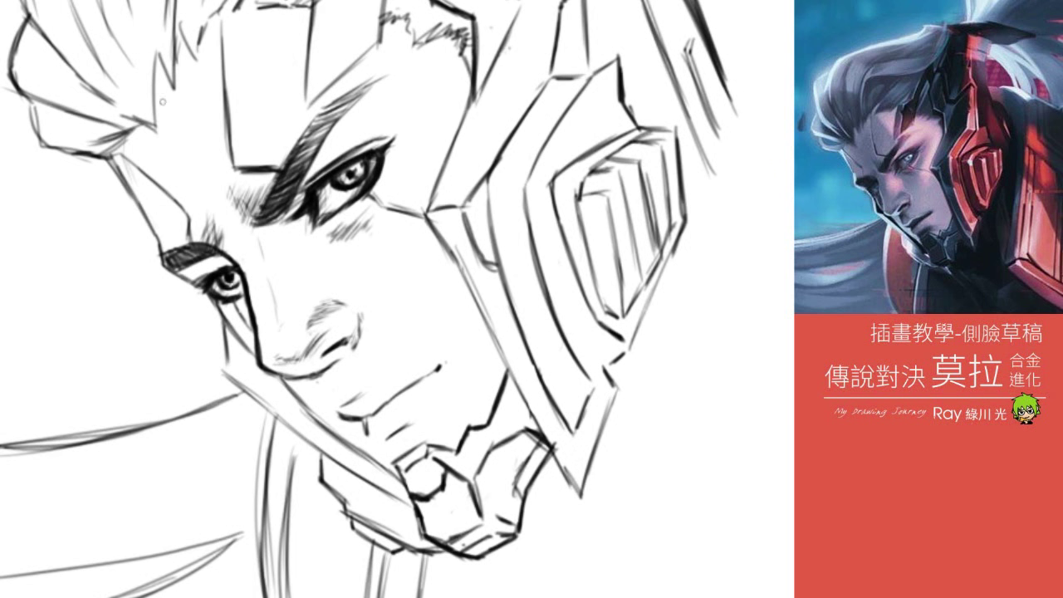
# Step: Add diagonal hatching to shade the forehead, eye sockets, nose, cheek and lips
pyautogui.moveTo(264, 20); pyautogui.dragTo(166, 166)
pyautogui.moveTo(259, 232); pyautogui.dragTo(203, 282)
pyautogui.moveTo(309, 305); pyautogui.dragTo(274, 365)
pyautogui.moveTo(407, 241); pyautogui.dragTo(342, 329)
pyautogui.moveTo(420, 130); pyautogui.dragTo(384, 196)
pyautogui.moveTo(342, 365)
pyautogui.mouseDown()
pyautogui.moveTo(319, 392)
pyautogui.moveTo(440, 367)
pyautogui.mouseUp()
pyautogui.moveTo(395, 328); pyautogui.dragTo(341, 396)
pyautogui.moveTo(465, 318); pyautogui.dragTo(395, 407)
pyautogui.moveTo(287, 7); pyautogui.dragTo(245, 90)
# Step: Shade the hair, helmet plates, jaw guard and collar with dense hatching to build up dark areas
pyautogui.moveTo(229, 365); pyautogui.dragTo(407, 498)
pyautogui.moveTo(332, 465); pyautogui.dragTo(443, 260)
pyautogui.moveTo(332, 415); pyautogui.dragTo(485, 304)
pyautogui.moveTo(332, 323); pyautogui.dragTo(166, 456)
pyautogui.moveTo(581, 33); pyautogui.dragTo(352, 577)
pyautogui.moveTo(439, 150); pyautogui.dragTo(365, 266)
pyautogui.moveTo(490, 80); pyautogui.dragTo(390, 258)
pyautogui.moveTo(196, 108); pyautogui.dragTo(100, 316)
pyautogui.moveTo(266, 16); pyautogui.dragTo(157, 215)
pyautogui.moveTo(422, 423); pyautogui.dragTo(260, 304)
pyautogui.moveTo(290, 133); pyautogui.dragTo(237, 232)
pyautogui.moveTo(415, 17); pyautogui.dragTo(349, 324)
pyautogui.moveTo(465, 241); pyautogui.dragTo(332, 547)
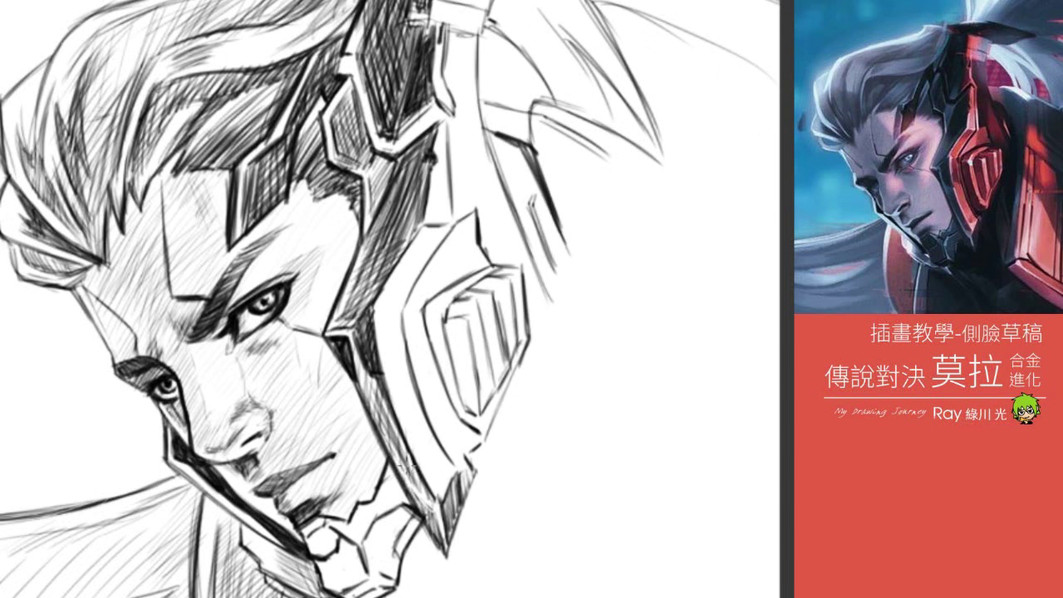
pyautogui.moveTo(431, 464); pyautogui.dragTo(307, 589)
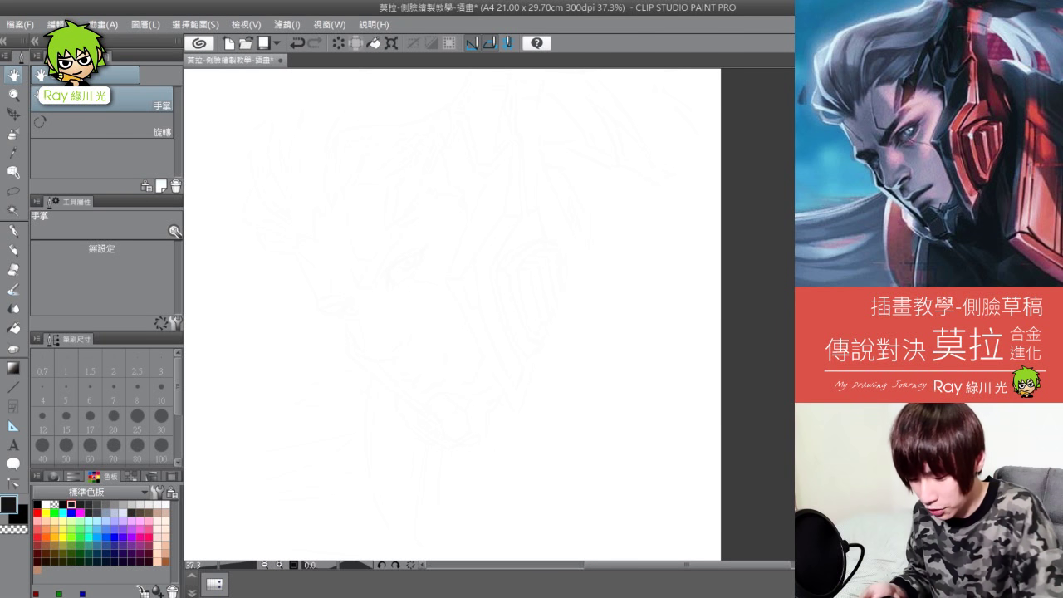
# Step: With the hard charcoal pencil, draw a slanted eye guideline crossed by a diagonal centre line for the face
pyautogui.click(13, 249)
pyautogui.moveTo(336, 317); pyautogui.dragTo(484, 200)
pyautogui.moveTo(316, 204)
pyautogui.mouseDown()
pyautogui.moveTo(371, 324)
pyautogui.moveTo(462, 440)
pyautogui.mouseUp()
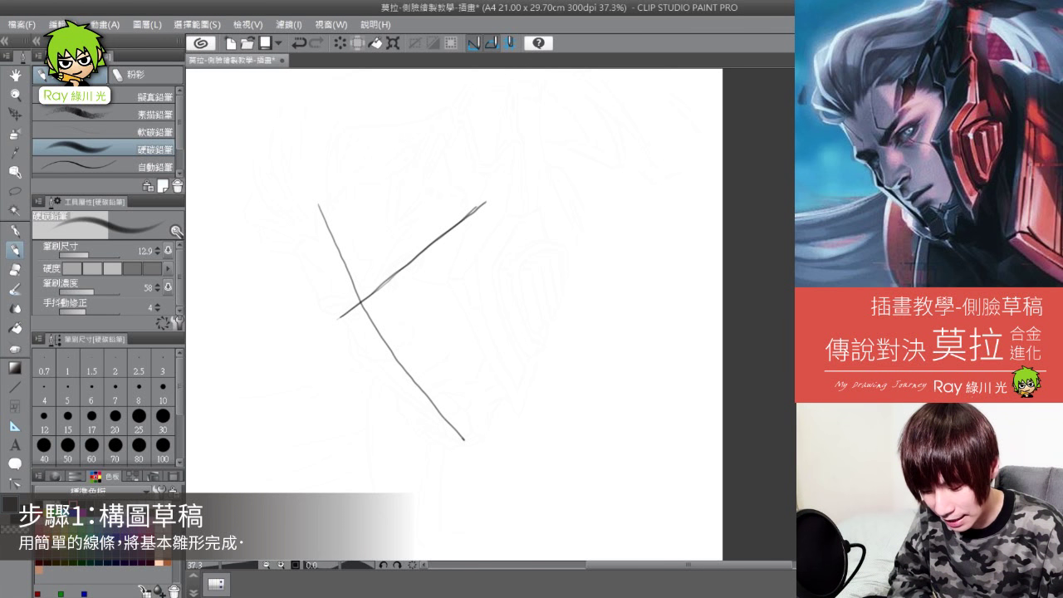
# Step: Outline the near eye on the eye guideline and sketch the nose bridge, tip and nostril beside the centre line
pyautogui.moveTo(390, 270)
pyautogui.mouseDown()
pyautogui.moveTo(390, 285)
pyautogui.moveTo(408, 256)
pyautogui.mouseUp()
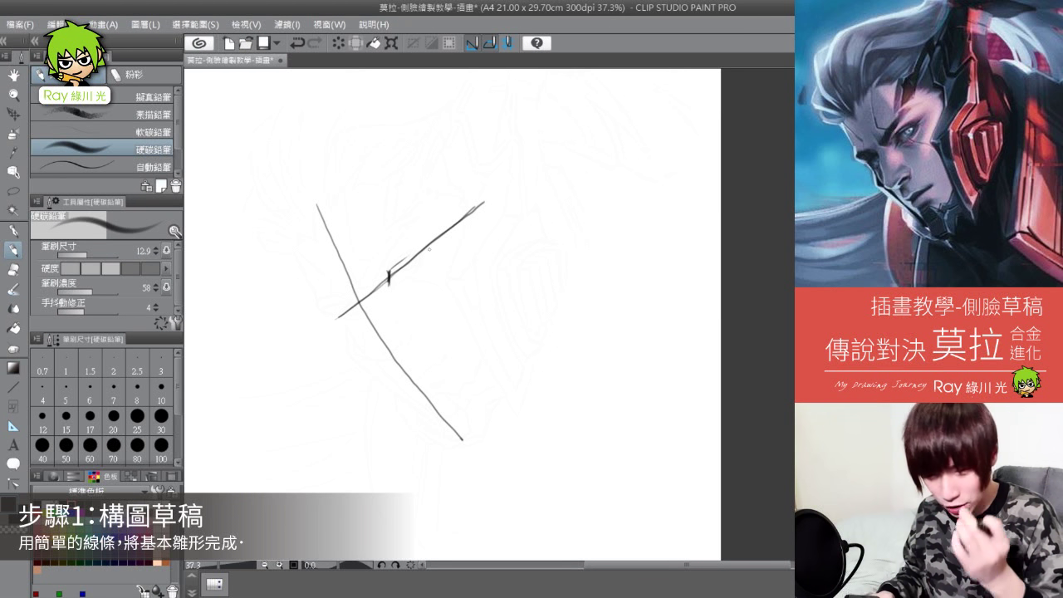
pyautogui.moveTo(391, 273)
pyautogui.mouseDown()
pyautogui.moveTo(419, 251)
pyautogui.moveTo(402, 279)
pyautogui.mouseUp()
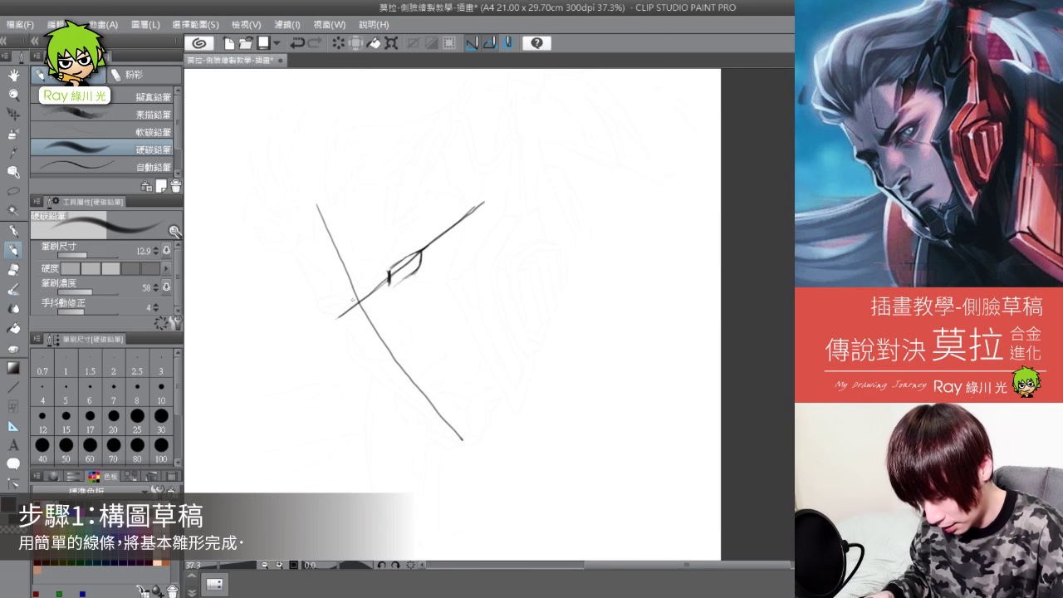
pyautogui.moveTo(347, 300)
pyautogui.mouseDown()
pyautogui.moveTo(366, 352)
pyautogui.moveTo(393, 359)
pyautogui.moveTo(405, 343)
pyautogui.mouseUp()
pyautogui.moveTo(357, 314); pyautogui.dragTo(375, 357)
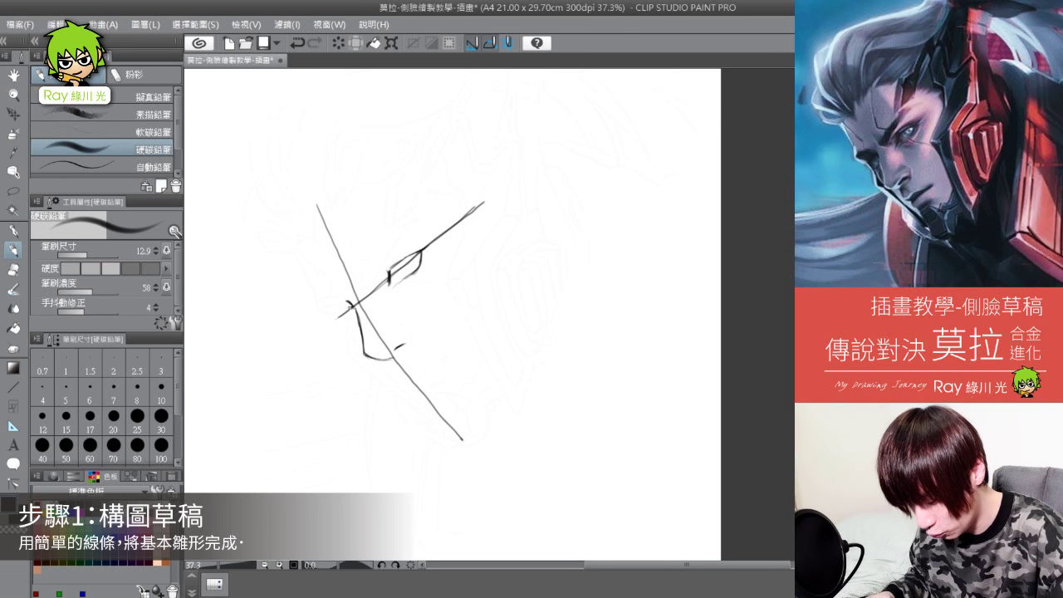
# Step: Draw the far eye where the two guidelines cross and add the irises and pupils to both eyes
pyautogui.moveTo(354, 305); pyautogui.dragTo(336, 317)
pyautogui.moveTo(400, 267); pyautogui.dragTo(410, 266)
pyautogui.moveTo(352, 310); pyautogui.dragTo(350, 316)
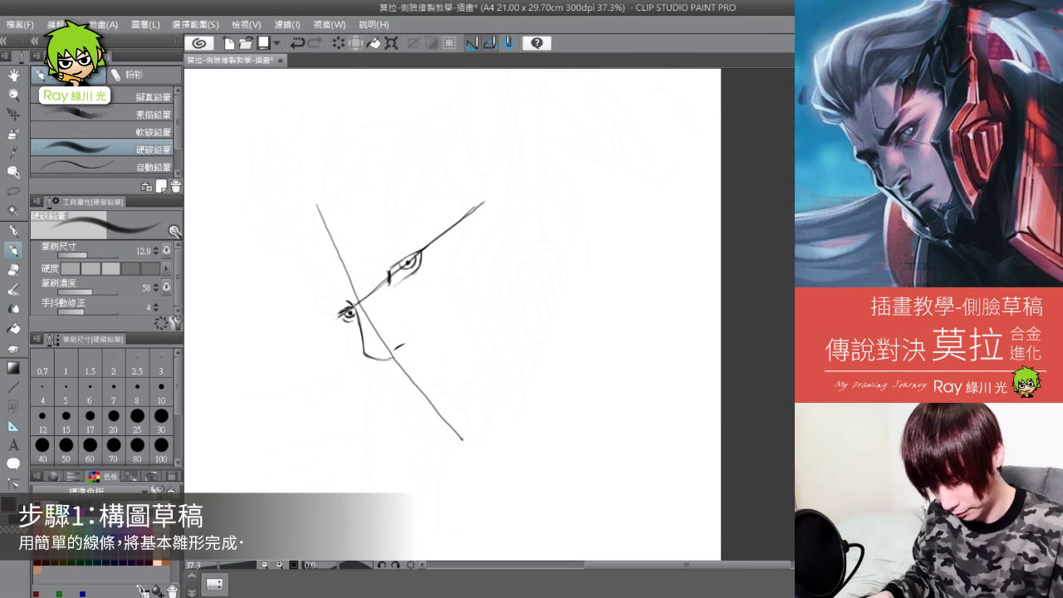
# Step: Draw the face contour from the far forehead over the cheek to the pointed chin and up the near jaw
pyautogui.moveTo(293, 253)
pyautogui.mouseDown()
pyautogui.moveTo(322, 306)
pyautogui.moveTo(419, 401)
pyautogui.mouseUp()
pyautogui.moveTo(375, 360)
pyautogui.mouseDown()
pyautogui.moveTo(445, 422)
pyautogui.moveTo(480, 405)
pyautogui.moveTo(510, 323)
pyautogui.mouseUp()
pyautogui.moveTo(496, 374); pyautogui.dragTo(514, 308)
pyautogui.moveTo(487, 397); pyautogui.dragTo(500, 352)
pyautogui.moveTo(472, 416); pyautogui.dragTo(495, 376)
pyautogui.moveTo(496, 254); pyautogui.dragTo(512, 314)
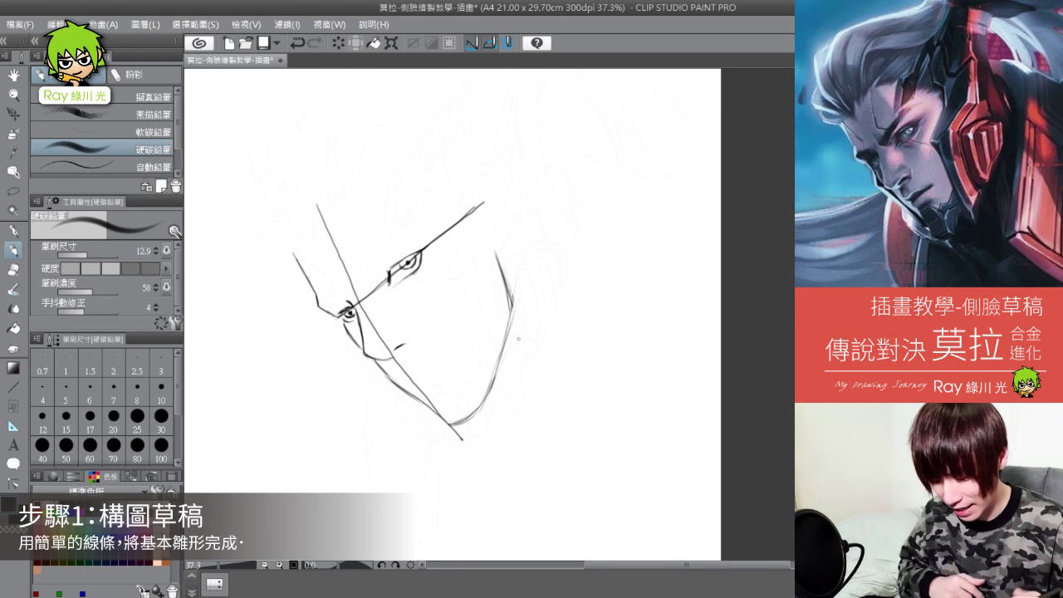
pyautogui.moveTo(494, 250); pyautogui.dragTo(512, 310)
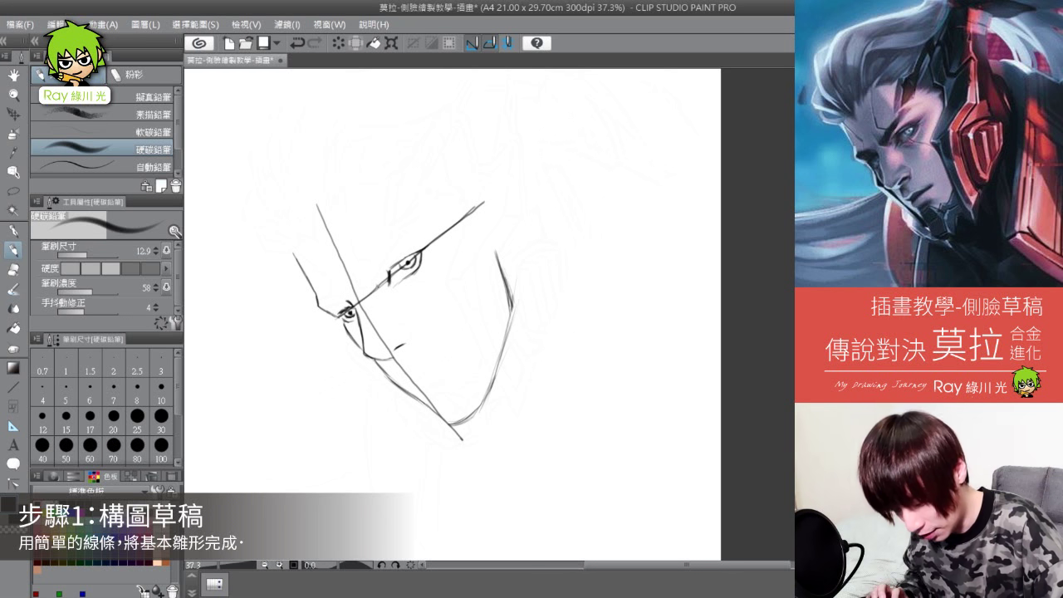
# Step: Sketch angled, frowning eyebrows above the near and far eyes
pyautogui.moveTo(361, 287)
pyautogui.mouseDown()
pyautogui.moveTo(374, 286)
pyautogui.moveTo(365, 282)
pyautogui.moveTo(391, 235)
pyautogui.moveTo(420, 214)
pyautogui.mouseUp()
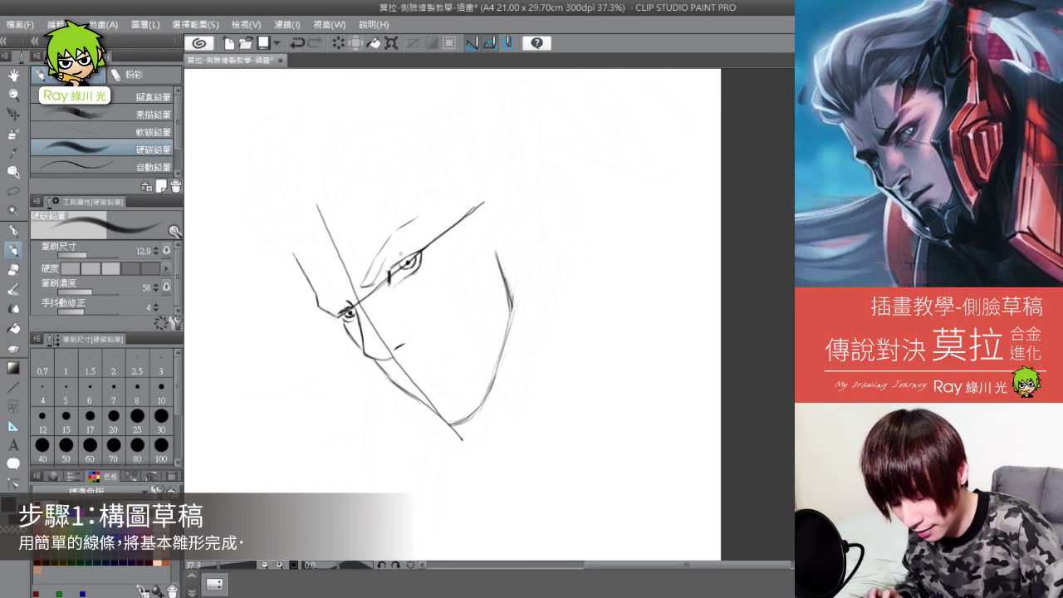
pyautogui.moveTo(380, 274)
pyautogui.mouseDown()
pyautogui.moveTo(416, 221)
pyautogui.moveTo(378, 280)
pyautogui.moveTo(350, 302)
pyautogui.moveTo(317, 301)
pyautogui.moveTo(349, 307)
pyautogui.moveTo(326, 309)
pyautogui.moveTo(349, 306)
pyautogui.moveTo(337, 294)
pyautogui.mouseUp()
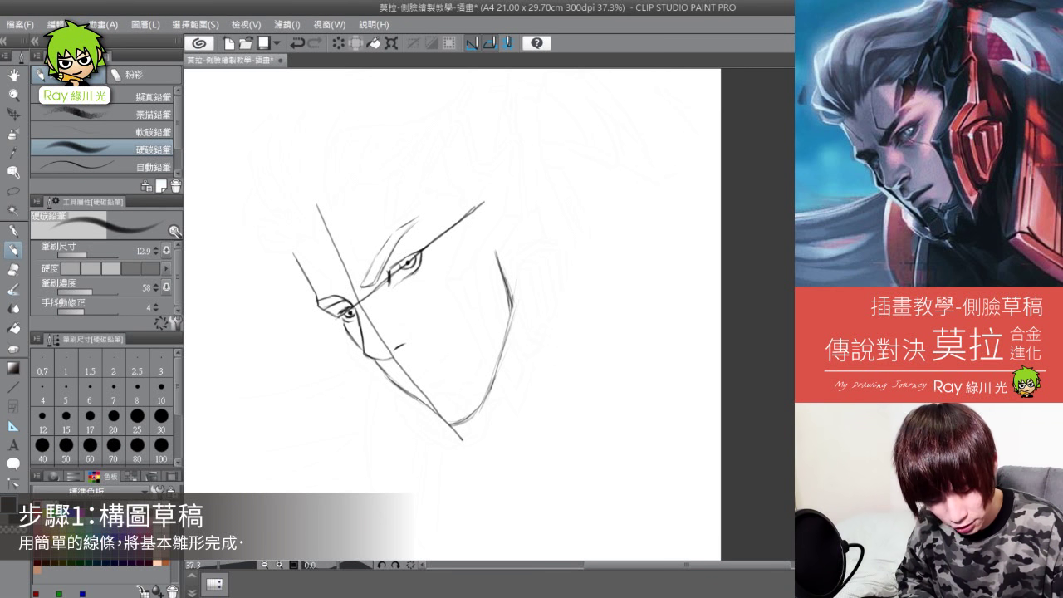
# Step: Erase the centre and eye guidelines with the hard eraser, reducing its size to 11.7 for the areas near the features
pyautogui.press('e')
pyautogui.moveTo(323, 239)
pyautogui.mouseDown()
pyautogui.moveTo(367, 312)
pyautogui.moveTo(373, 295)
pyautogui.mouseUp()
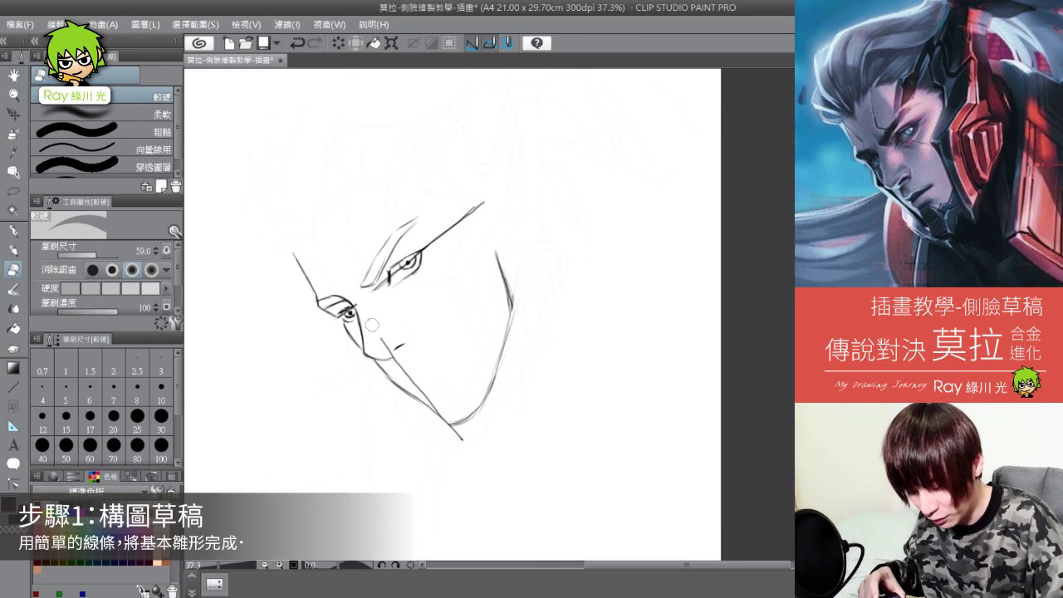
pyautogui.click(82, 254)
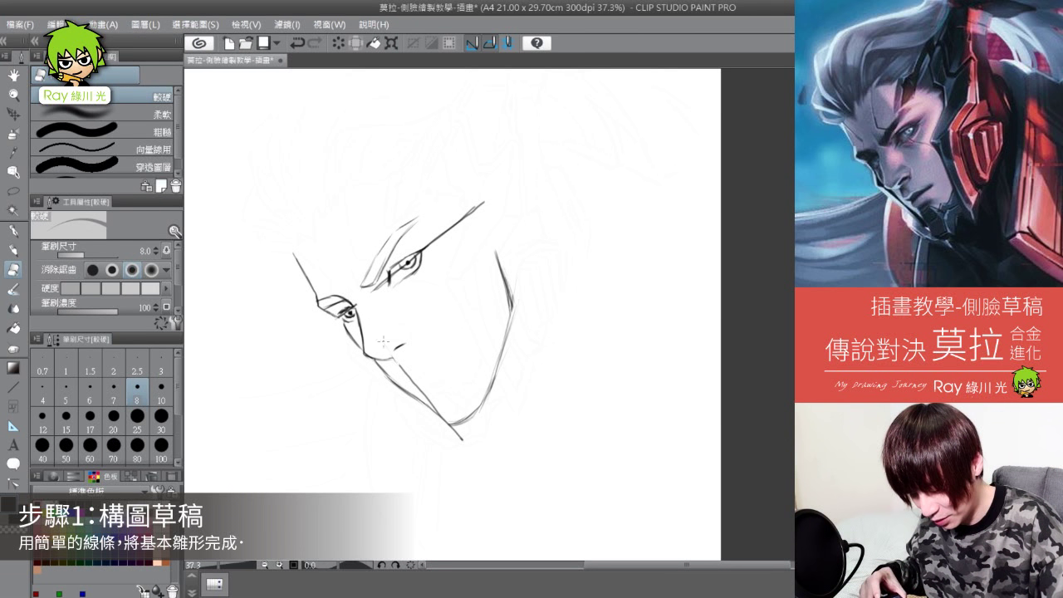
pyautogui.click(86, 254)
pyautogui.click(87, 254)
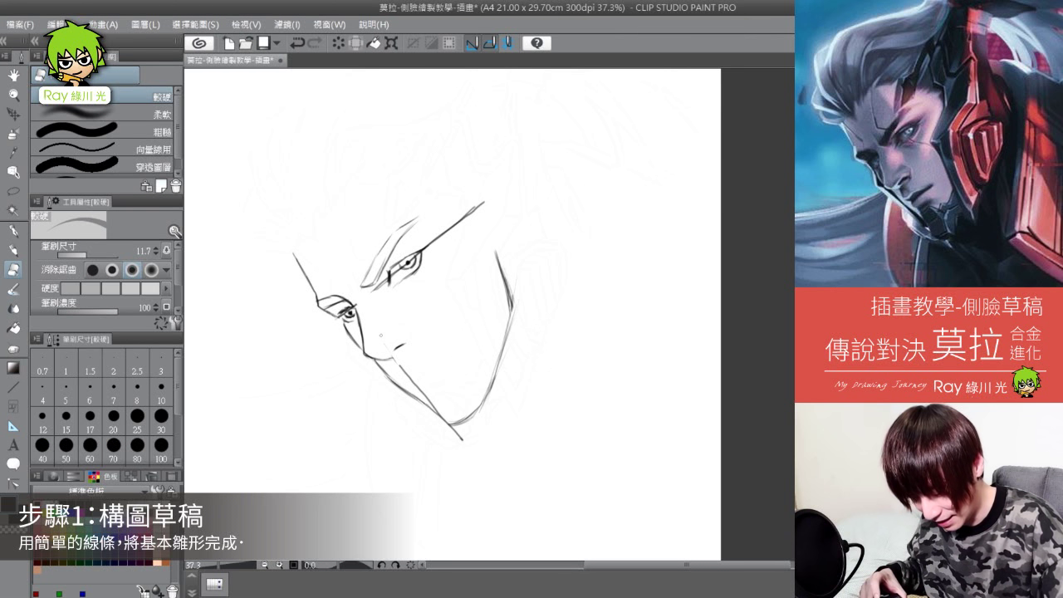
pyautogui.moveTo(396, 361); pyautogui.dragTo(450, 425)
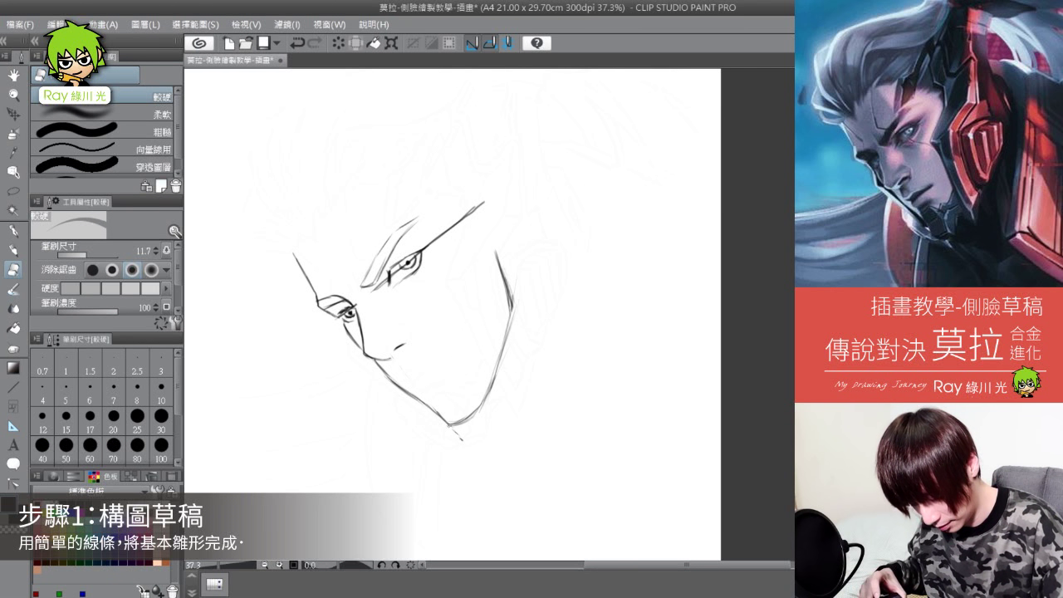
pyautogui.moveTo(445, 236)
pyautogui.mouseDown()
pyautogui.moveTo(424, 250)
pyautogui.moveTo(484, 201)
pyautogui.moveTo(437, 235)
pyautogui.mouseUp()
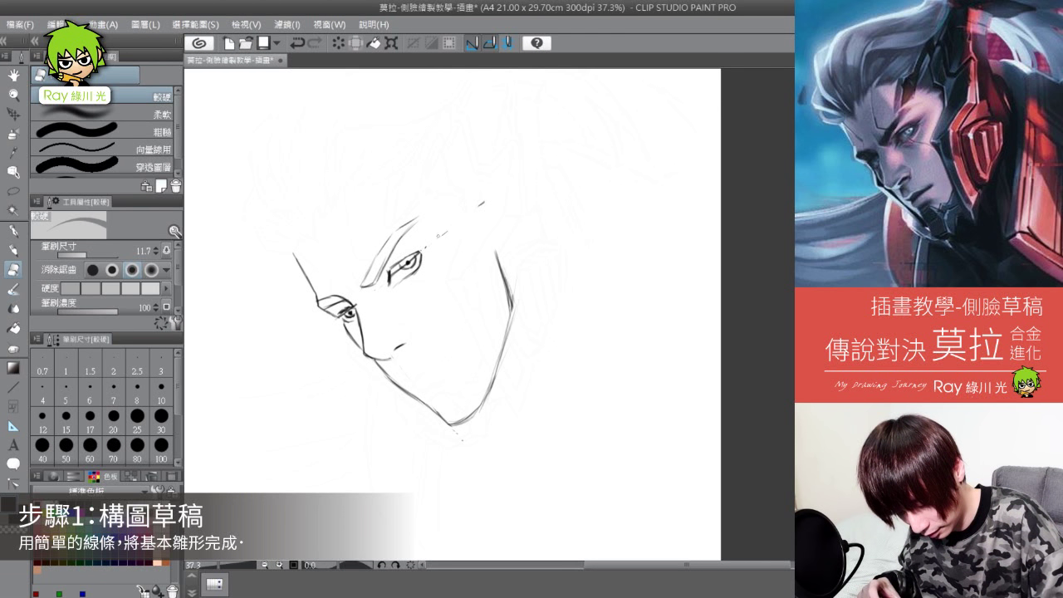
pyautogui.moveTo(401, 269); pyautogui.dragTo(415, 260)
pyautogui.moveTo(334, 320); pyautogui.dragTo(349, 310)
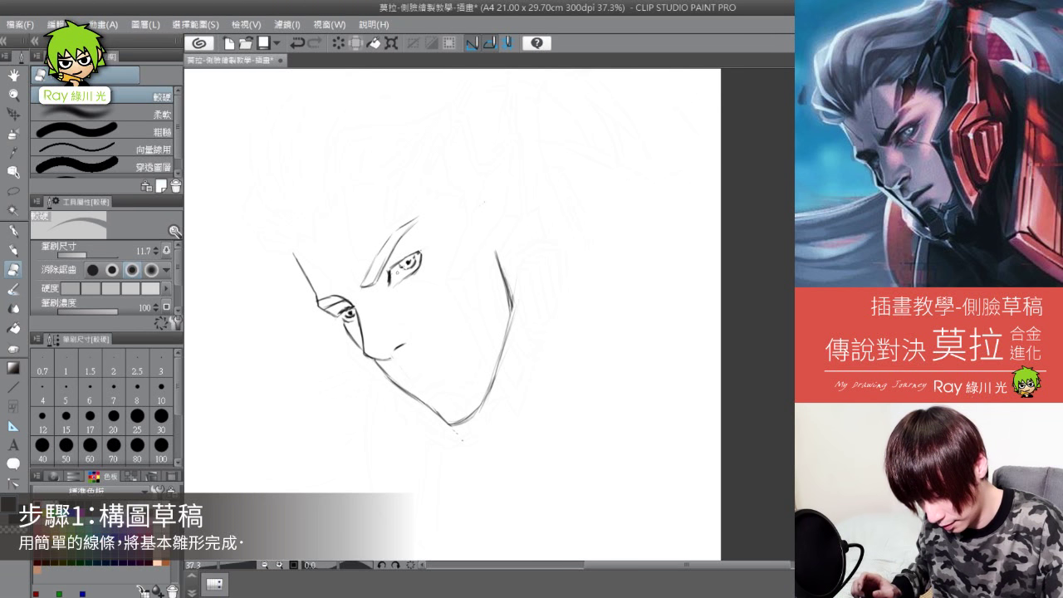
# Step: Set the eraser's brush size to 18.8
pyautogui.press(']')
pyautogui.press(']')
pyautogui.press('[')
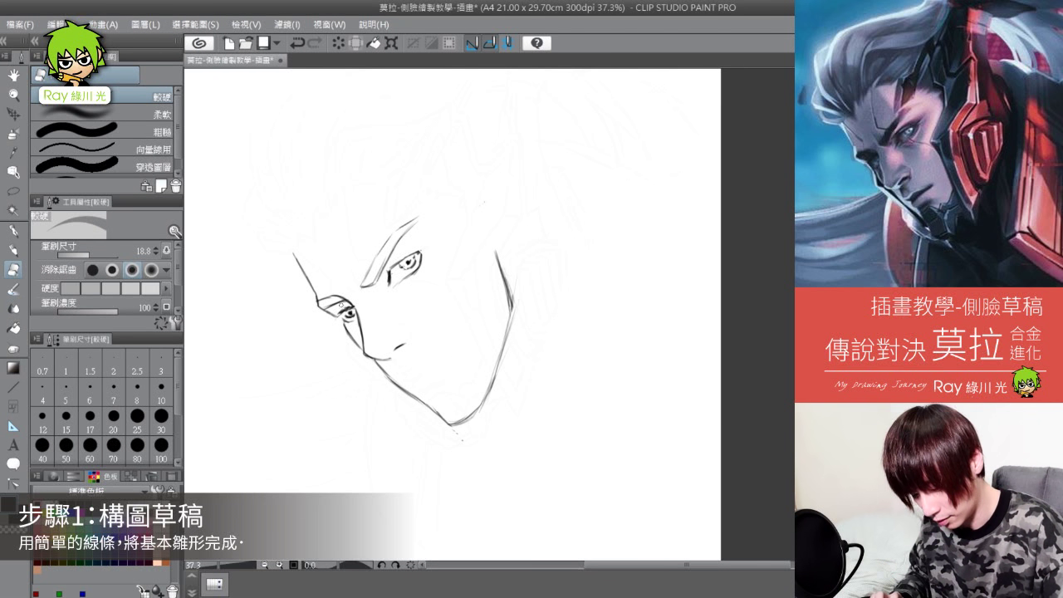
# Step: Draw the mouth line with the hard charcoal pencil and add short strokes for the lip centre and lower lip
pyautogui.press('p')
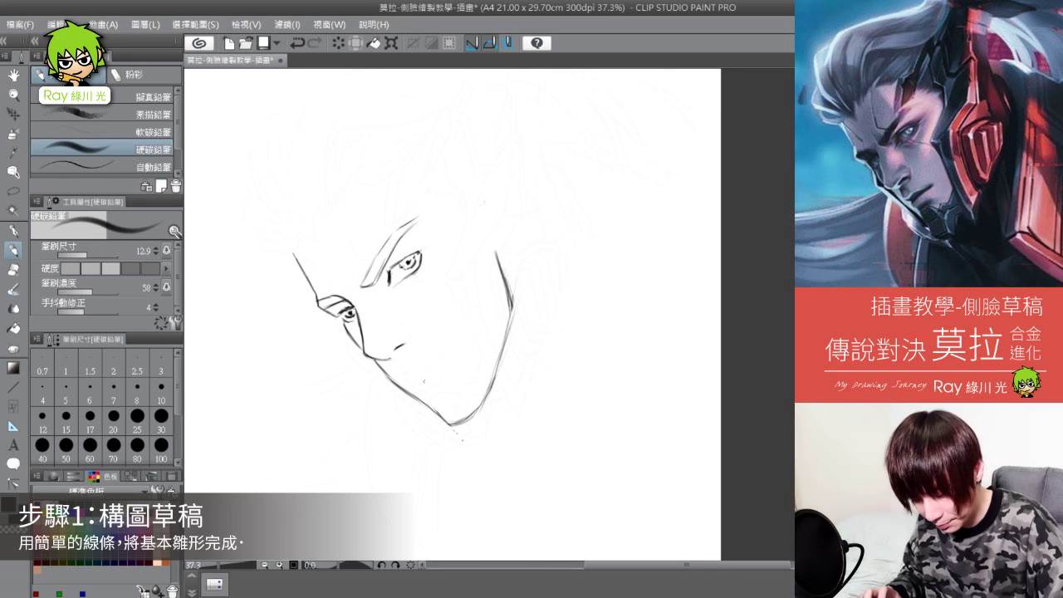
pyautogui.moveTo(425, 371)
pyautogui.mouseDown()
pyautogui.moveTo(398, 381)
pyautogui.moveTo(454, 351)
pyautogui.mouseUp()
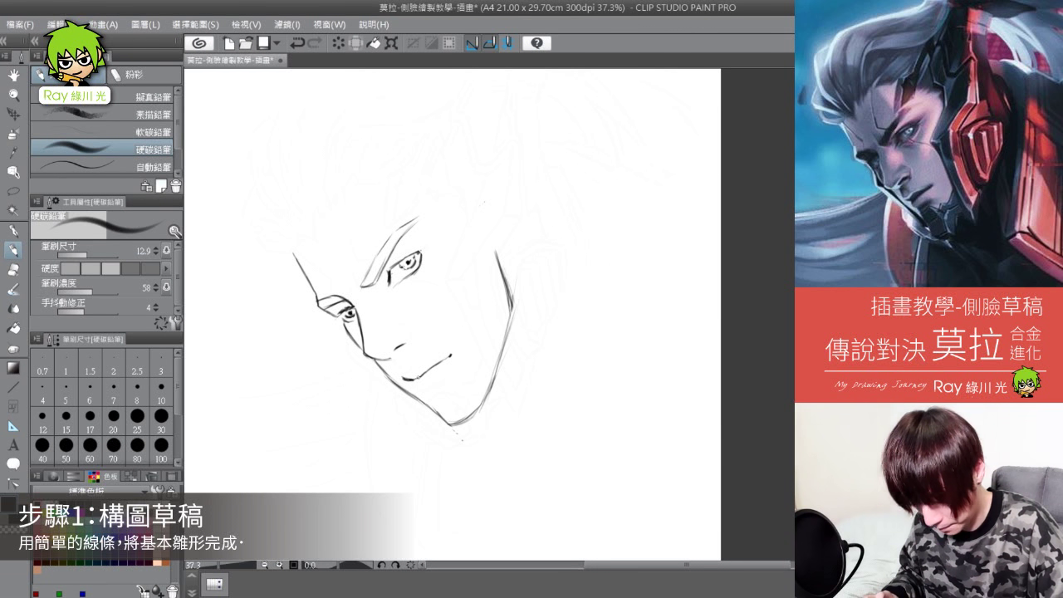
pyautogui.moveTo(415, 366); pyautogui.dragTo(407, 375)
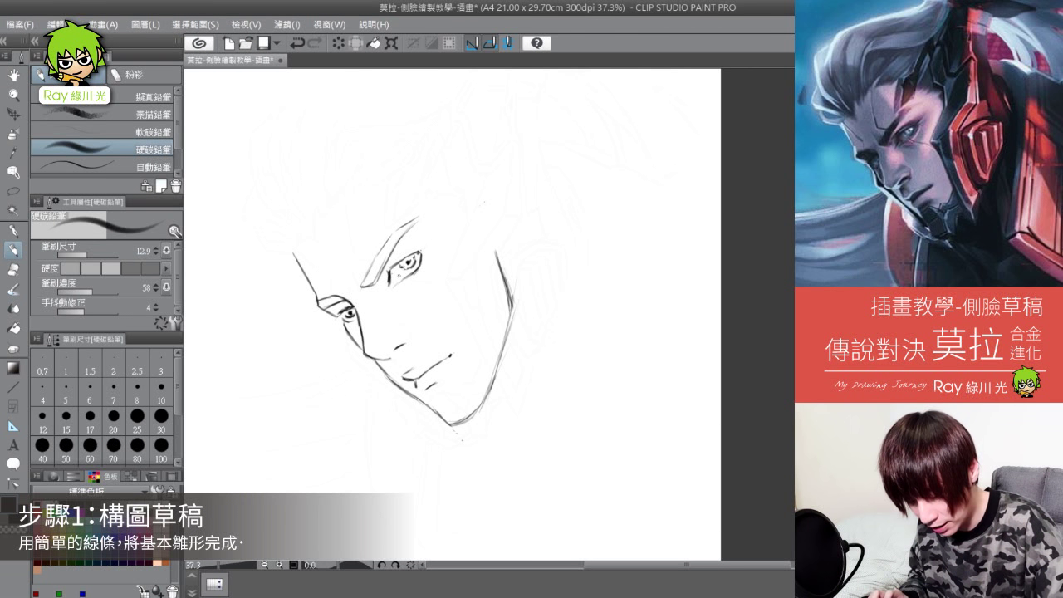
# Step: Thicken the near eye's upper lid and outer corner, and darken the outline of the far eye
pyautogui.moveTo(392, 269)
pyautogui.mouseDown()
pyautogui.moveTo(390, 285)
pyautogui.moveTo(404, 256)
pyautogui.mouseUp()
pyautogui.moveTo(391, 270); pyautogui.dragTo(428, 247)
pyautogui.moveTo(418, 254); pyautogui.dragTo(429, 245)
pyautogui.moveTo(428, 245); pyautogui.dragTo(418, 265)
pyautogui.moveTo(406, 256); pyautogui.dragTo(420, 251)
pyautogui.moveTo(394, 267); pyautogui.dragTo(412, 253)
pyautogui.moveTo(409, 254)
pyautogui.mouseDown()
pyautogui.moveTo(424, 245)
pyautogui.moveTo(408, 253)
pyautogui.mouseUp()
pyautogui.moveTo(391, 266); pyautogui.dragTo(421, 245)
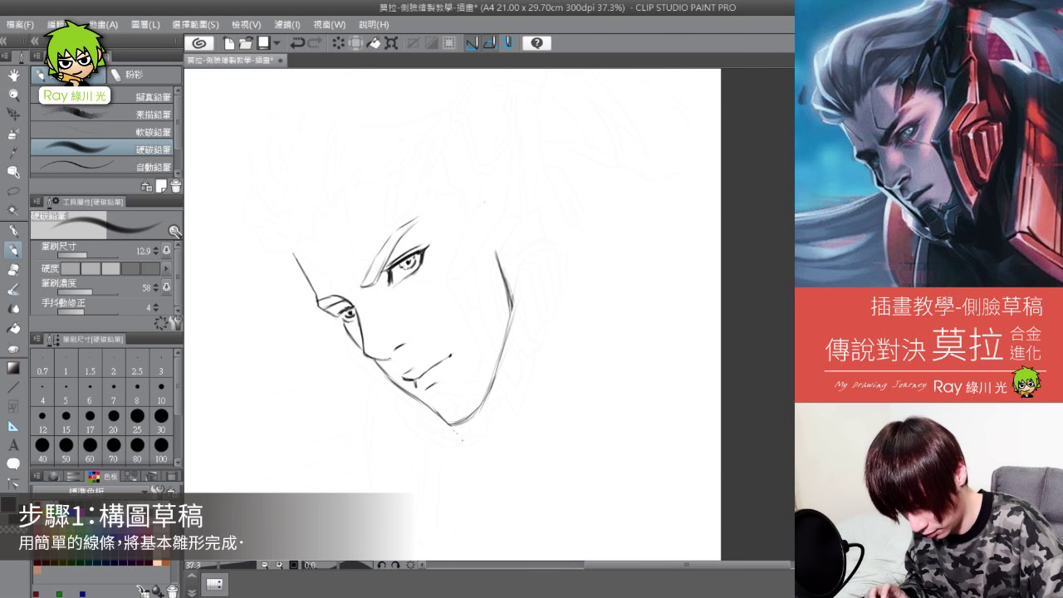
pyautogui.moveTo(337, 316)
pyautogui.mouseDown()
pyautogui.moveTo(352, 309)
pyautogui.moveTo(344, 326)
pyautogui.mouseUp()
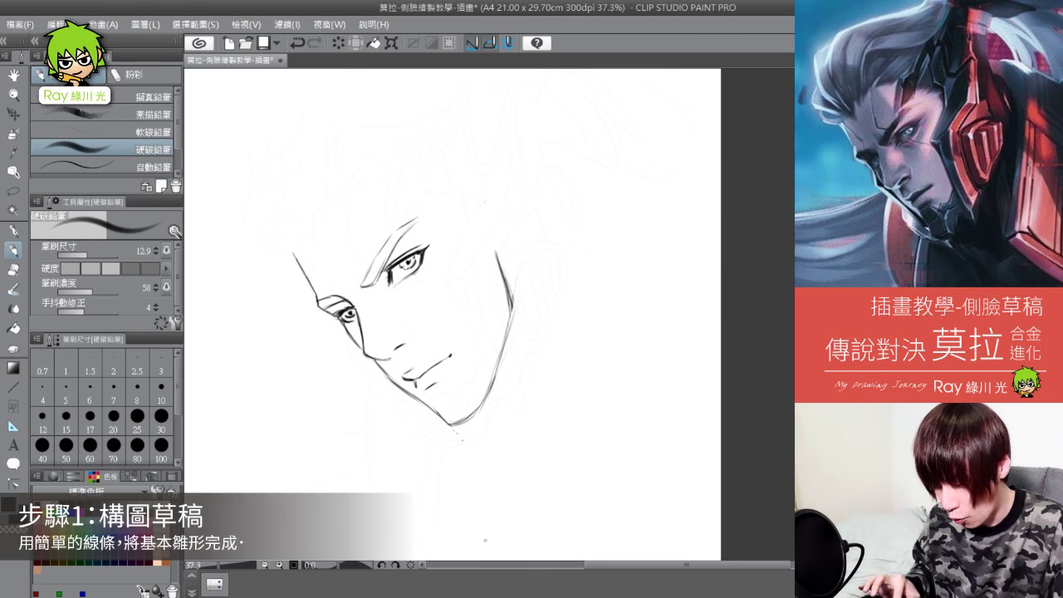
# Step: Draw the jagged hairline across the forehead and temple, with the hair edge projecting beyond the far forehead
pyautogui.moveTo(522, 289); pyautogui.dragTo(552, 349)
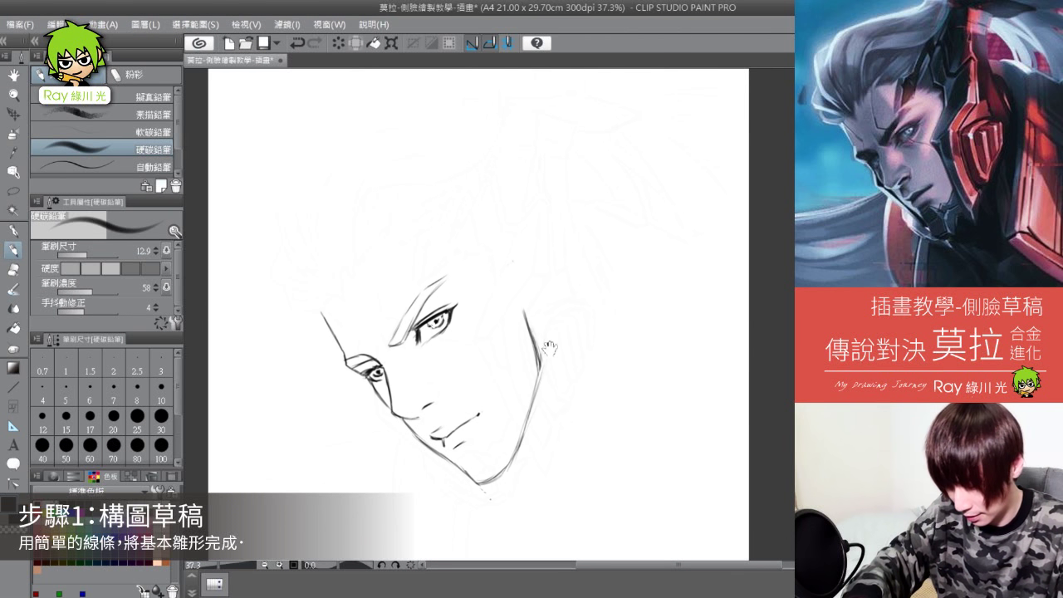
pyautogui.moveTo(326, 293)
pyautogui.mouseDown()
pyautogui.moveTo(340, 299)
pyautogui.moveTo(343, 263)
pyautogui.moveTo(393, 220)
pyautogui.moveTo(407, 239)
pyautogui.moveTo(481, 246)
pyautogui.moveTo(495, 260)
pyautogui.mouseUp()
pyautogui.moveTo(282, 291)
pyautogui.mouseDown()
pyautogui.moveTo(321, 314)
pyautogui.moveTo(330, 300)
pyautogui.moveTo(325, 317)
pyautogui.mouseUp()
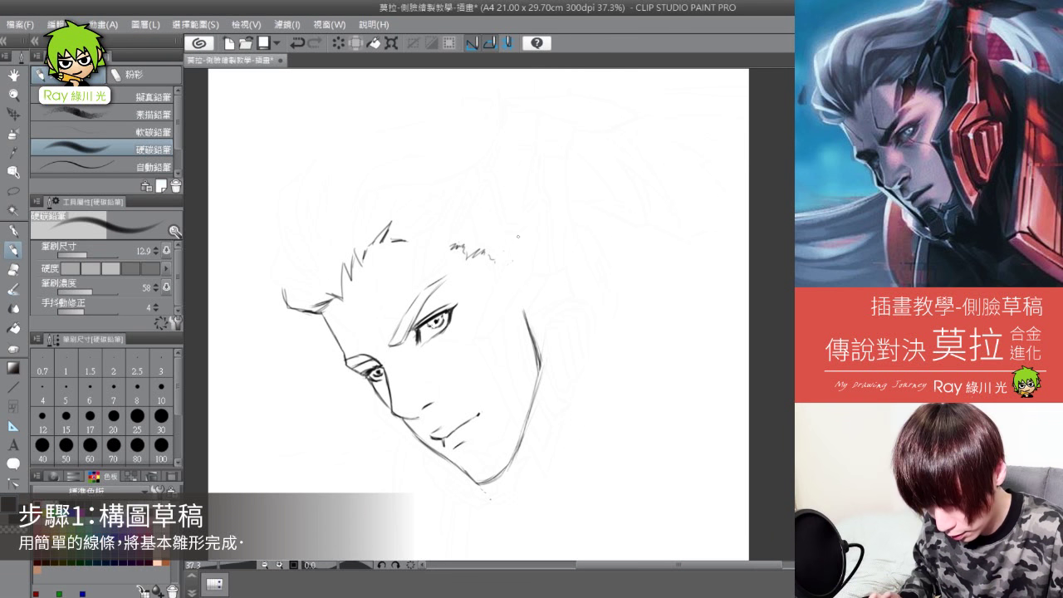
# Step: Draw the helmet's edge from the near temple down to a pointed cheek guard, with its inner contour and upper edge
pyautogui.moveTo(495, 264)
pyautogui.mouseDown()
pyautogui.moveTo(474, 339)
pyautogui.moveTo(546, 475)
pyautogui.moveTo(594, 349)
pyautogui.mouseUp()
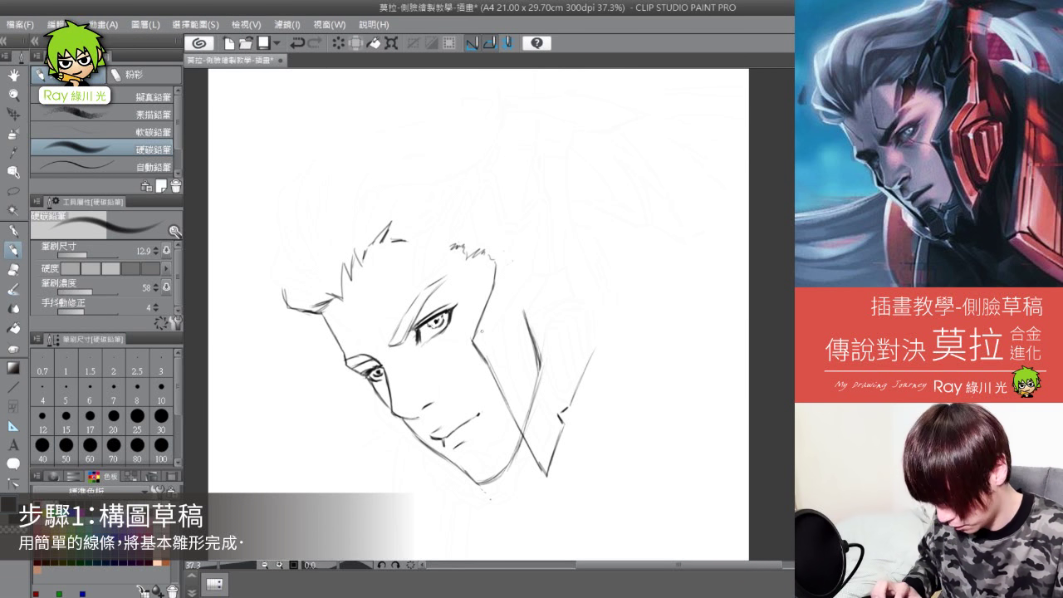
pyautogui.moveTo(508, 315)
pyautogui.mouseDown()
pyautogui.moveTo(493, 341)
pyautogui.moveTo(511, 391)
pyautogui.moveTo(536, 440)
pyautogui.moveTo(550, 428)
pyautogui.mouseUp()
pyautogui.moveTo(505, 323)
pyautogui.mouseDown()
pyautogui.moveTo(531, 275)
pyautogui.moveTo(546, 274)
pyautogui.mouseUp()
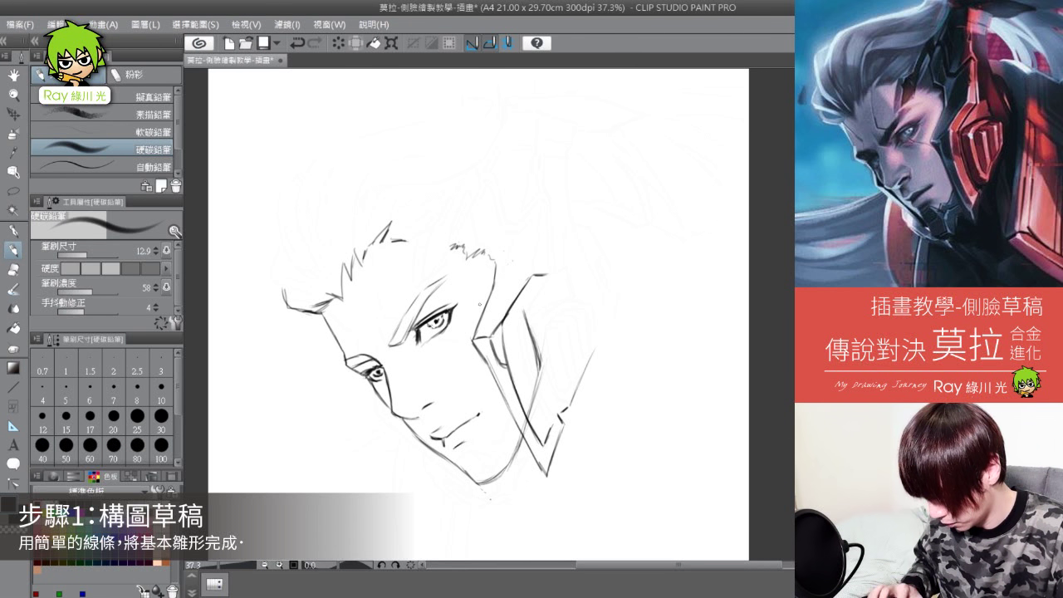
# Step: Add the angular headgear lines above the near brow and the seam lines on the forehead, cheek and far temple
pyautogui.moveTo(413, 236)
pyautogui.mouseDown()
pyautogui.moveTo(416, 287)
pyautogui.moveTo(450, 259)
pyautogui.moveTo(455, 214)
pyautogui.moveTo(438, 221)
pyautogui.moveTo(464, 174)
pyautogui.moveTo(417, 254)
pyautogui.moveTo(435, 209)
pyautogui.mouseUp()
pyautogui.moveTo(413, 240)
pyautogui.mouseDown()
pyautogui.moveTo(431, 222)
pyautogui.moveTo(419, 239)
pyautogui.mouseUp()
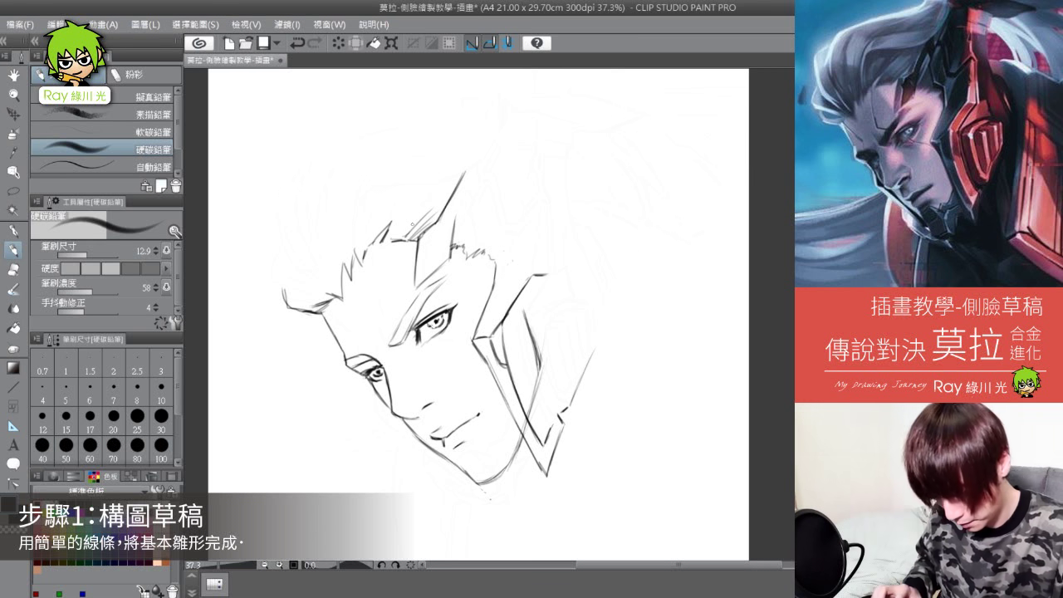
pyautogui.moveTo(626, 414); pyautogui.dragTo(621, 369)
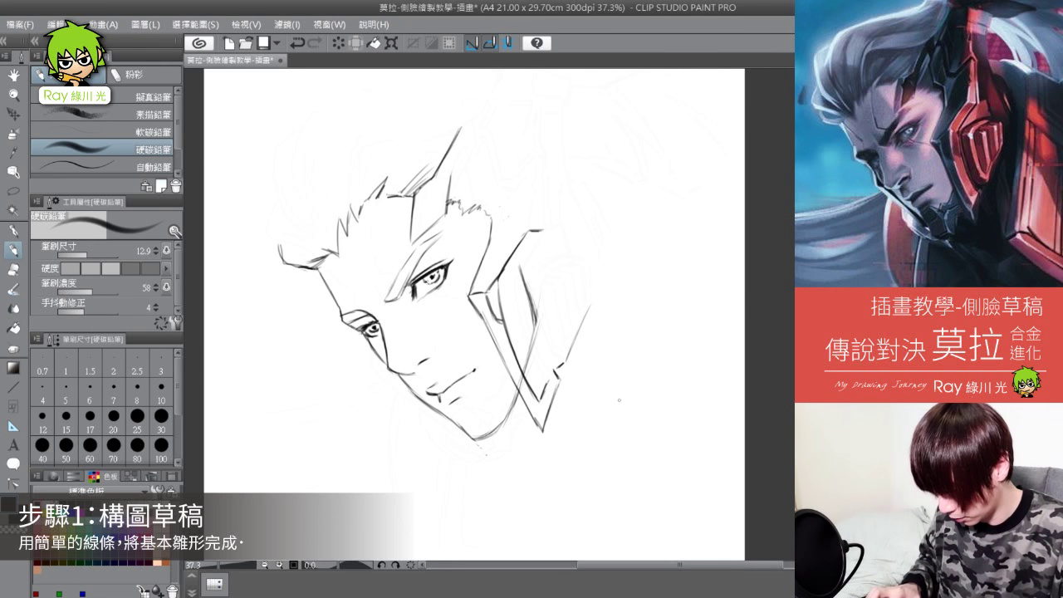
pyautogui.moveTo(371, 205); pyautogui.dragTo(376, 274)
pyautogui.moveTo(373, 237)
pyautogui.mouseDown()
pyautogui.moveTo(372, 275)
pyautogui.moveTo(395, 274)
pyautogui.mouseUp()
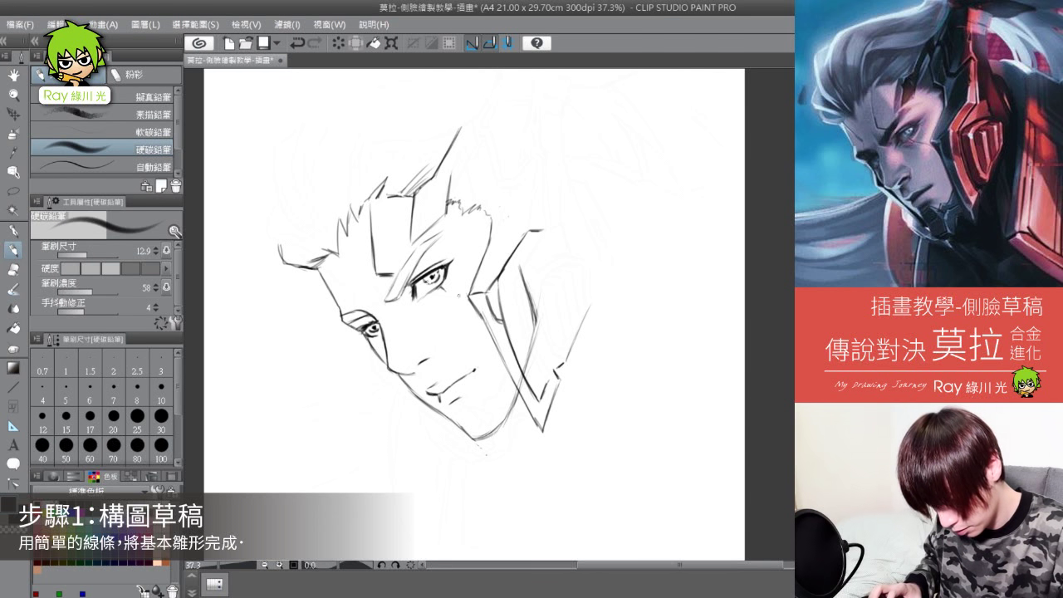
pyautogui.moveTo(322, 268)
pyautogui.mouseDown()
pyautogui.moveTo(354, 311)
pyautogui.moveTo(354, 300)
pyautogui.mouseUp()
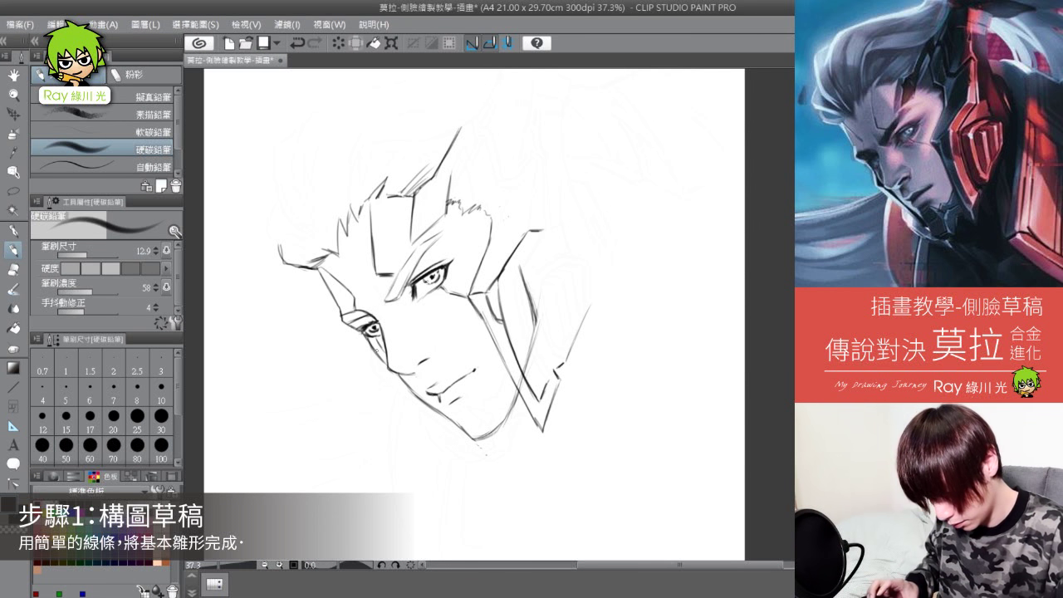
# Step: Draw the jaw armour along the far cheek, its jagged edge below the mouth and the angular chin guard
pyautogui.moveTo(371, 347)
pyautogui.mouseDown()
pyautogui.moveTo(373, 369)
pyautogui.moveTo(460, 435)
pyautogui.moveTo(467, 416)
pyautogui.moveTo(466, 450)
pyautogui.moveTo(483, 457)
pyautogui.mouseUp()
pyautogui.moveTo(484, 400); pyautogui.dragTo(469, 415)
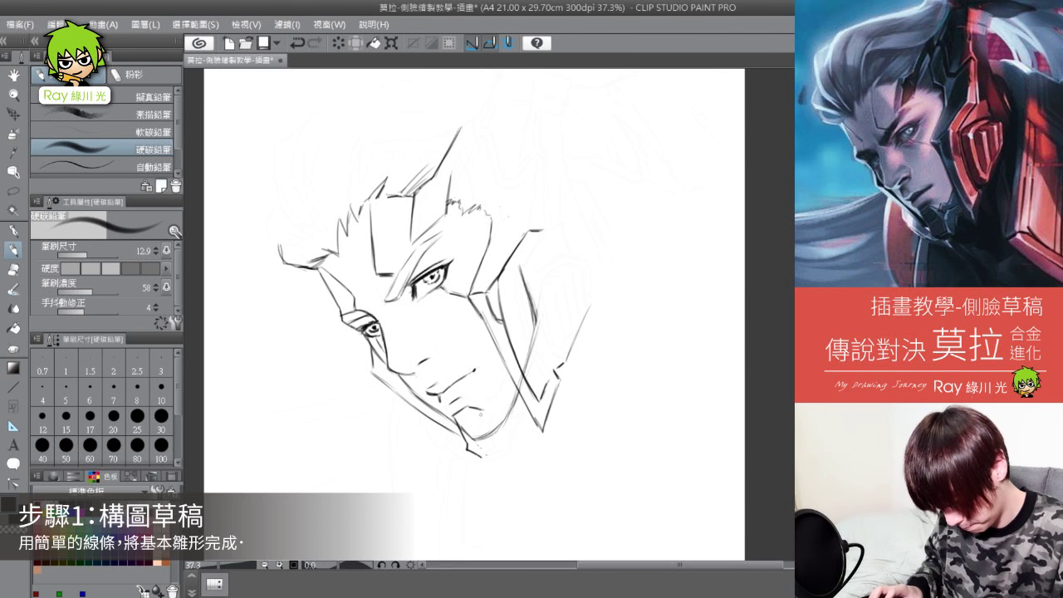
pyautogui.moveTo(506, 372); pyautogui.dragTo(496, 398)
pyautogui.moveTo(496, 397); pyautogui.dragTo(483, 410)
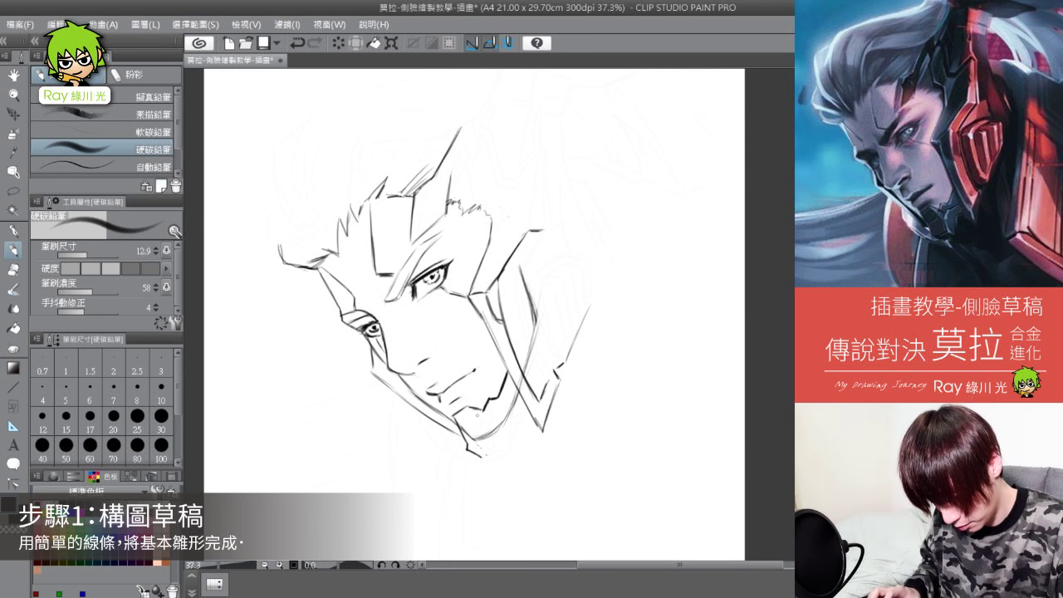
pyautogui.moveTo(483, 462)
pyautogui.mouseDown()
pyautogui.moveTo(513, 449)
pyautogui.moveTo(528, 407)
pyautogui.moveTo(507, 453)
pyautogui.mouseUp()
# Step: Erase the leftover sketch lines inside the chin guard and along the inner side of the near cheek guard
pyautogui.click(13, 268)
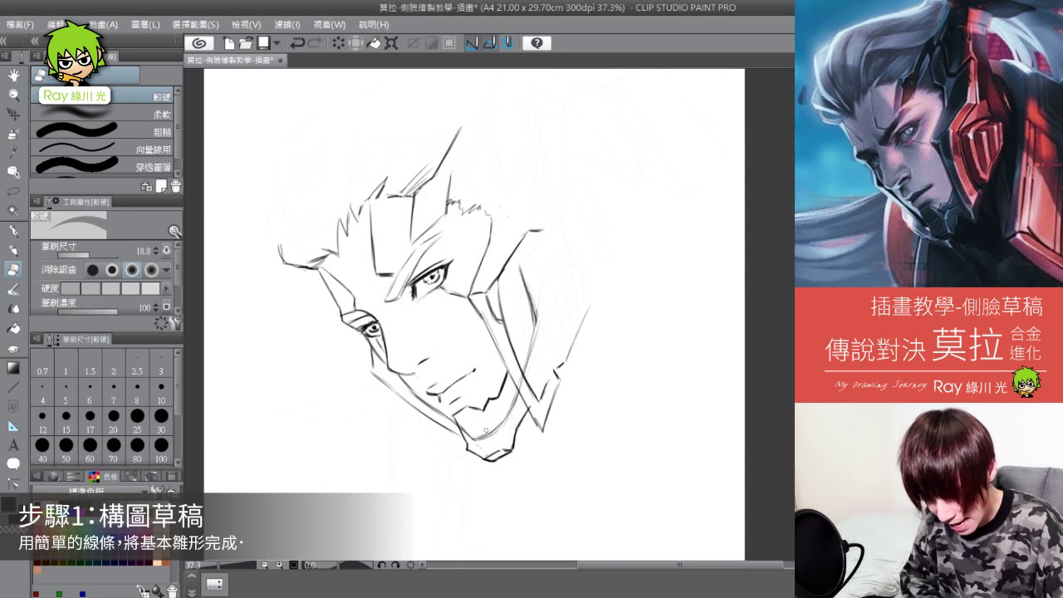
pyautogui.moveTo(478, 447)
pyautogui.mouseDown()
pyautogui.moveTo(503, 418)
pyautogui.moveTo(467, 434)
pyautogui.mouseUp()
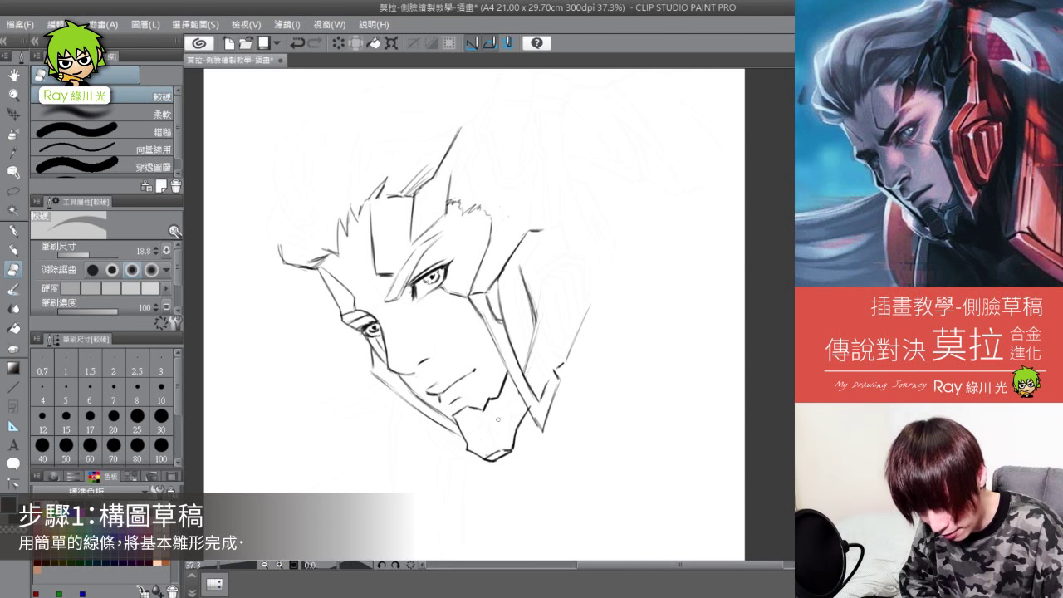
pyautogui.moveTo(524, 367)
pyautogui.mouseDown()
pyautogui.moveTo(542, 308)
pyautogui.moveTo(525, 288)
pyautogui.mouseUp()
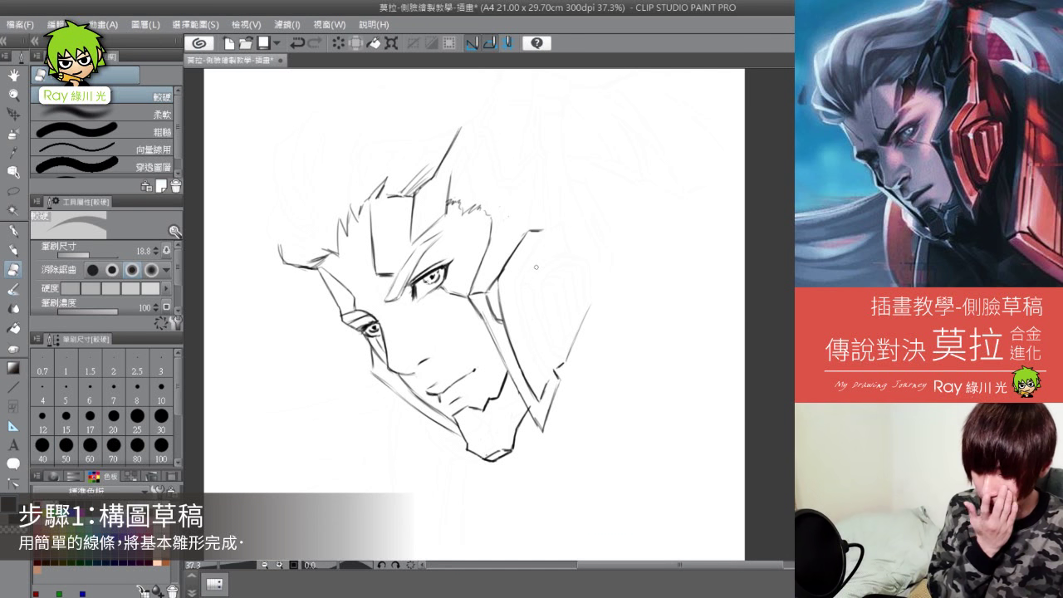
# Step: Draw the upper rim and inner facet lines of the angular chin guard with the hard charcoal pencil
pyautogui.click(22, 250)
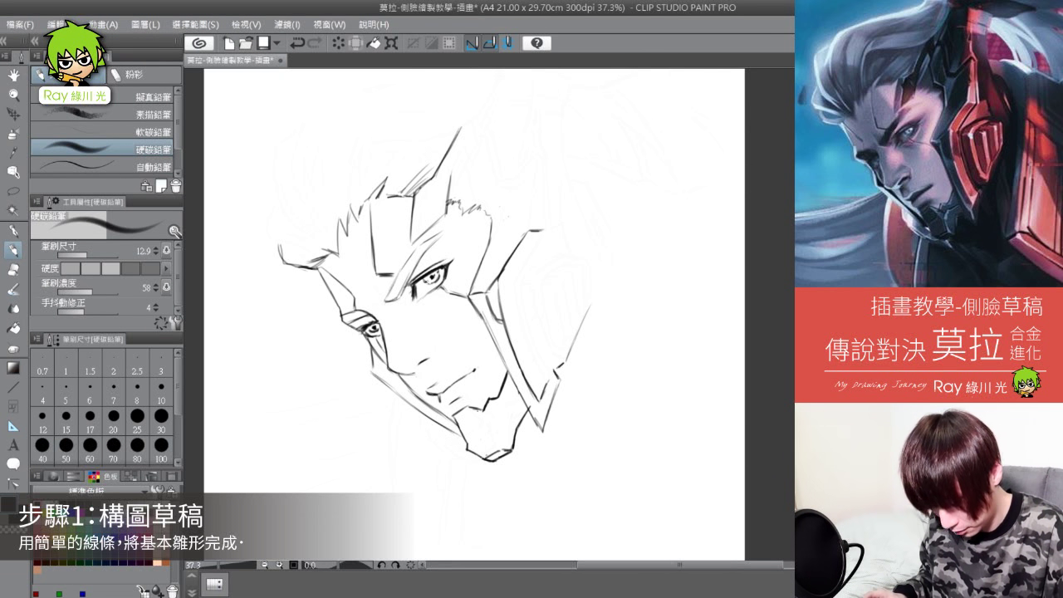
pyautogui.moveTo(471, 412)
pyautogui.mouseDown()
pyautogui.moveTo(495, 427)
pyautogui.moveTo(503, 407)
pyautogui.moveTo(529, 397)
pyautogui.mouseUp()
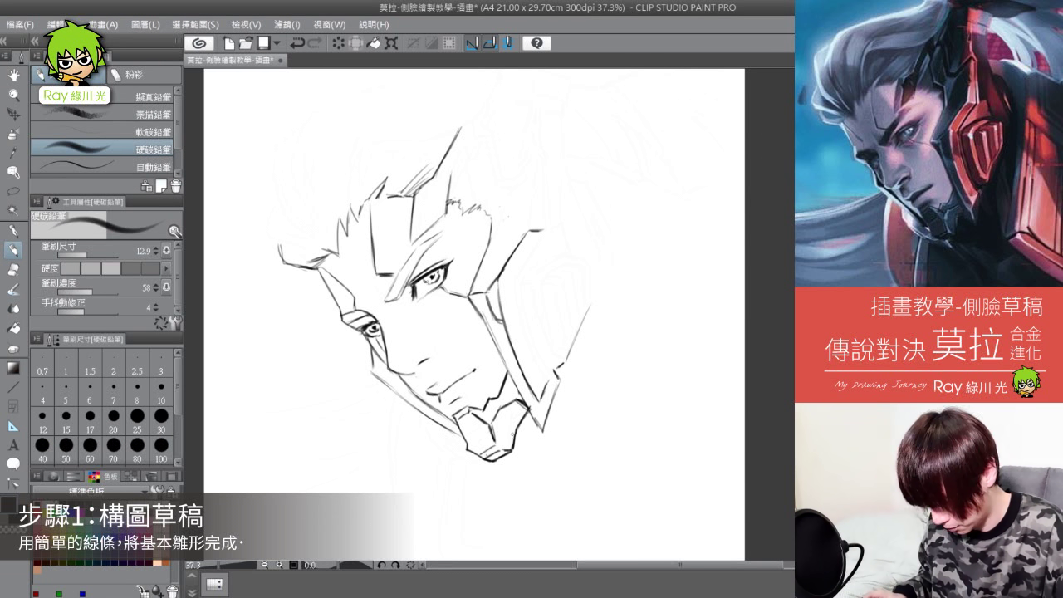
pyautogui.moveTo(522, 405); pyautogui.dragTo(510, 433)
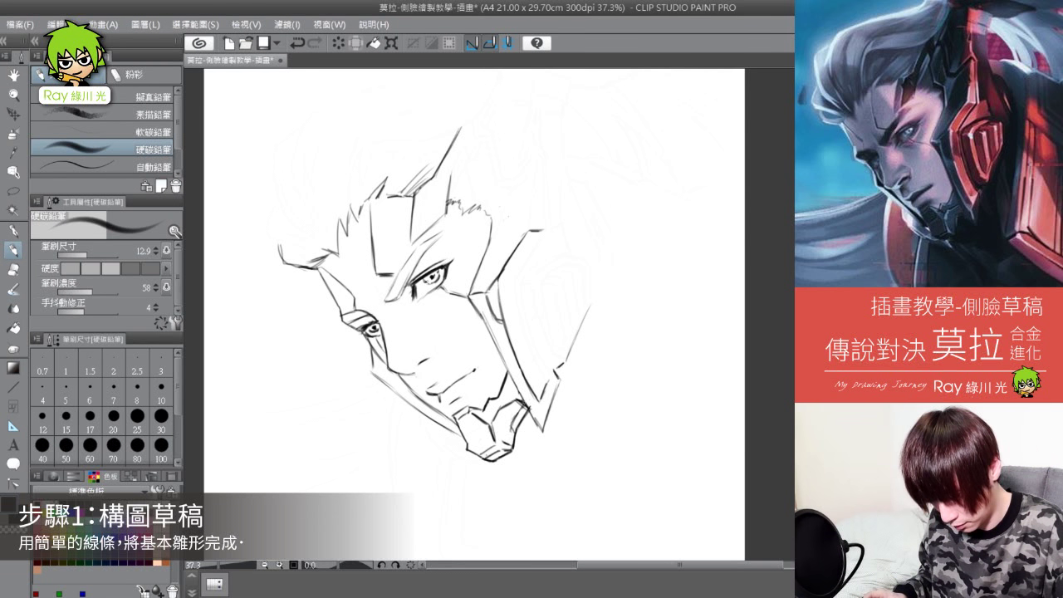
pyautogui.moveTo(462, 429); pyautogui.dragTo(478, 432)
pyautogui.moveTo(462, 422)
pyautogui.mouseDown()
pyautogui.moveTo(476, 434)
pyautogui.moveTo(472, 456)
pyautogui.mouseUp()
pyautogui.moveTo(467, 456)
pyautogui.mouseDown()
pyautogui.moveTo(485, 445)
pyautogui.moveTo(475, 453)
pyautogui.mouseUp()
# Step: Clean up the chin guard's outer edge and draw the jagged lower plate beneath the far jaw
pyautogui.press('e')
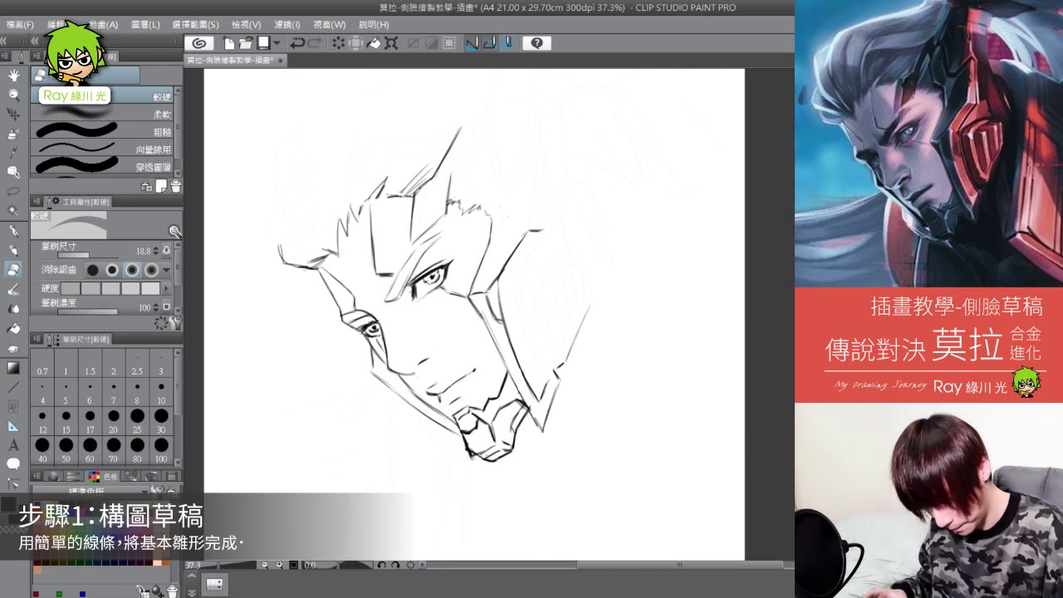
pyautogui.moveTo(459, 440); pyautogui.dragTo(488, 460)
pyautogui.press('p')
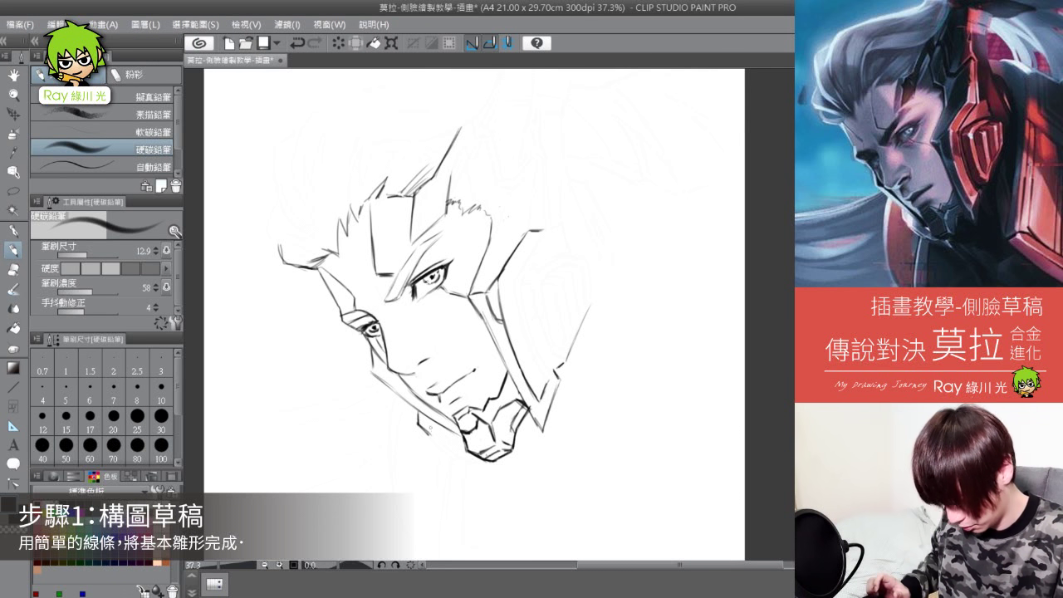
pyautogui.moveTo(425, 435)
pyautogui.mouseDown()
pyautogui.moveTo(478, 462)
pyautogui.moveTo(458, 460)
pyautogui.mouseUp()
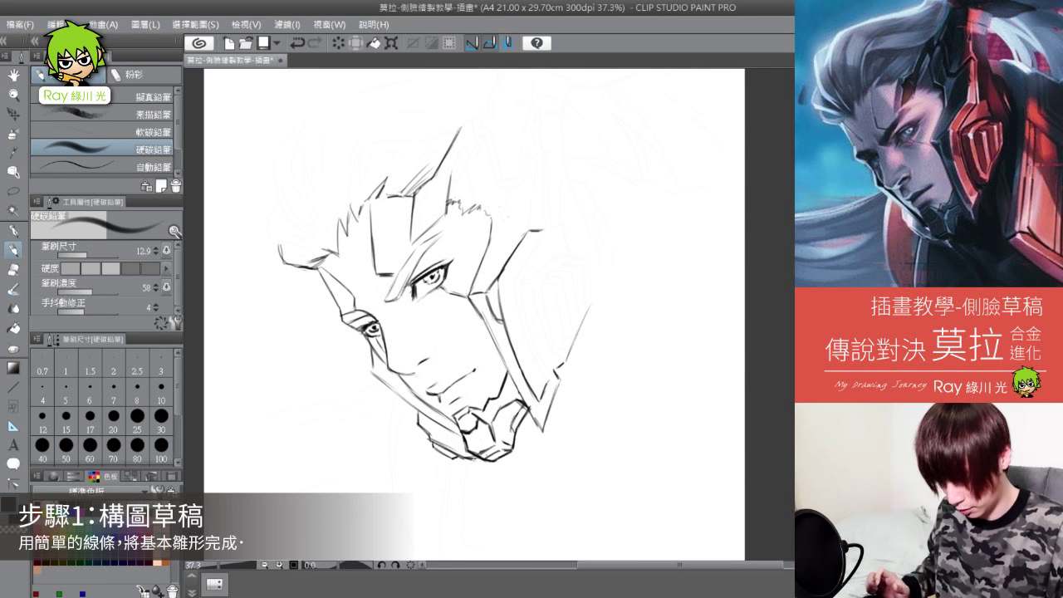
# Step: Draw the swept-back hair's outer contour from the far forehead over the crown to the back of the head
pyautogui.scroll(5, 580, 384)
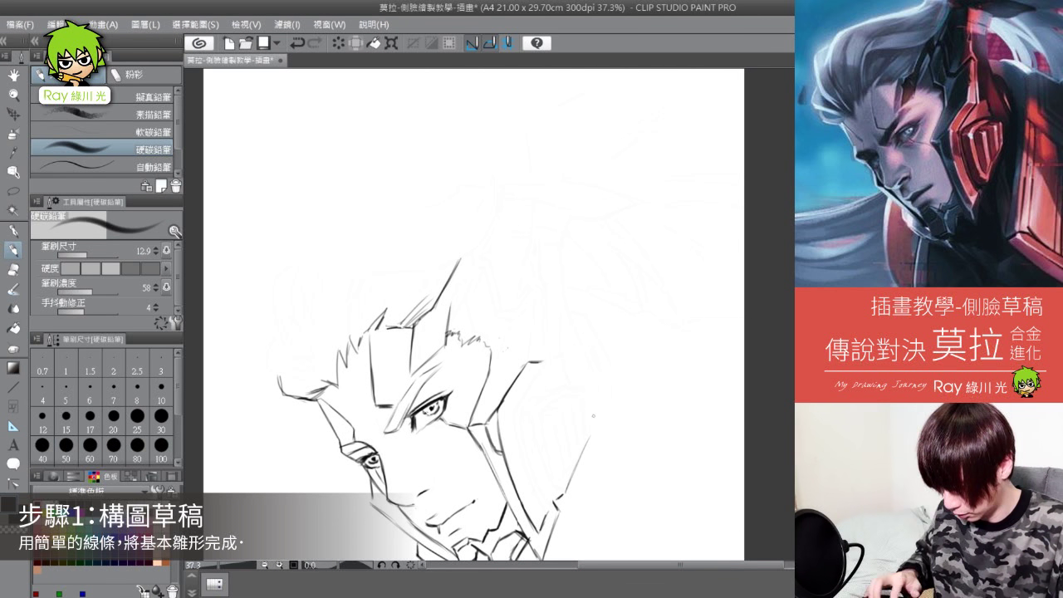
pyautogui.moveTo(590, 406); pyautogui.dragTo(610, 343)
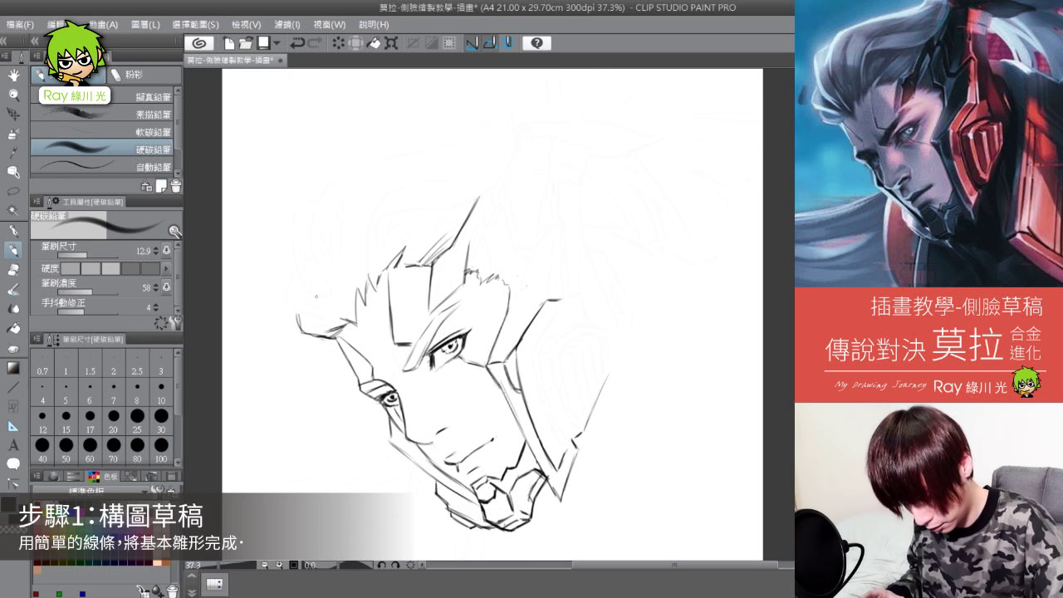
pyautogui.moveTo(321, 198)
pyautogui.mouseDown()
pyautogui.moveTo(290, 222)
pyautogui.moveTo(296, 258)
pyautogui.moveTo(322, 302)
pyautogui.mouseUp()
pyautogui.moveTo(292, 259)
pyautogui.mouseDown()
pyautogui.moveTo(336, 312)
pyautogui.moveTo(297, 287)
pyautogui.moveTo(337, 323)
pyautogui.mouseUp()
pyautogui.moveTo(288, 280)
pyautogui.mouseDown()
pyautogui.moveTo(292, 309)
pyautogui.moveTo(341, 324)
pyautogui.moveTo(314, 256)
pyautogui.mouseUp()
pyautogui.moveTo(324, 194)
pyautogui.mouseDown()
pyautogui.moveTo(312, 239)
pyautogui.moveTo(372, 164)
pyautogui.moveTo(479, 125)
pyautogui.mouseUp()
pyautogui.moveTo(409, 152); pyautogui.dragTo(512, 120)
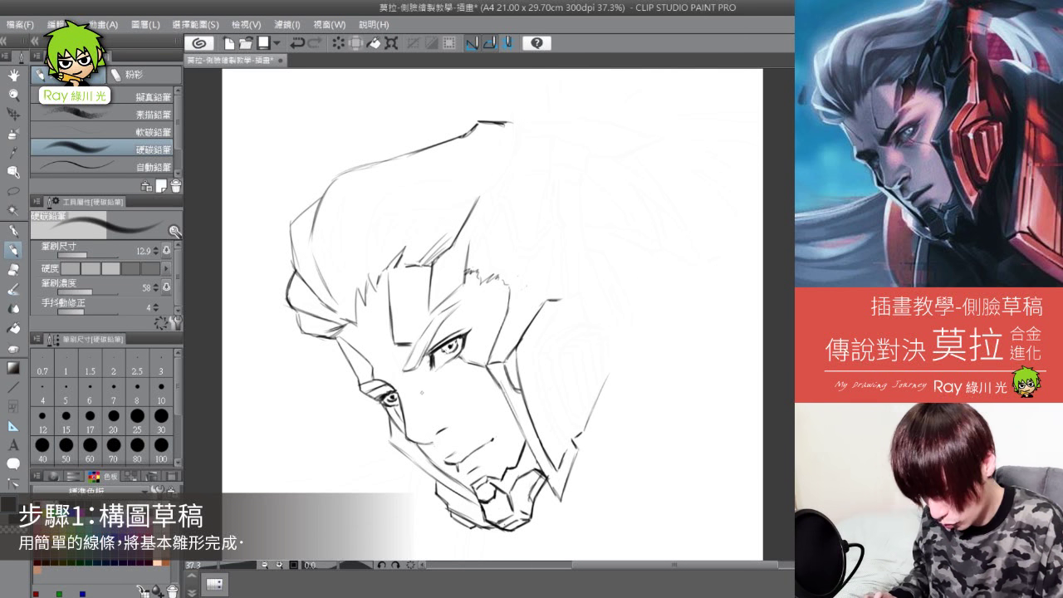
# Step: Fill the swept-back hair with flowing strands from the hairline and the large lock curving towards the crown
pyautogui.moveTo(344, 249); pyautogui.dragTo(325, 293)
pyautogui.moveTo(343, 201); pyautogui.dragTo(327, 281)
pyautogui.moveTo(347, 198)
pyautogui.mouseDown()
pyautogui.moveTo(337, 267)
pyautogui.moveTo(371, 236)
pyautogui.moveTo(389, 194)
pyautogui.moveTo(362, 276)
pyautogui.mouseUp()
pyautogui.moveTo(380, 203); pyautogui.dragTo(455, 174)
pyautogui.moveTo(389, 193); pyautogui.dragTo(456, 176)
pyautogui.moveTo(391, 209)
pyautogui.mouseDown()
pyautogui.moveTo(471, 181)
pyautogui.moveTo(461, 201)
pyautogui.moveTo(501, 183)
pyautogui.mouseUp()
pyautogui.moveTo(433, 207)
pyautogui.mouseDown()
pyautogui.moveTo(513, 160)
pyautogui.moveTo(526, 116)
pyautogui.moveTo(508, 174)
pyautogui.mouseUp()
pyautogui.moveTo(399, 224)
pyautogui.mouseDown()
pyautogui.moveTo(378, 264)
pyautogui.moveTo(444, 212)
pyautogui.mouseUp()
pyautogui.moveTo(416, 247); pyautogui.dragTo(461, 213)
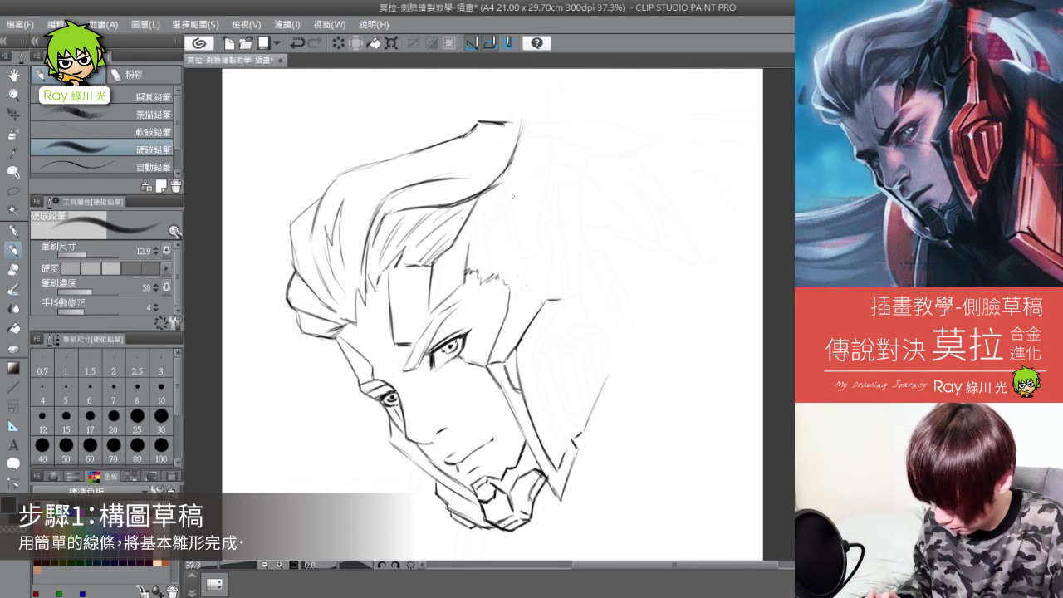
# Step: Draw the notched armour plate around the near temple and the helmet edge rising from it to the hair
pyautogui.moveTo(490, 207); pyautogui.dragTo(468, 251)
pyautogui.moveTo(484, 215)
pyautogui.mouseDown()
pyautogui.moveTo(488, 266)
pyautogui.moveTo(508, 272)
pyautogui.moveTo(507, 309)
pyautogui.mouseUp()
pyautogui.moveTo(510, 271)
pyautogui.mouseDown()
pyautogui.moveTo(509, 311)
pyautogui.moveTo(501, 278)
pyautogui.moveTo(484, 281)
pyautogui.mouseUp()
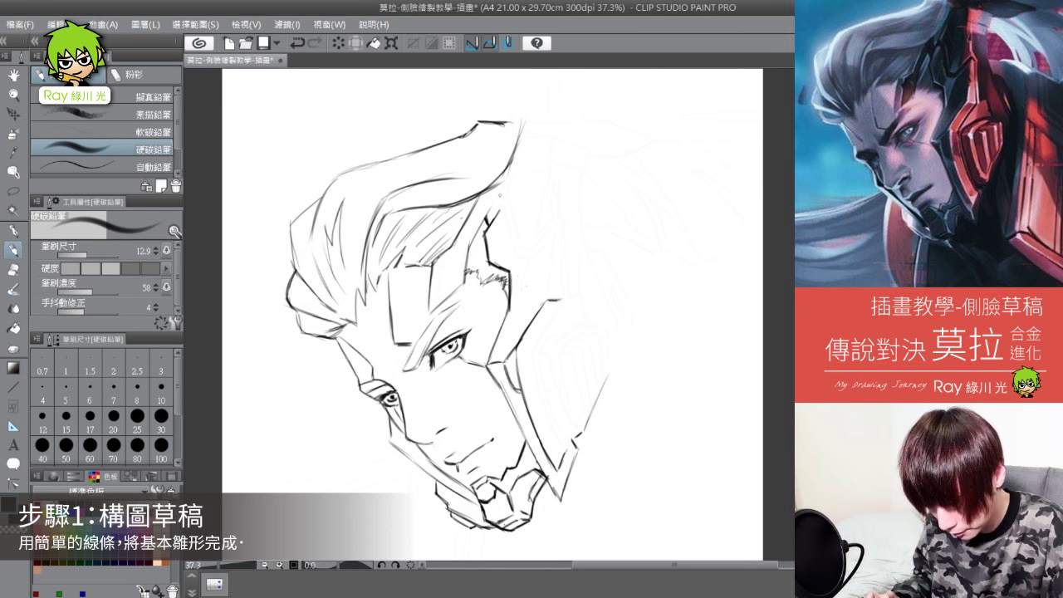
pyautogui.moveTo(488, 220)
pyautogui.mouseDown()
pyautogui.moveTo(501, 208)
pyautogui.moveTo(531, 262)
pyautogui.moveTo(558, 237)
pyautogui.mouseUp()
pyautogui.moveTo(512, 267); pyautogui.dragTo(521, 313)
pyautogui.moveTo(555, 241); pyautogui.dragTo(545, 297)
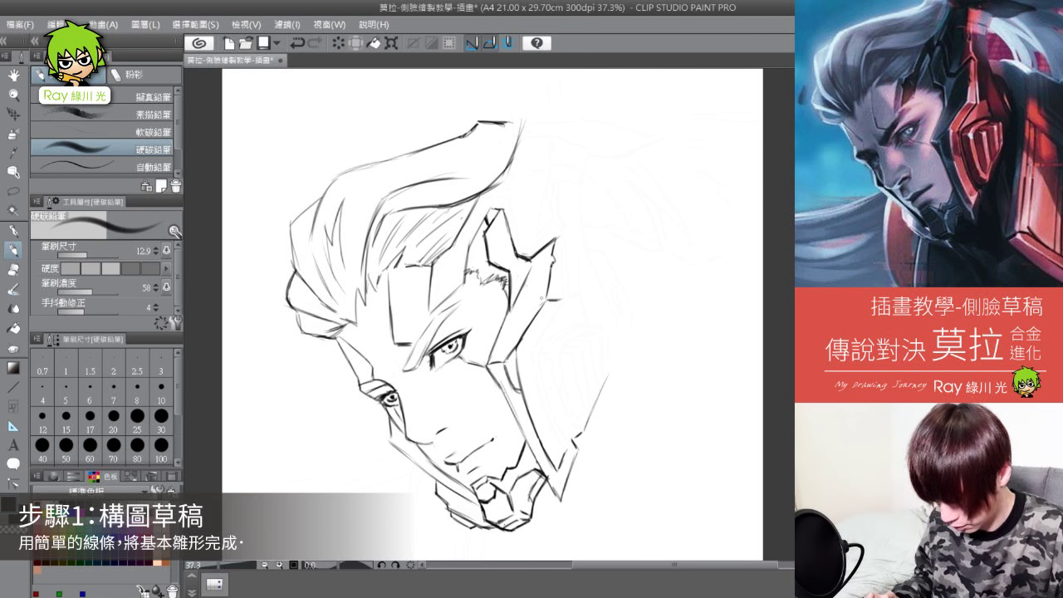
pyautogui.moveTo(508, 175); pyautogui.dragTo(498, 195)
pyautogui.moveTo(497, 196); pyautogui.dragTo(517, 242)
# Step: Draw the angular ear guard with its layered inner contours and slanted vent lines inside the pointed panel
pyautogui.moveTo(517, 242)
pyautogui.mouseDown()
pyautogui.moveTo(564, 233)
pyautogui.moveTo(561, 294)
pyautogui.moveTo(536, 349)
pyautogui.moveTo(543, 445)
pyautogui.mouseUp()
pyautogui.moveTo(580, 289)
pyautogui.mouseDown()
pyautogui.moveTo(565, 302)
pyautogui.moveTo(589, 325)
pyautogui.moveTo(573, 330)
pyautogui.moveTo(590, 323)
pyautogui.mouseUp()
pyautogui.hotkey('ctrl', 'z')
pyautogui.moveTo(547, 345)
pyautogui.mouseDown()
pyautogui.moveTo(553, 382)
pyautogui.moveTo(581, 426)
pyautogui.mouseUp()
pyautogui.moveTo(589, 325)
pyautogui.mouseDown()
pyautogui.moveTo(607, 325)
pyautogui.moveTo(607, 385)
pyautogui.mouseUp()
pyautogui.moveTo(595, 326)
pyautogui.mouseDown()
pyautogui.moveTo(559, 360)
pyautogui.moveTo(569, 404)
pyautogui.mouseUp()
pyautogui.moveTo(560, 366); pyautogui.dragTo(579, 416)
pyautogui.moveTo(597, 332); pyautogui.dragTo(603, 371)
pyautogui.moveTo(571, 341)
pyautogui.mouseDown()
pyautogui.moveTo(588, 338)
pyautogui.moveTo(597, 383)
pyautogui.mouseUp()
pyautogui.moveTo(588, 345); pyautogui.dragTo(568, 402)
pyautogui.moveTo(582, 364)
pyautogui.mouseDown()
pyautogui.moveTo(585, 411)
pyautogui.moveTo(604, 358)
pyautogui.mouseUp()
pyautogui.moveTo(590, 346)
pyautogui.mouseDown()
pyautogui.moveTo(597, 382)
pyautogui.moveTo(603, 371)
pyautogui.mouseUp()
# Step: Draw the upper headgear above the temple with its narrow slot, top edge and band
pyautogui.moveTo(636, 280); pyautogui.dragTo(590, 311)
pyautogui.moveTo(502, 214); pyautogui.dragTo(486, 276)
pyautogui.moveTo(518, 209)
pyautogui.mouseDown()
pyautogui.moveTo(515, 264)
pyautogui.moveTo(505, 256)
pyautogui.mouseUp()
pyautogui.moveTo(505, 209); pyautogui.dragTo(493, 255)
pyautogui.moveTo(511, 206); pyautogui.dragTo(506, 241)
pyautogui.moveTo(476, 169); pyautogui.dragTo(509, 169)
pyautogui.moveTo(509, 170)
pyautogui.mouseDown()
pyautogui.moveTo(547, 182)
pyautogui.moveTo(542, 203)
pyautogui.mouseUp()
pyautogui.moveTo(509, 171)
pyautogui.mouseDown()
pyautogui.moveTo(508, 197)
pyautogui.moveTo(542, 201)
pyautogui.mouseUp()
# Step: Draw the helmet's rear edge down to the ear guard and the narrow slanted plate projecting behind it
pyautogui.moveTo(542, 198)
pyautogui.mouseDown()
pyautogui.moveTo(538, 213)
pyautogui.moveTo(511, 220)
pyautogui.moveTo(539, 209)
pyautogui.moveTo(543, 289)
pyautogui.moveTo(568, 349)
pyautogui.mouseUp()
pyautogui.moveTo(547, 279)
pyautogui.mouseDown()
pyautogui.moveTo(581, 376)
pyautogui.moveTo(586, 332)
pyautogui.moveTo(581, 360)
pyautogui.mouseUp()
pyautogui.moveTo(578, 314); pyautogui.dragTo(593, 347)
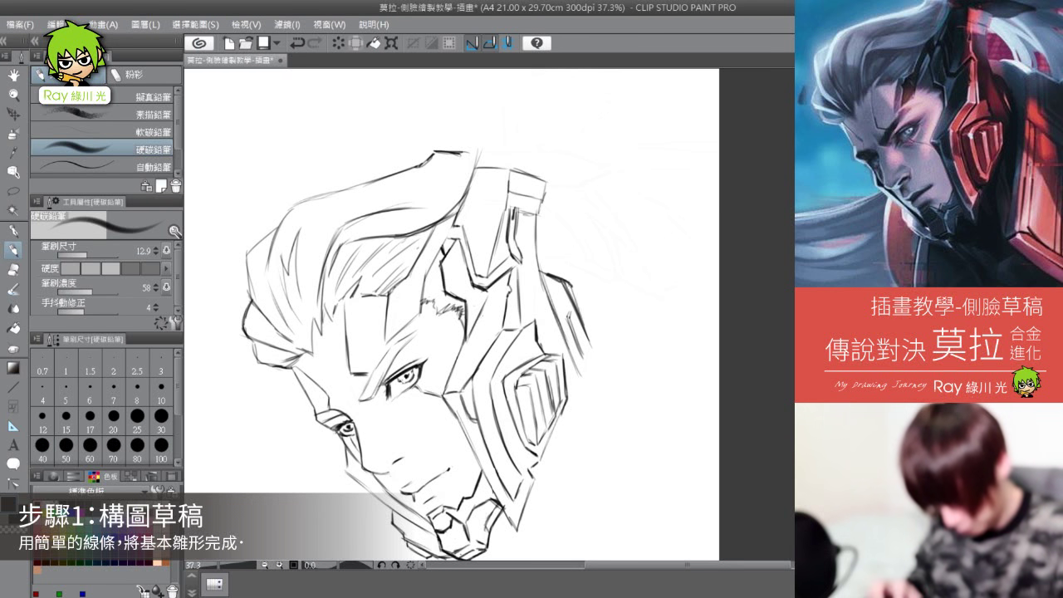
pyautogui.moveTo(546, 272); pyautogui.dragTo(583, 325)
pyautogui.moveTo(566, 279); pyautogui.dragTo(587, 333)
# Step: Draw the long pointed fin extending backward from the top of the headgear
pyautogui.scroll(3, 591, 366)
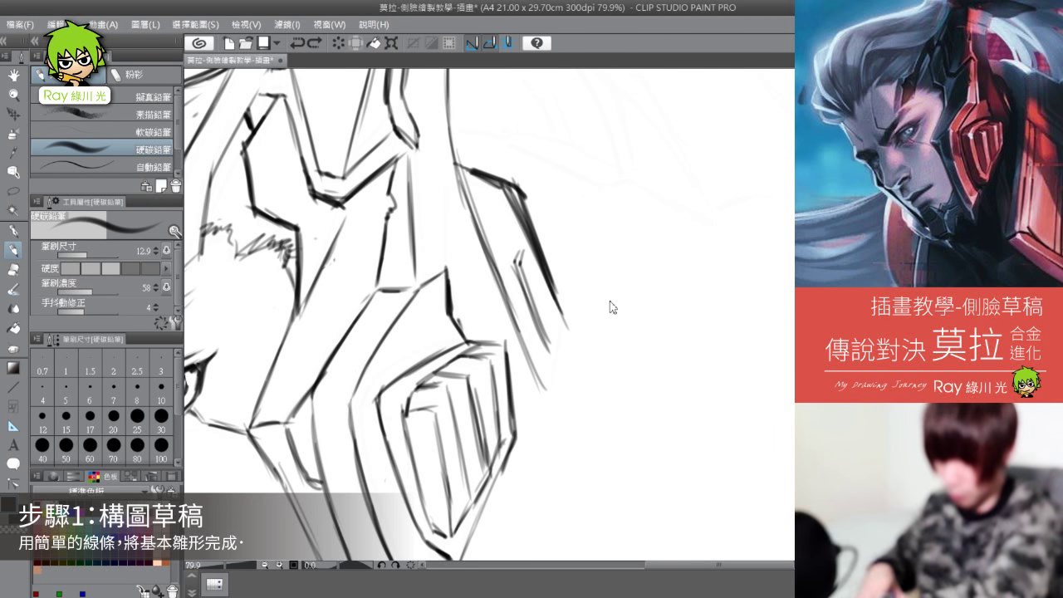
pyautogui.scroll(-3, 608, 300)
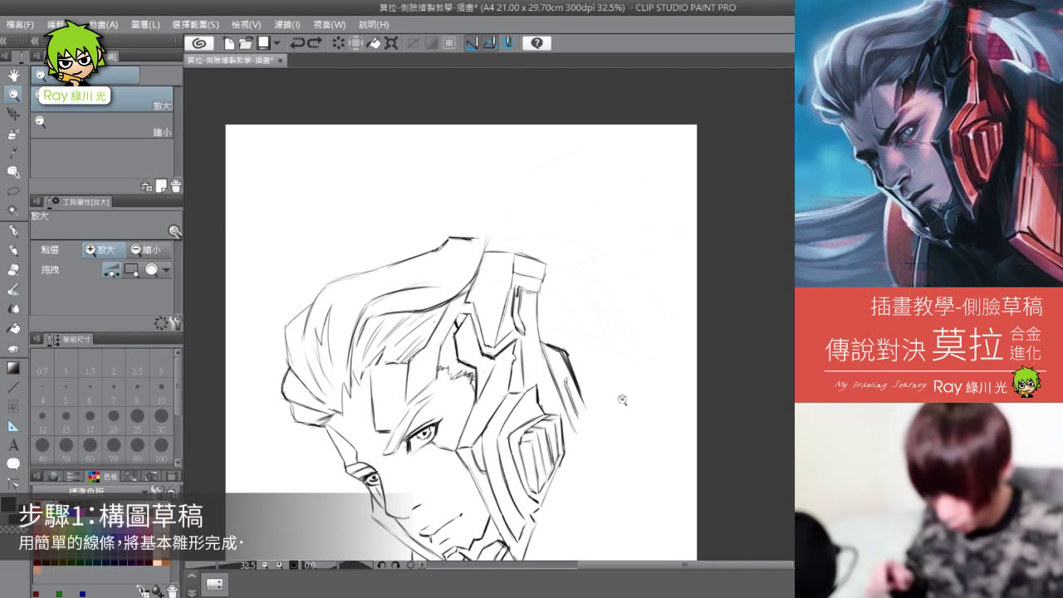
pyautogui.press('space')
pyautogui.moveTo(610, 375); pyautogui.dragTo(568, 310)
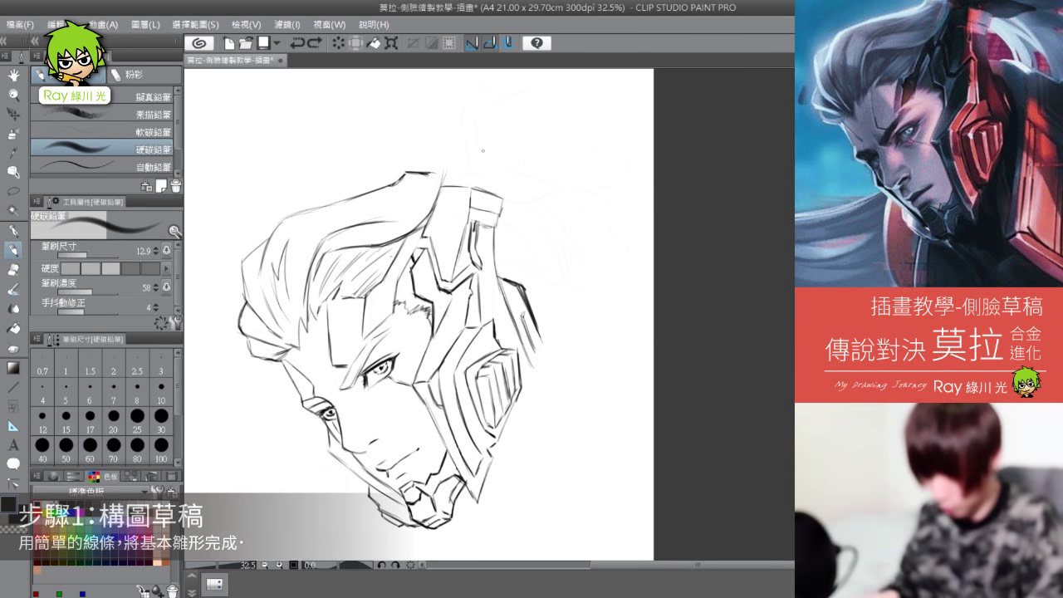
pyautogui.moveTo(444, 174)
pyautogui.mouseDown()
pyautogui.moveTo(495, 169)
pyautogui.moveTo(567, 187)
pyautogui.moveTo(504, 203)
pyautogui.mouseUp()
pyautogui.moveTo(470, 173); pyautogui.dragTo(523, 170)
pyautogui.moveTo(503, 166); pyautogui.dragTo(565, 199)
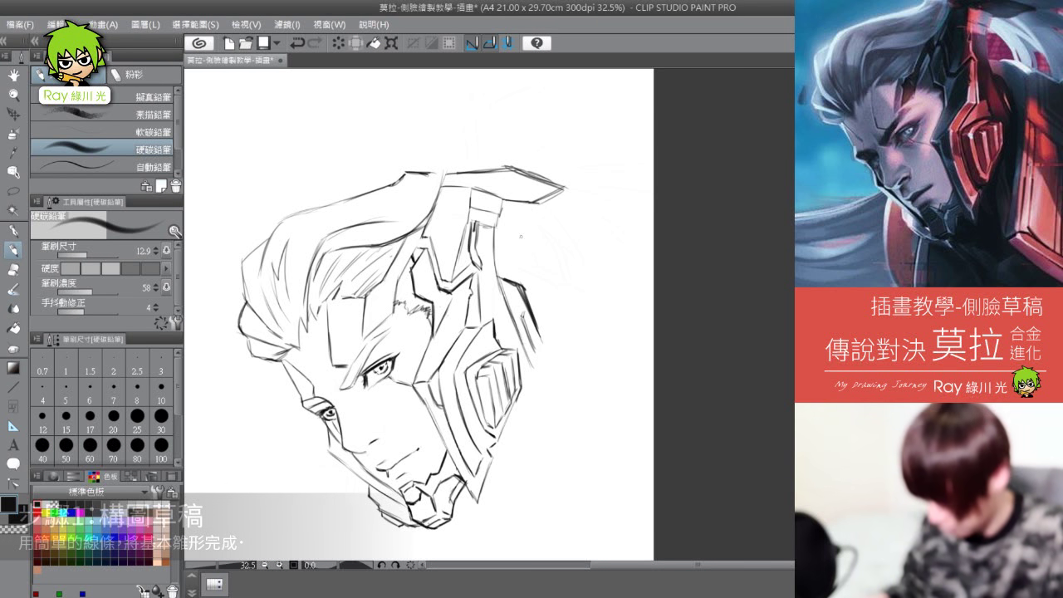
# Step: Sketch pointed hair locks behind the helmet and loose strands sweeping above it and out to the canvas edge
pyautogui.moveTo(500, 219)
pyautogui.mouseDown()
pyautogui.moveTo(534, 259)
pyautogui.moveTo(532, 283)
pyautogui.moveTo(519, 246)
pyautogui.moveTo(511, 267)
pyautogui.moveTo(532, 263)
pyautogui.moveTo(591, 295)
pyautogui.mouseUp()
pyautogui.moveTo(533, 274); pyautogui.dragTo(565, 293)
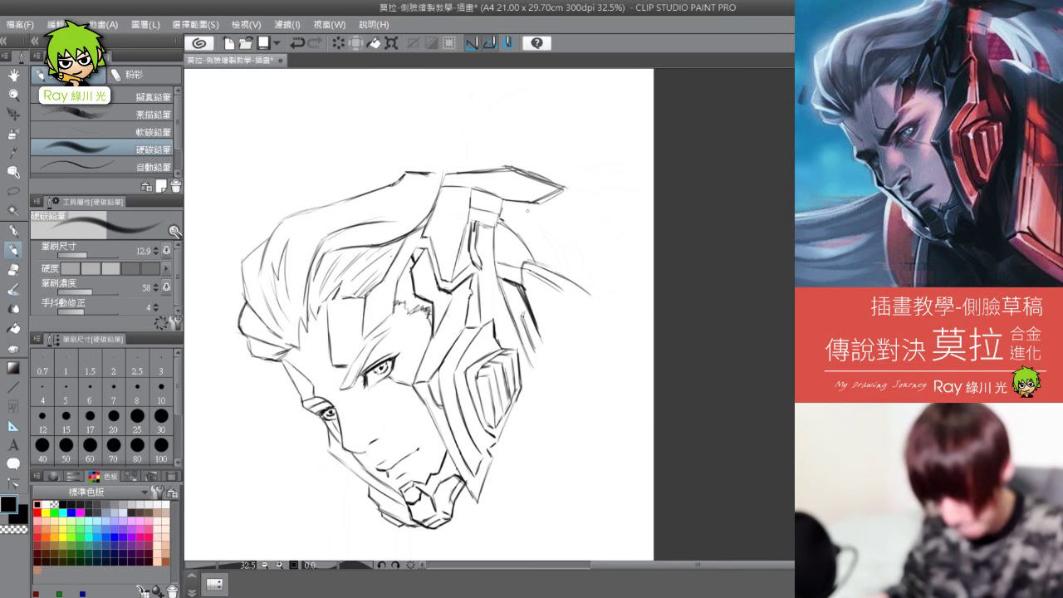
pyautogui.moveTo(528, 215)
pyautogui.mouseDown()
pyautogui.moveTo(591, 290)
pyautogui.moveTo(581, 261)
pyautogui.moveTo(646, 248)
pyautogui.mouseUp()
pyautogui.moveTo(463, 165)
pyautogui.mouseDown()
pyautogui.moveTo(486, 70)
pyautogui.moveTo(457, 113)
pyautogui.mouseUp()
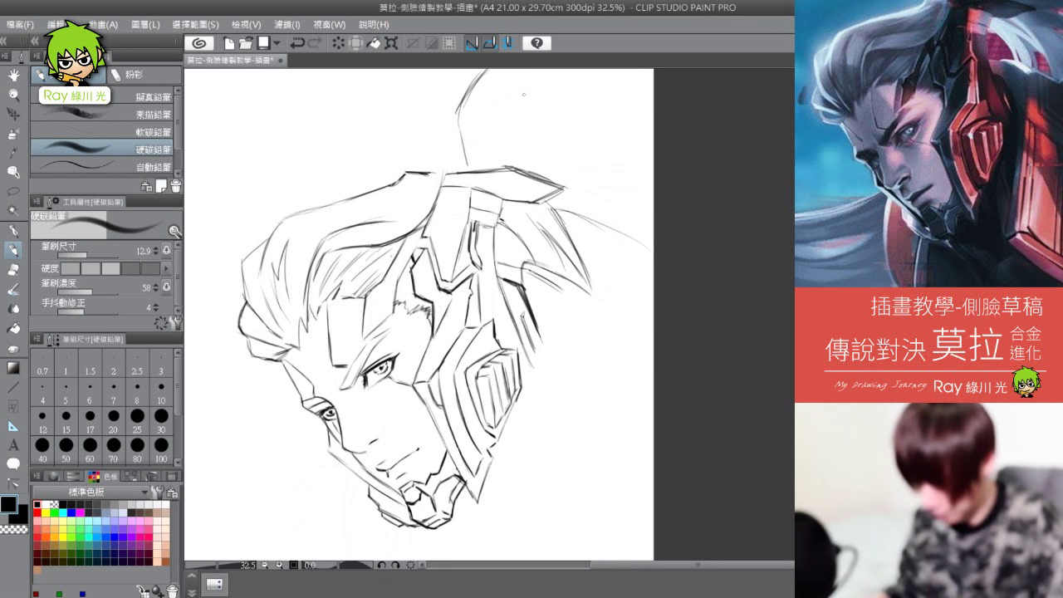
pyautogui.moveTo(504, 151); pyautogui.dragTo(584, 70)
pyautogui.moveTo(653, 144)
pyautogui.mouseDown()
pyautogui.moveTo(580, 165)
pyautogui.moveTo(653, 208)
pyautogui.mouseUp()
pyautogui.moveTo(653, 180)
pyautogui.mouseDown()
pyautogui.moveTo(613, 184)
pyautogui.moveTo(653, 205)
pyautogui.mouseUp()
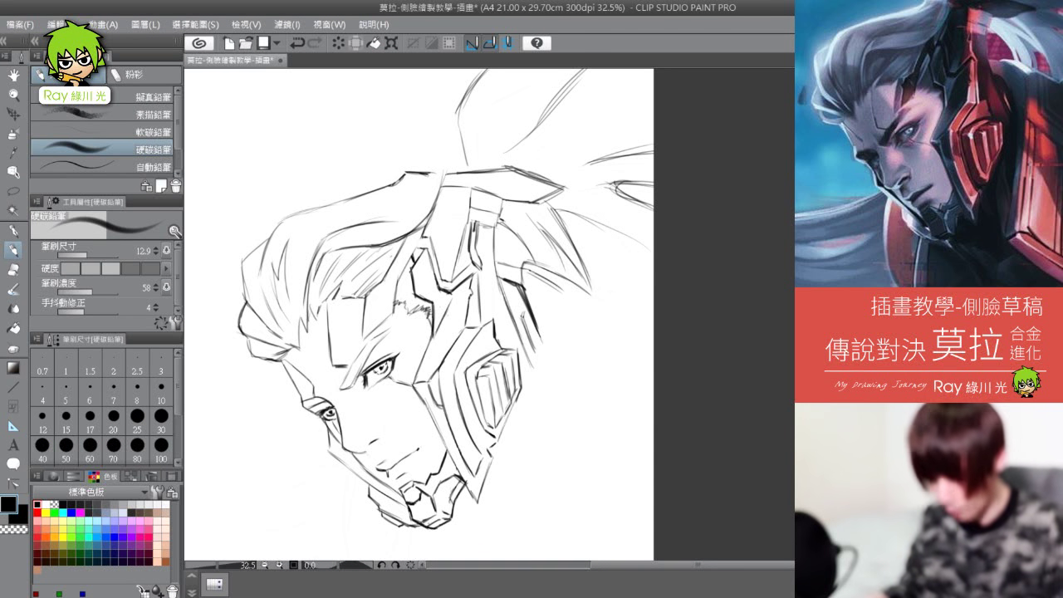
# Step: Draw the curved shoulder contour descending from beneath the far cheek
pyautogui.press('space')
pyautogui.moveTo(550, 406); pyautogui.dragTo(558, 428)
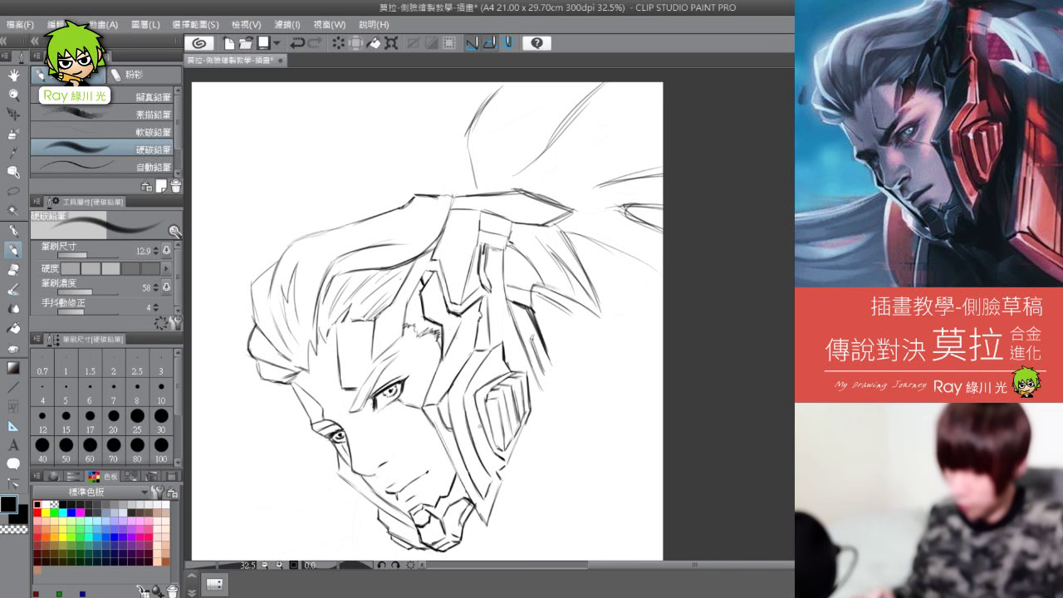
pyautogui.click(13, 77)
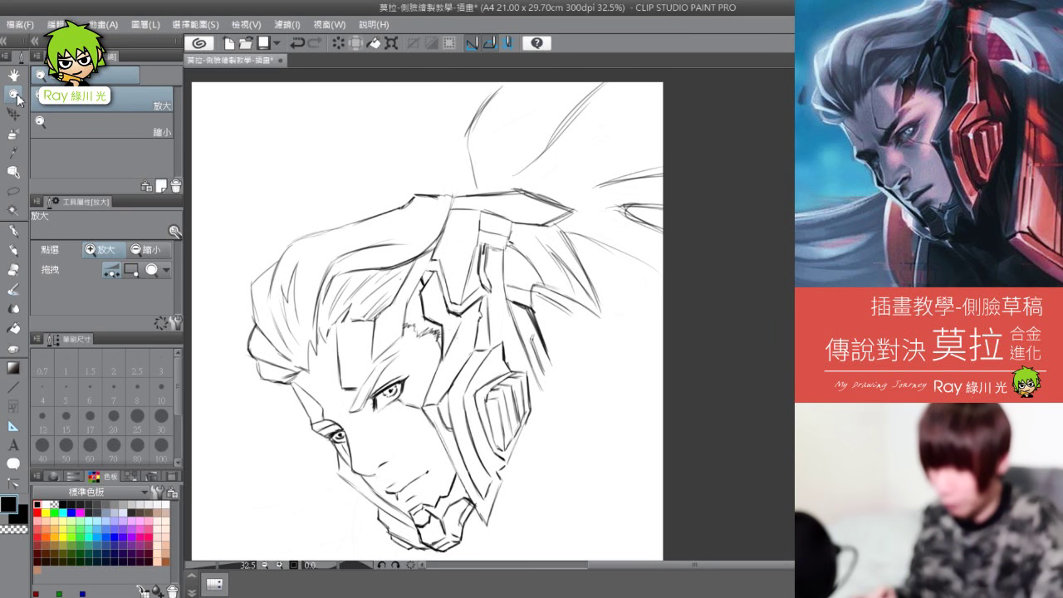
pyautogui.moveTo(502, 447)
pyautogui.mouseDown()
pyautogui.moveTo(498, 459)
pyautogui.moveTo(513, 421)
pyautogui.moveTo(499, 430)
pyautogui.moveTo(558, 381)
pyautogui.moveTo(528, 338)
pyautogui.mouseUp()
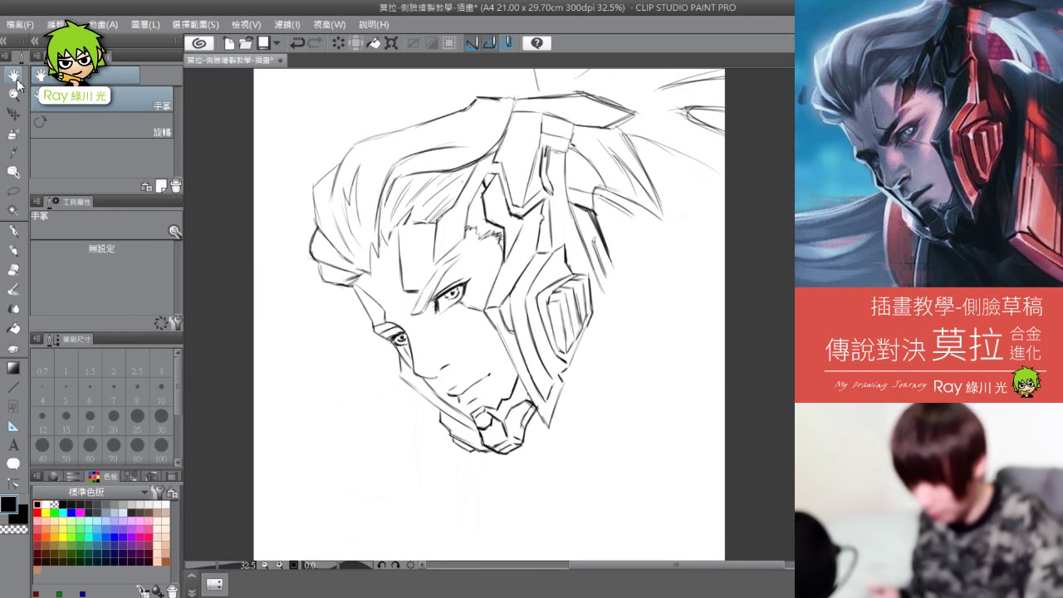
pyautogui.moveTo(529, 338); pyautogui.dragTo(499, 226)
pyautogui.press('p')
pyautogui.moveTo(387, 290)
pyautogui.mouseDown()
pyautogui.moveTo(384, 336)
pyautogui.moveTo(408, 428)
pyautogui.mouseUp()
pyautogui.moveTo(388, 285)
pyautogui.mouseDown()
pyautogui.moveTo(382, 380)
pyautogui.moveTo(386, 357)
pyautogui.mouseUp()
# Step: Draw the near-vertical neck armour lines under the chin guard and the short edge joining their lower ends
pyautogui.moveTo(455, 350); pyautogui.dragTo(448, 415)
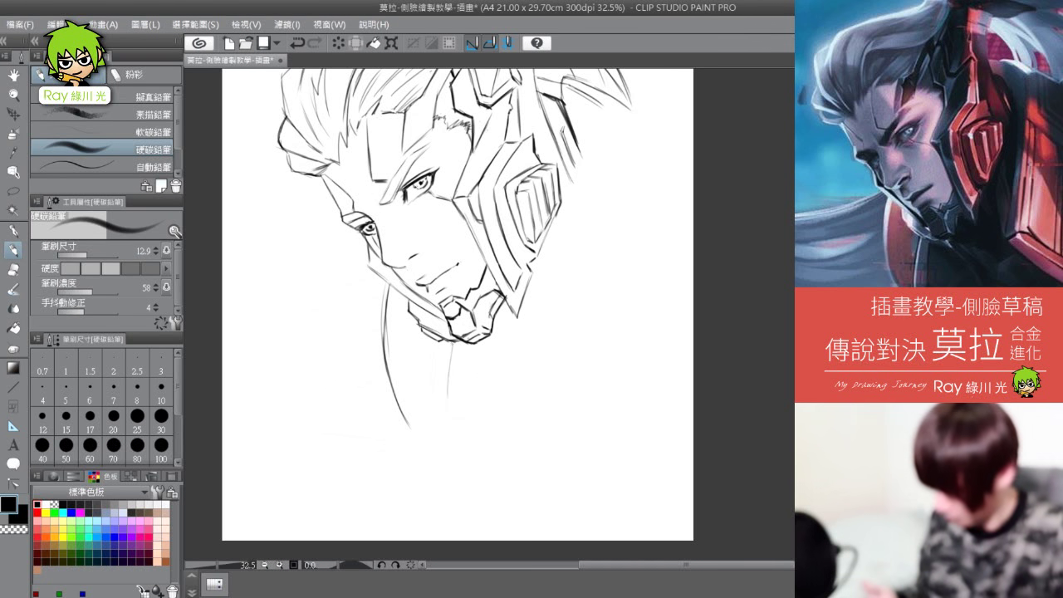
pyautogui.moveTo(451, 344); pyautogui.dragTo(446, 420)
pyautogui.moveTo(448, 383); pyautogui.dragTo(446, 433)
pyautogui.moveTo(437, 342); pyautogui.dragTo(431, 412)
pyautogui.moveTo(433, 363); pyautogui.dragTo(429, 407)
pyautogui.moveTo(437, 342); pyautogui.dragTo(430, 431)
pyautogui.moveTo(429, 433); pyautogui.dragTo(448, 443)
pyautogui.moveTo(432, 339); pyautogui.dragTo(426, 385)
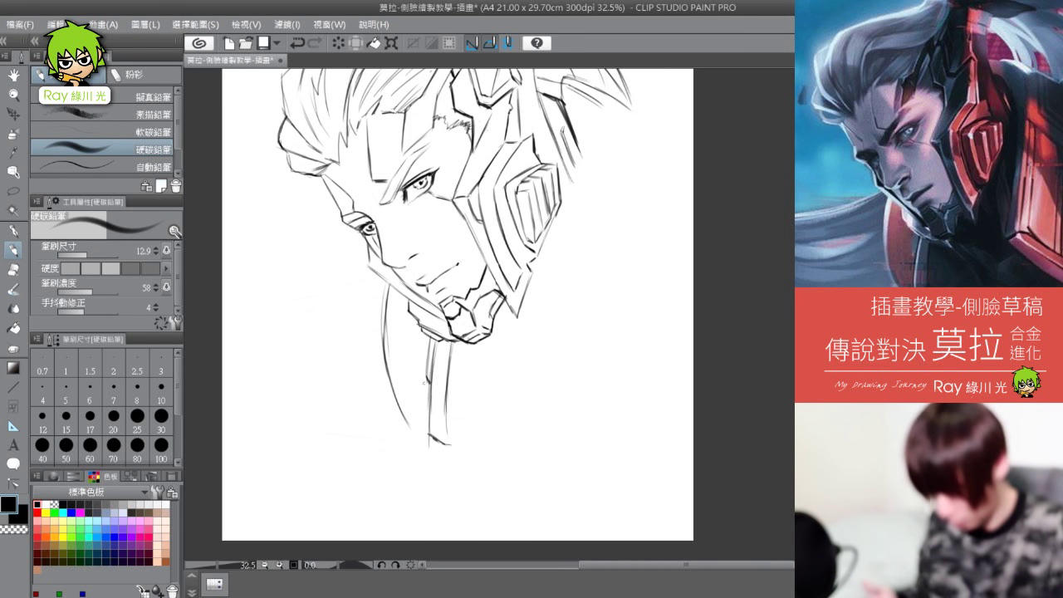
# Step: Add inner parallel strokes along the curved shoulder contour below the far cheek
pyautogui.moveTo(397, 300); pyautogui.dragTo(391, 367)
pyautogui.moveTo(387, 293)
pyautogui.mouseDown()
pyautogui.moveTo(384, 359)
pyautogui.moveTo(402, 401)
pyautogui.mouseUp()
pyautogui.moveTo(393, 318); pyautogui.dragTo(404, 392)
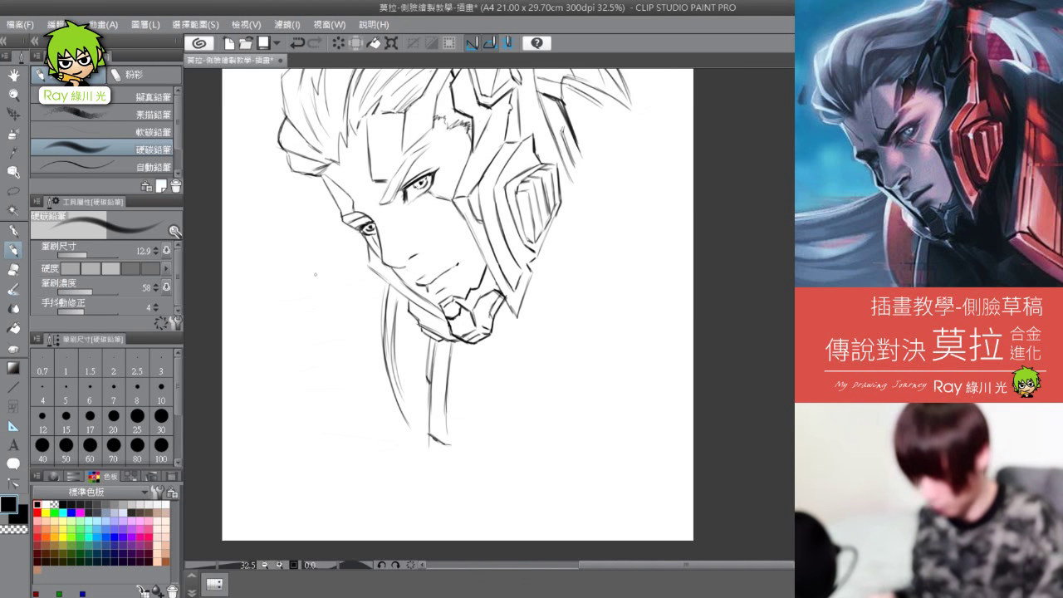
# Step: Sketch the long flowing hair strands sweeping from the far cheek and jaw towards the canvas edge
pyautogui.moveTo(374, 277)
pyautogui.mouseDown()
pyautogui.moveTo(226, 297)
pyautogui.moveTo(303, 296)
pyautogui.moveTo(267, 297)
pyautogui.mouseUp()
pyautogui.moveTo(336, 290); pyautogui.dragTo(249, 297)
pyautogui.moveTo(373, 335)
pyautogui.mouseDown()
pyautogui.moveTo(286, 372)
pyautogui.moveTo(263, 352)
pyautogui.moveTo(243, 368)
pyautogui.mouseUp()
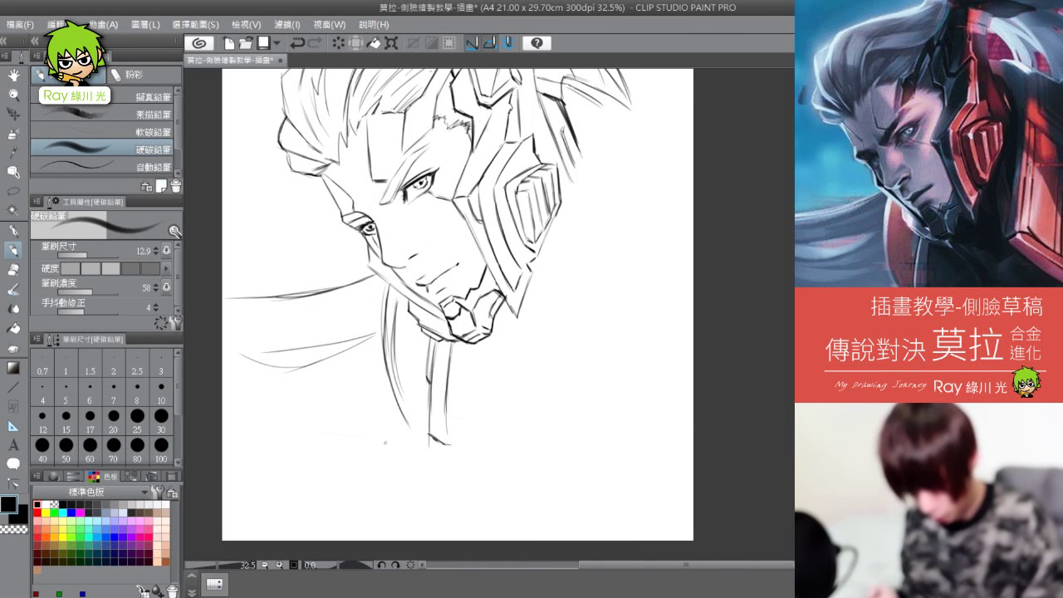
# Step: Sketch the low sweeping hair strands below the shoulder contour, undoing and redrawing strokes that miss
pyautogui.moveTo(389, 438); pyautogui.dragTo(243, 433)
pyautogui.moveTo(398, 448); pyautogui.dragTo(239, 456)
pyautogui.moveTo(440, 461); pyautogui.dragTo(269, 471)
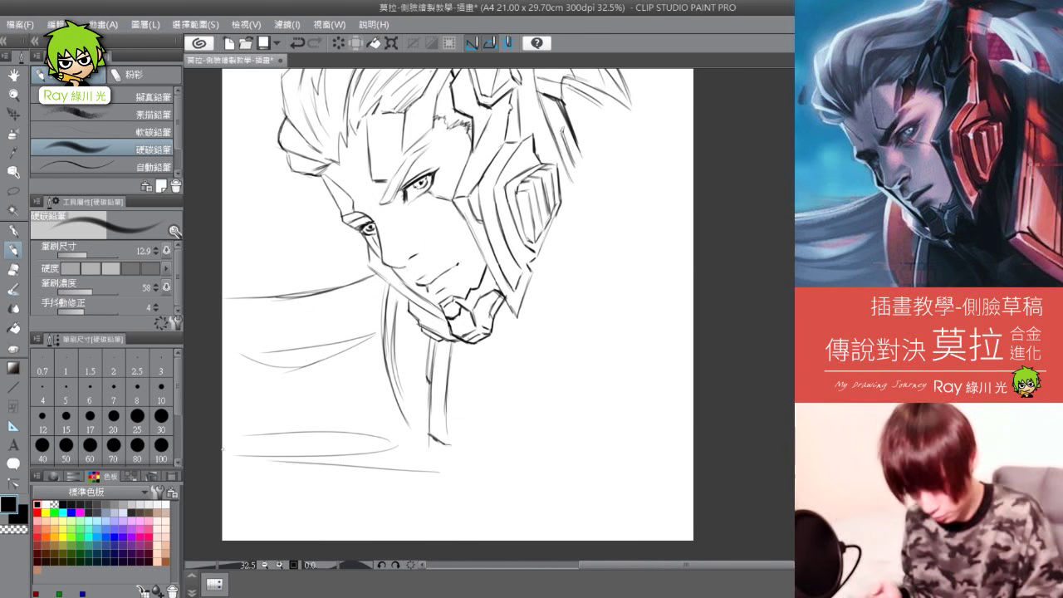
pyautogui.hotkey('ctrl', 'z')
pyautogui.moveTo(425, 465); pyautogui.dragTo(247, 475)
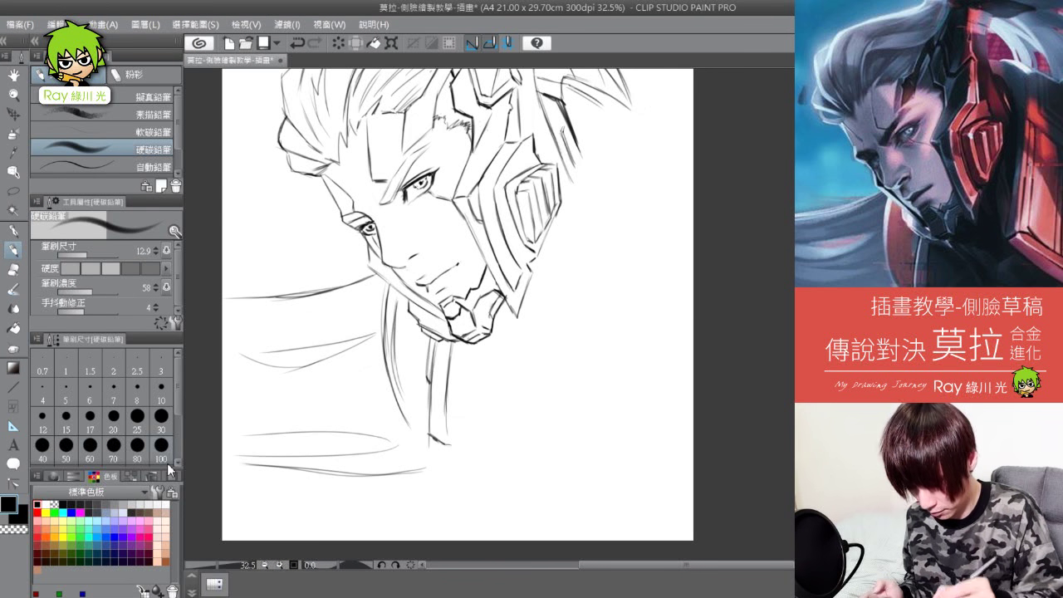
pyautogui.moveTo(370, 341)
pyautogui.mouseDown()
pyautogui.moveTo(251, 377)
pyautogui.moveTo(374, 335)
pyautogui.mouseUp()
pyautogui.hotkey('ctrl', 'z')
pyautogui.hotkey('ctrl', 'z')
# Step: Darken the near eye's inner corner and upper lash line plus the far eye's outline with the hard charcoal pencil
pyautogui.press('space')
pyautogui.moveTo(632, 326)
pyautogui.mouseDown()
pyautogui.moveTo(563, 433)
pyautogui.moveTo(605, 452)
pyautogui.mouseUp()
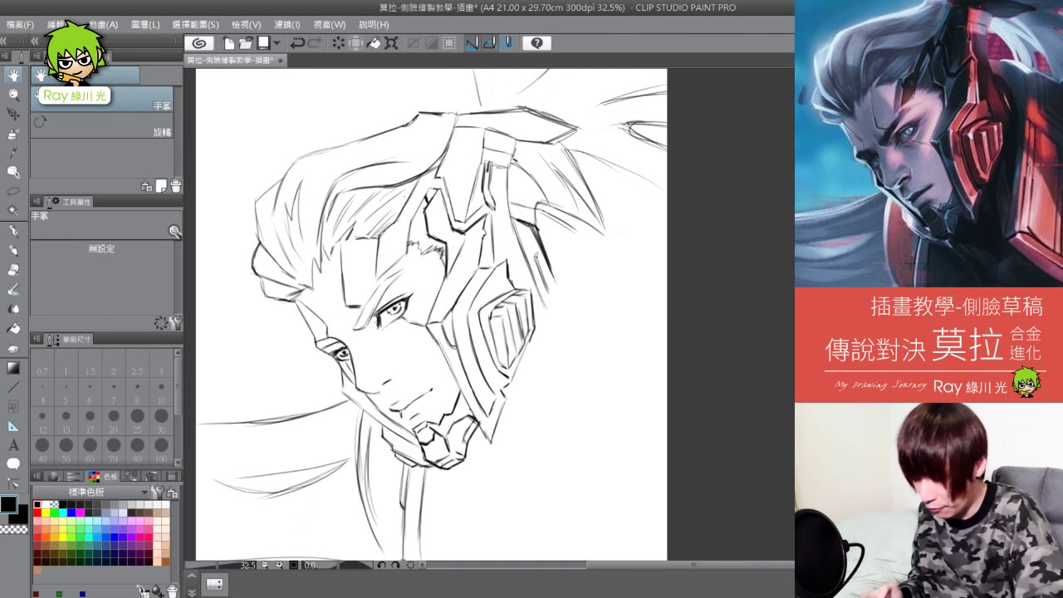
pyautogui.click(20, 244)
pyautogui.hotkey('ctrl', 'space')
pyautogui.moveTo(398, 342); pyautogui.dragTo(413, 346)
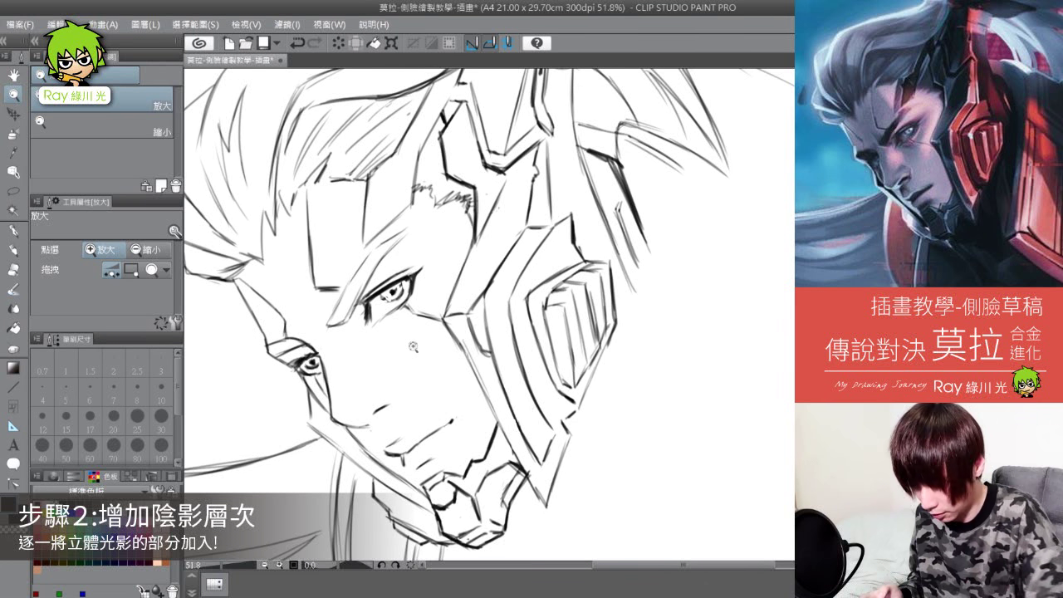
pyautogui.click(16, 250)
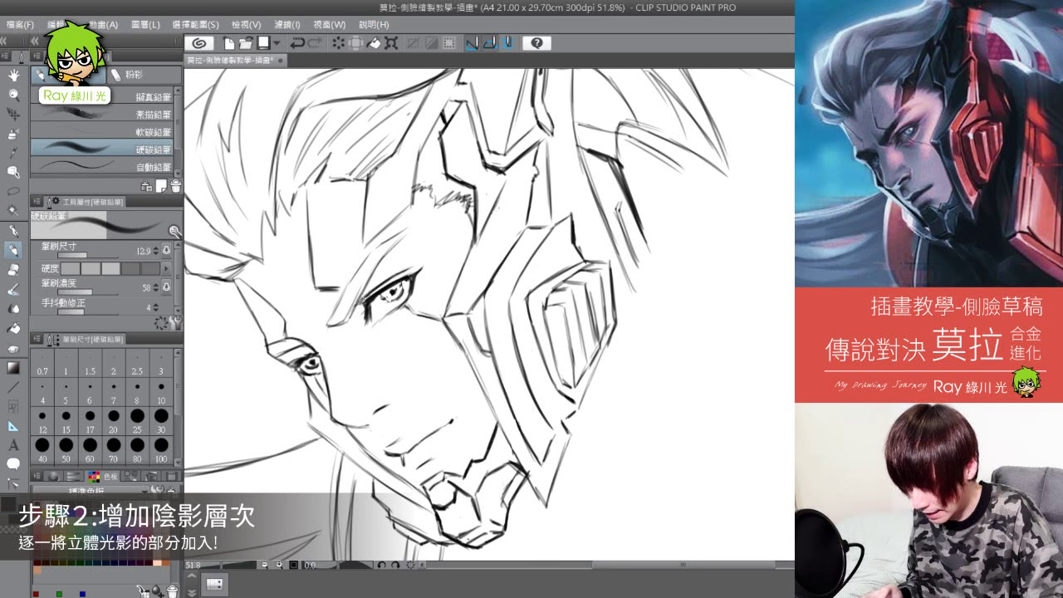
pyautogui.moveTo(365, 308); pyautogui.dragTo(354, 320)
pyautogui.moveTo(366, 301); pyautogui.dragTo(350, 322)
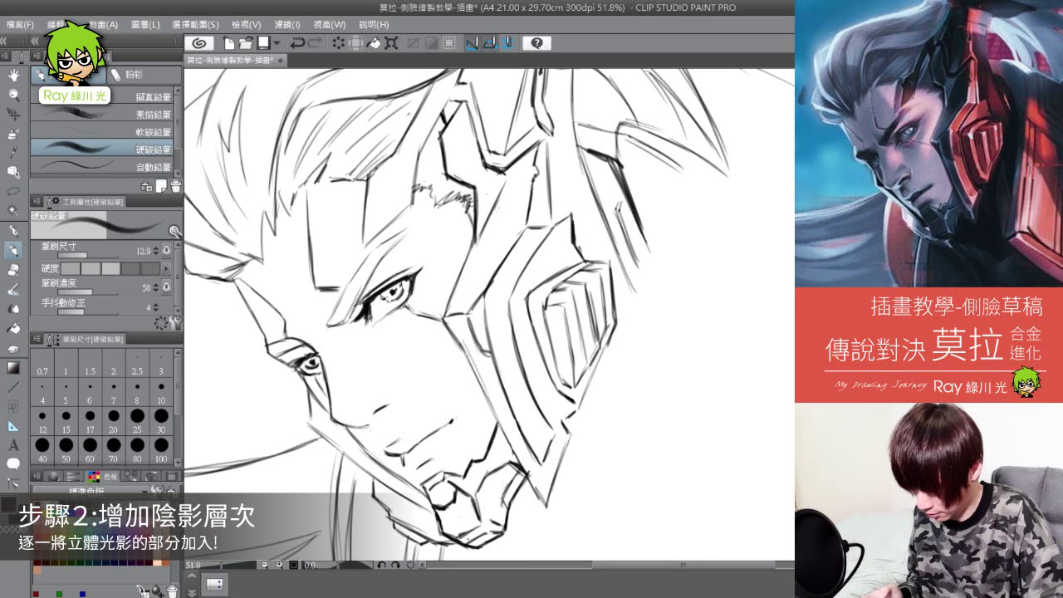
pyautogui.moveTo(370, 311)
pyautogui.mouseDown()
pyautogui.moveTo(351, 325)
pyautogui.moveTo(358, 331)
pyautogui.mouseUp()
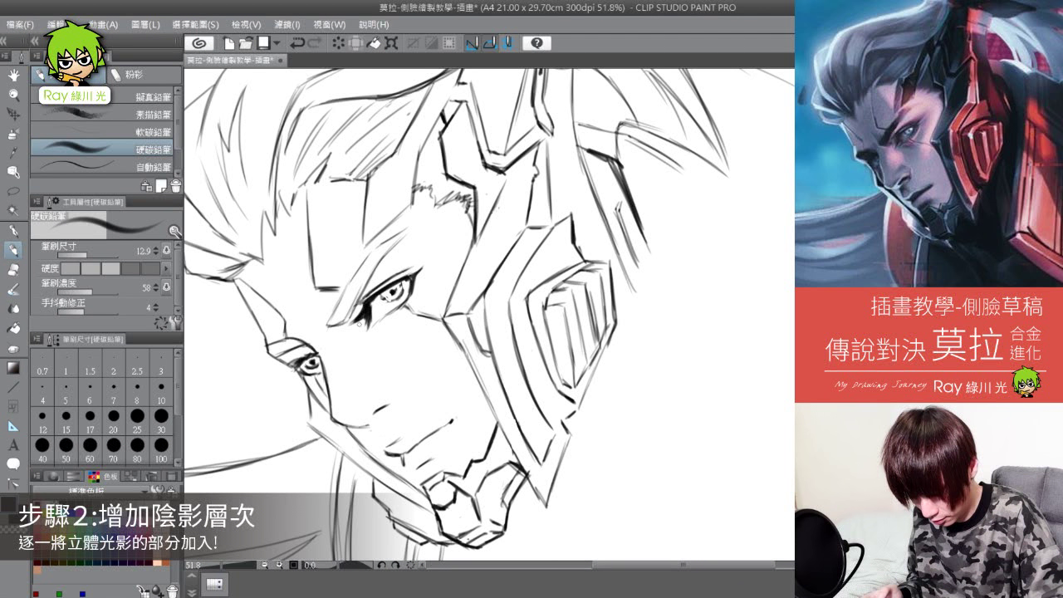
pyautogui.moveTo(382, 291)
pyautogui.mouseDown()
pyautogui.moveTo(400, 302)
pyautogui.moveTo(401, 279)
pyautogui.moveTo(390, 289)
pyautogui.moveTo(418, 268)
pyautogui.mouseUp()
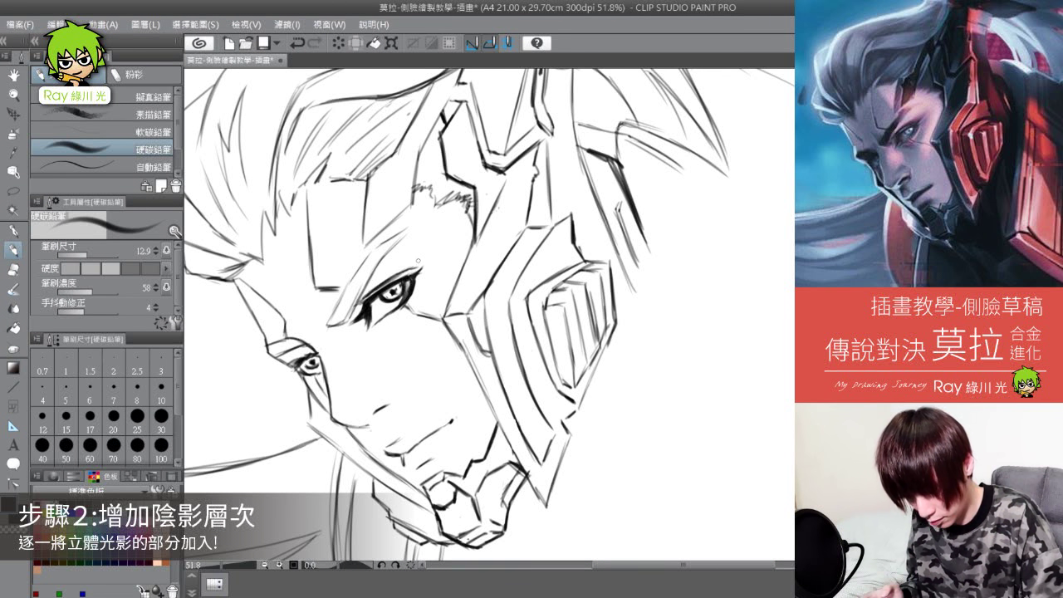
pyautogui.moveTo(312, 355)
pyautogui.mouseDown()
pyautogui.moveTo(292, 371)
pyautogui.moveTo(319, 382)
pyautogui.mouseUp()
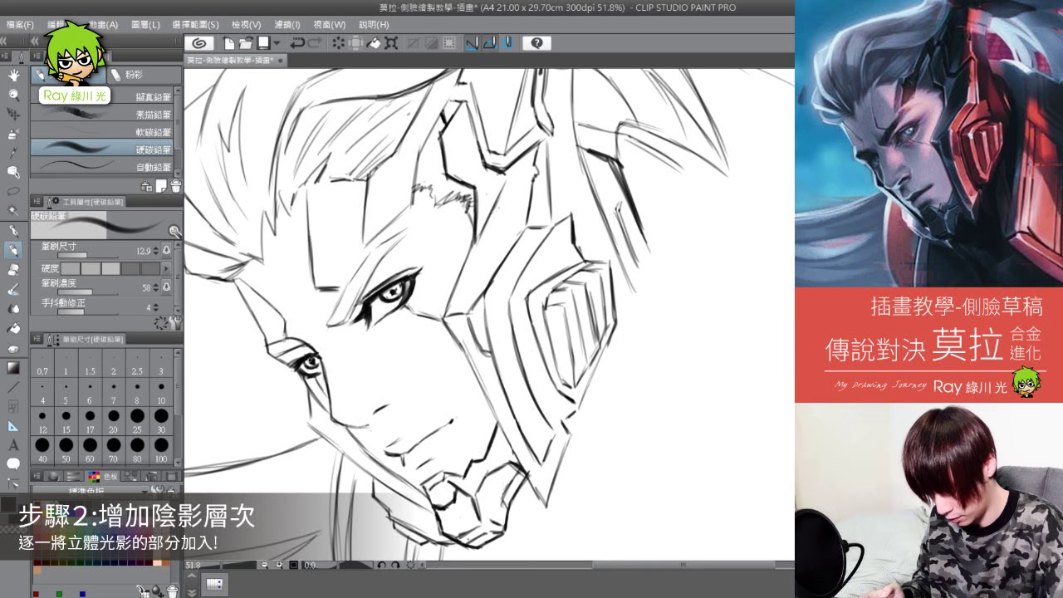
pyautogui.press('e')
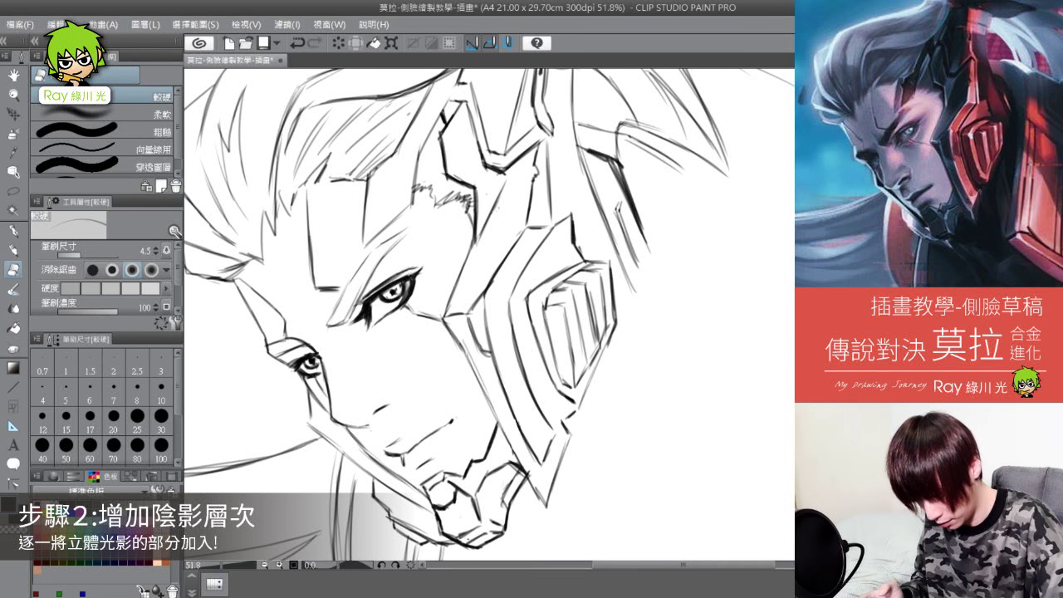
pyautogui.press('p')
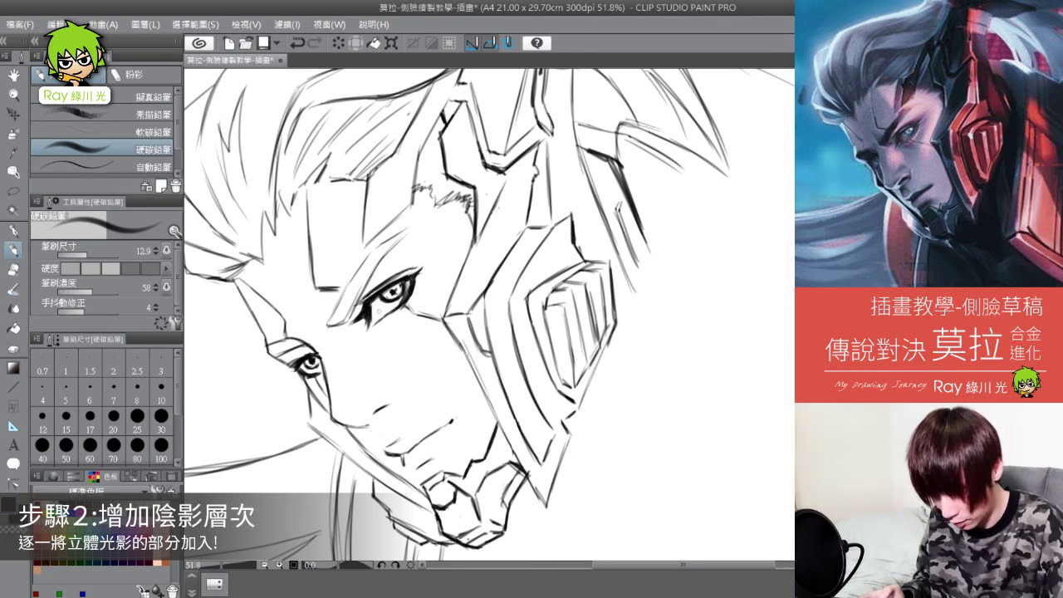
# Step: Fill the near eyebrow with dense slanted hatching, building up the darkest tone towards its inner end
pyautogui.moveTo(357, 375); pyautogui.dragTo(384, 337)
pyautogui.moveTo(357, 283)
pyautogui.mouseDown()
pyautogui.moveTo(378, 273)
pyautogui.moveTo(435, 189)
pyautogui.mouseUp()
pyautogui.moveTo(420, 203); pyautogui.dragTo(441, 188)
pyautogui.moveTo(425, 199); pyautogui.dragTo(443, 186)
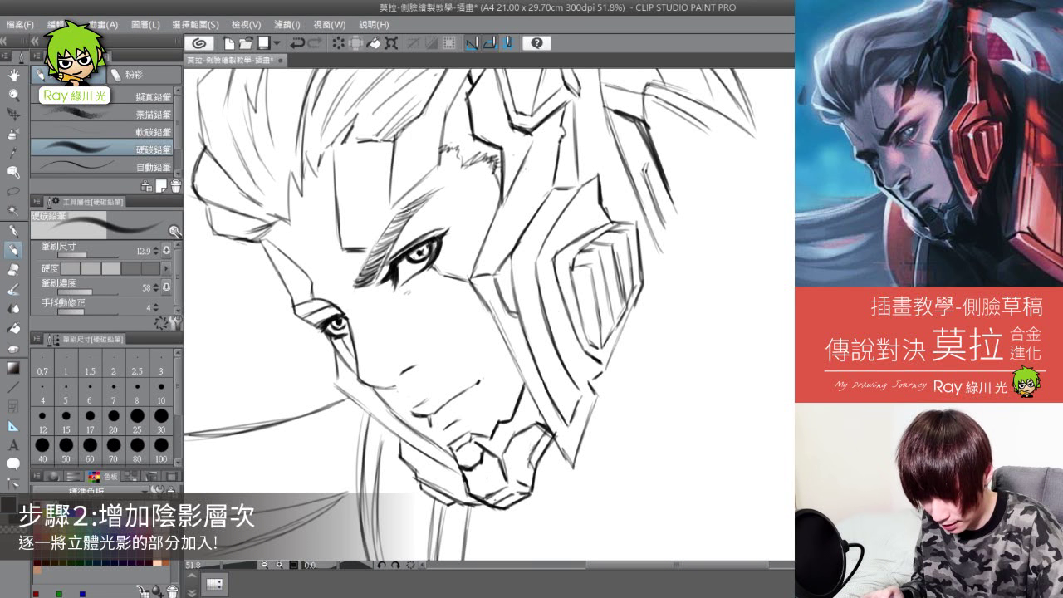
pyautogui.moveTo(374, 254); pyautogui.dragTo(400, 221)
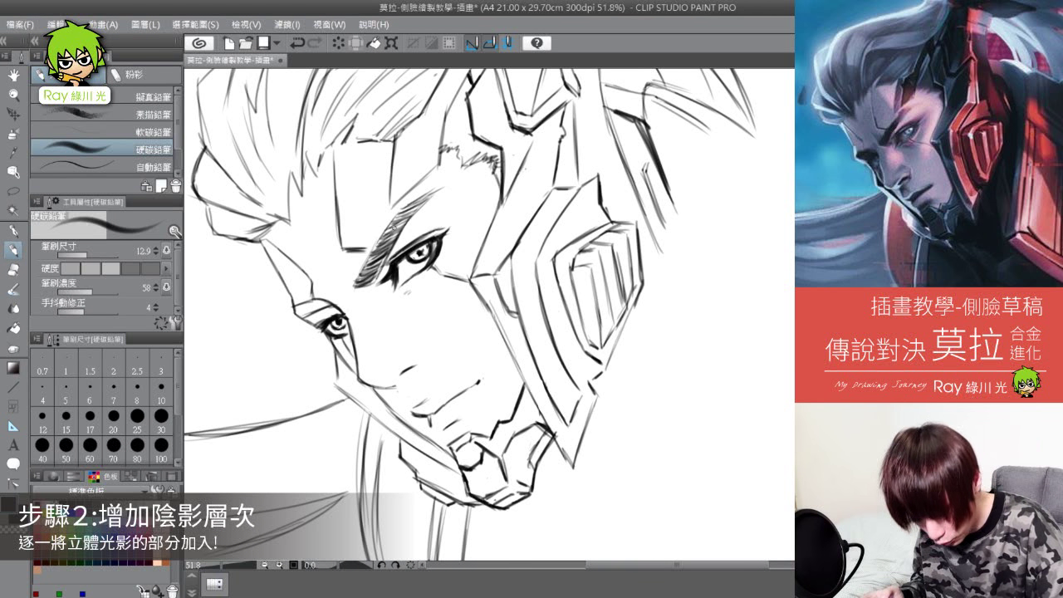
pyautogui.moveTo(368, 257); pyautogui.dragTo(392, 226)
pyautogui.moveTo(358, 280); pyautogui.dragTo(371, 259)
pyautogui.moveTo(361, 280)
pyautogui.mouseDown()
pyautogui.moveTo(386, 243)
pyautogui.moveTo(386, 255)
pyautogui.mouseUp()
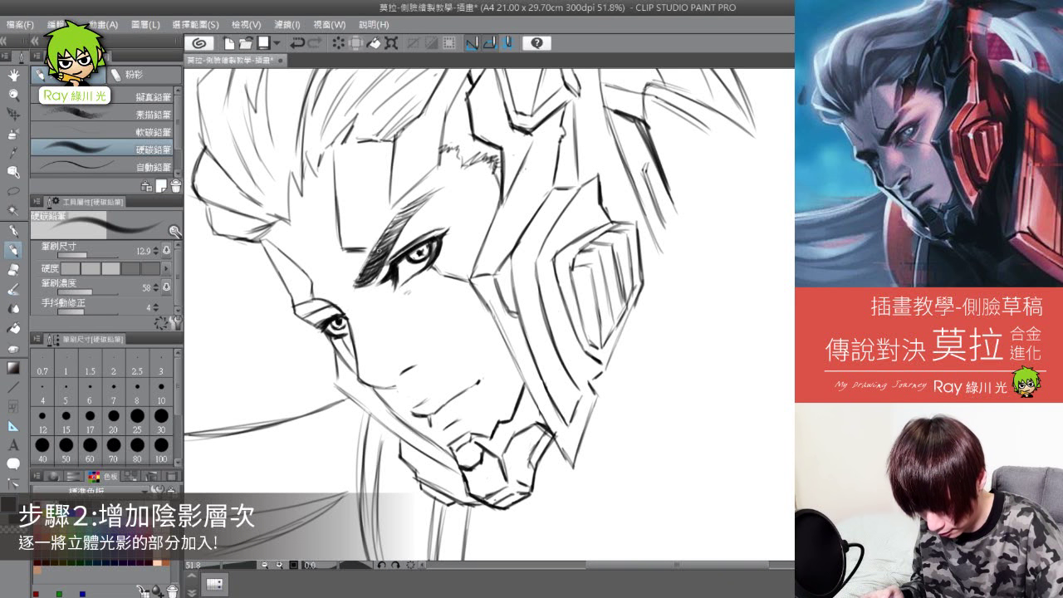
pyautogui.moveTo(370, 259); pyautogui.dragTo(385, 233)
# Step: Fill the far eyebrow with dark hatching and shade the furrow between the eyebrows with short strokes
pyautogui.moveTo(326, 299); pyautogui.dragTo(305, 315)
pyautogui.moveTo(315, 304); pyautogui.dragTo(303, 316)
pyautogui.moveTo(370, 247); pyautogui.dragTo(355, 254)
pyautogui.moveTo(375, 245); pyautogui.dragTo(359, 254)
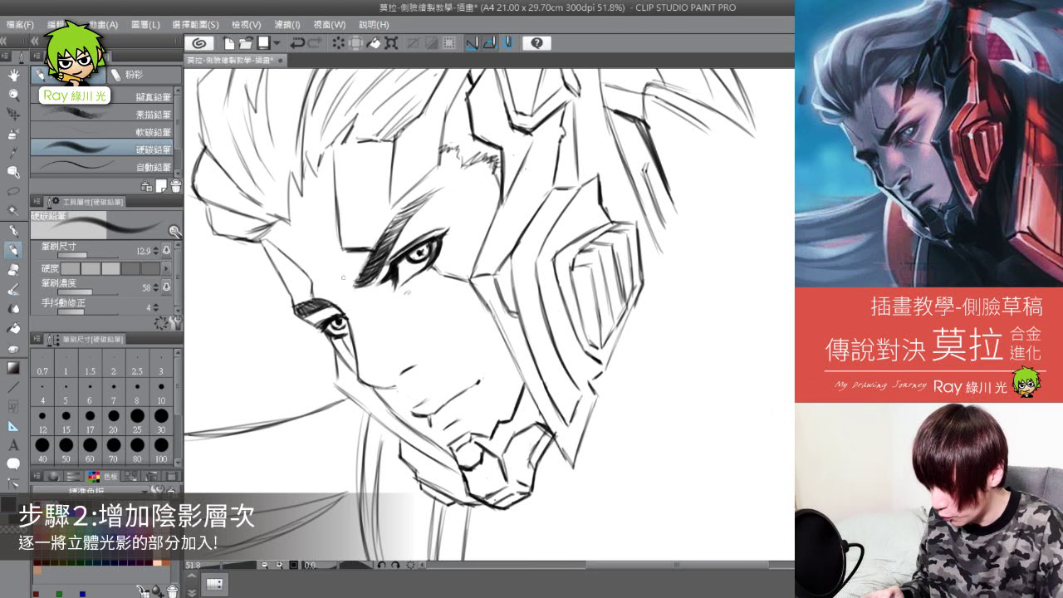
pyautogui.moveTo(371, 269)
pyautogui.mouseDown()
pyautogui.moveTo(350, 286)
pyautogui.moveTo(337, 273)
pyautogui.mouseUp()
pyautogui.moveTo(355, 266); pyautogui.dragTo(340, 282)
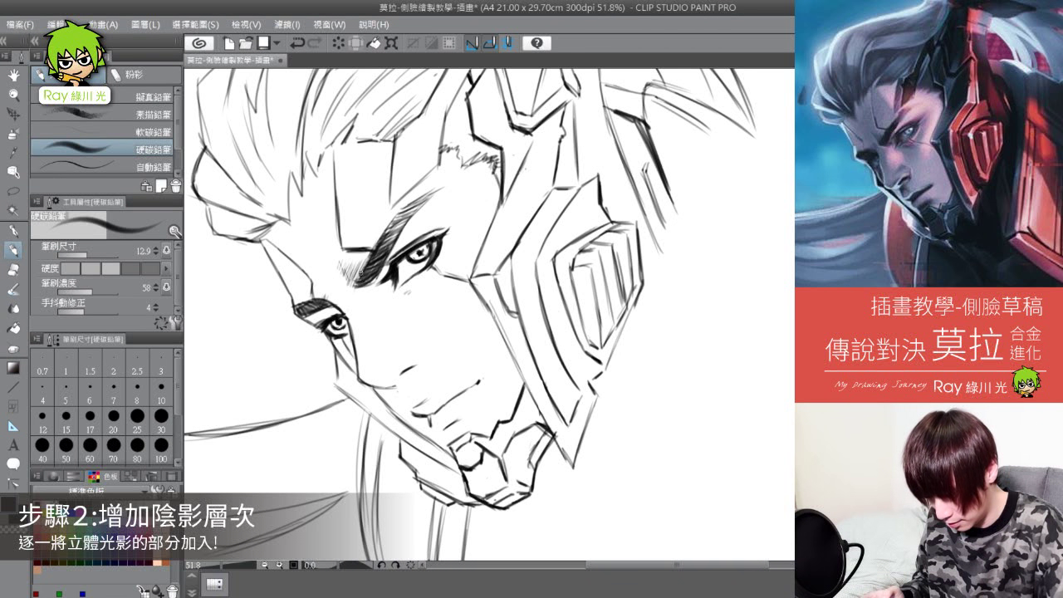
pyautogui.moveTo(359, 266); pyautogui.dragTo(344, 280)
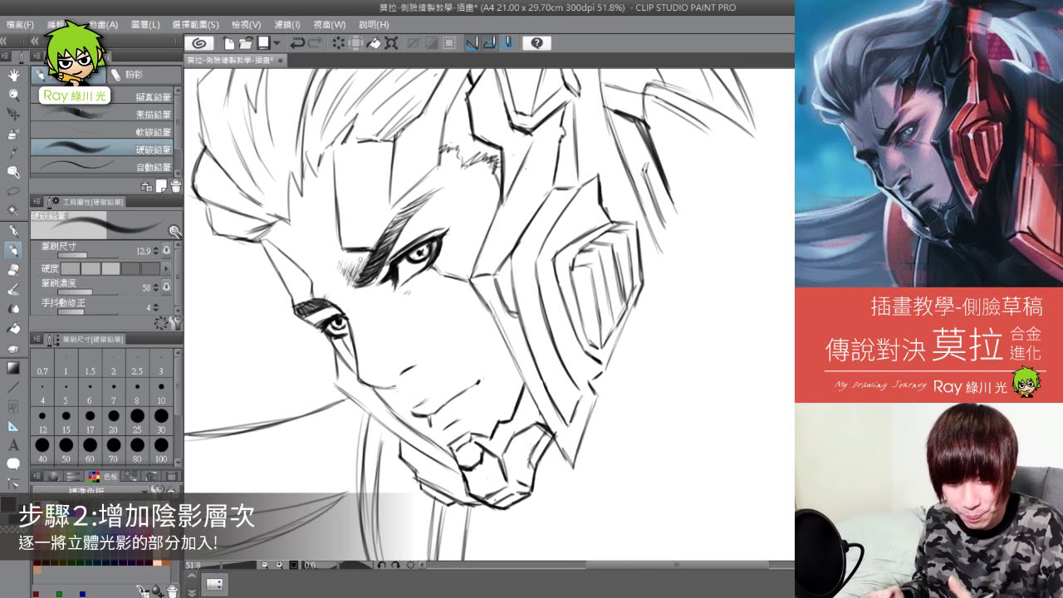
pyautogui.moveTo(324, 300); pyautogui.dragTo(326, 291)
pyautogui.moveTo(332, 304)
pyautogui.mouseDown()
pyautogui.moveTo(324, 279)
pyautogui.moveTo(390, 270)
pyautogui.mouseUp()
# Step: Hatch the shadow beneath the near eye and darken the irises of both eyes
pyautogui.moveTo(384, 284); pyautogui.dragTo(423, 285)
pyautogui.moveTo(420, 295); pyautogui.dragTo(432, 283)
pyautogui.moveTo(435, 245); pyautogui.dragTo(430, 261)
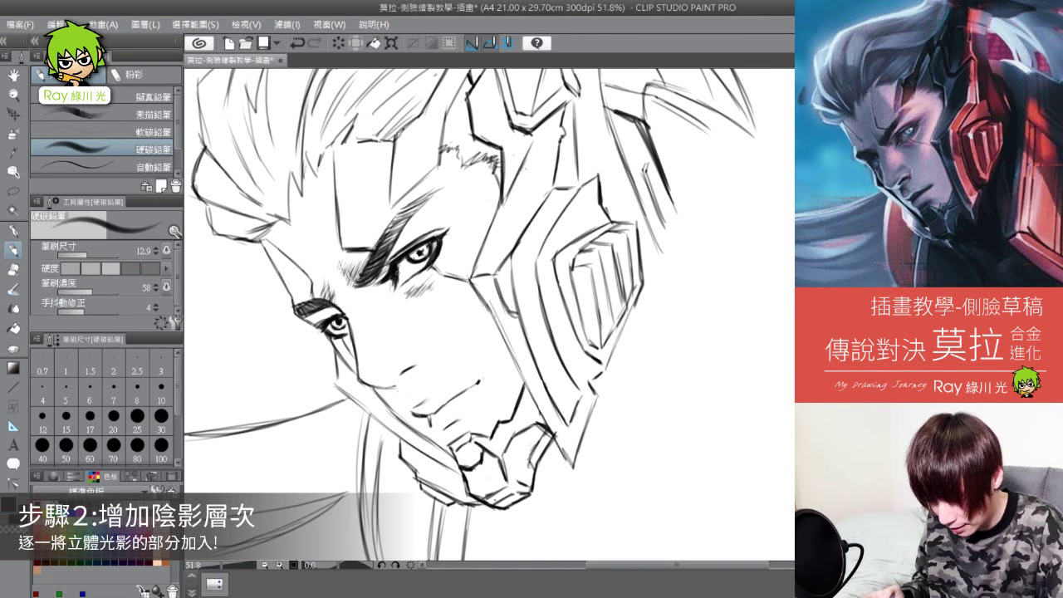
pyautogui.moveTo(404, 267); pyautogui.dragTo(399, 287)
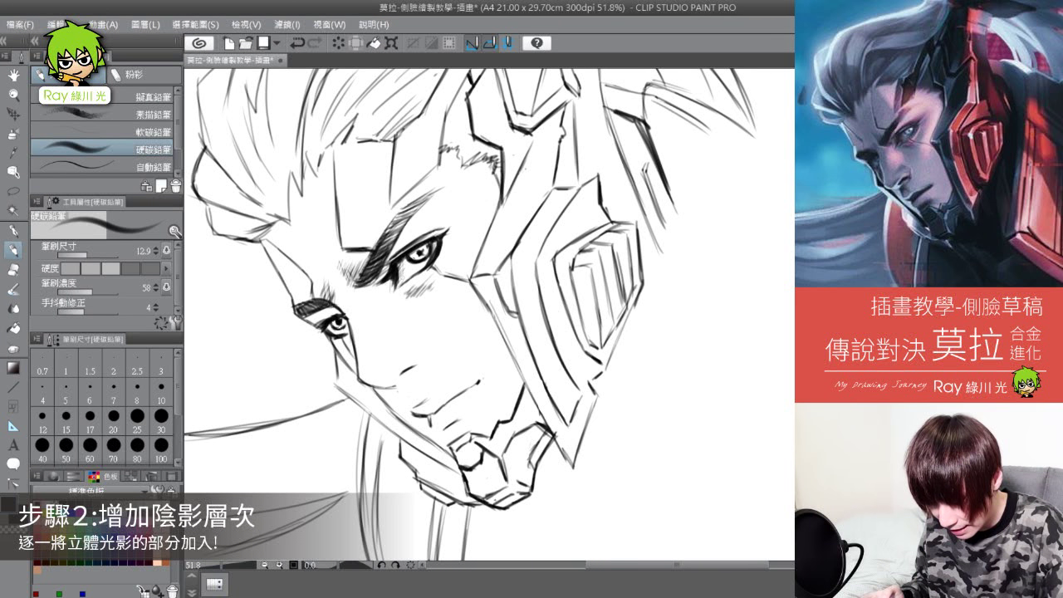
pyautogui.moveTo(436, 241)
pyautogui.mouseDown()
pyautogui.moveTo(399, 287)
pyautogui.moveTo(422, 262)
pyautogui.mouseUp()
pyautogui.moveTo(430, 249); pyautogui.dragTo(419, 261)
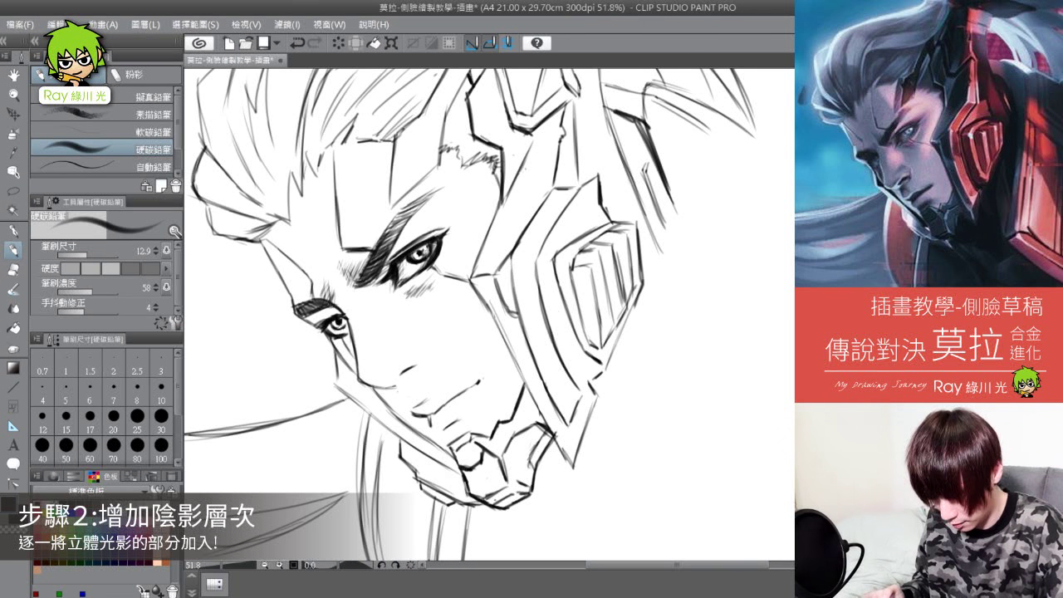
pyautogui.moveTo(330, 319); pyautogui.dragTo(327, 335)
pyautogui.moveTo(337, 331)
pyautogui.mouseDown()
pyautogui.moveTo(329, 341)
pyautogui.moveTo(349, 341)
pyautogui.mouseUp()
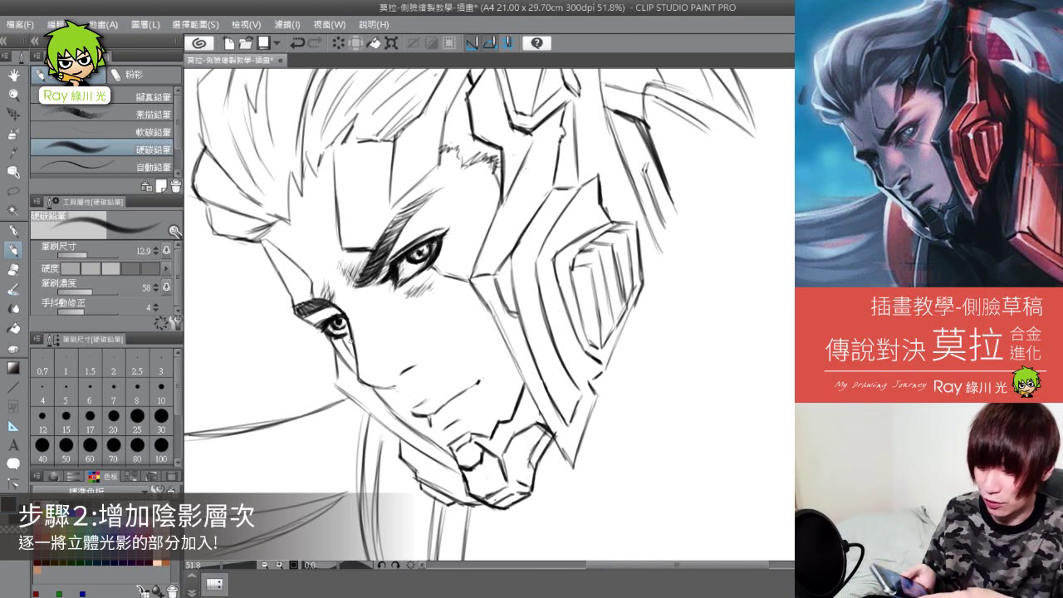
# Step: Clean up beside the far eye with a size 6 eraser, then strengthen the nose outline and hatch the nose tip
pyautogui.click(14, 270)
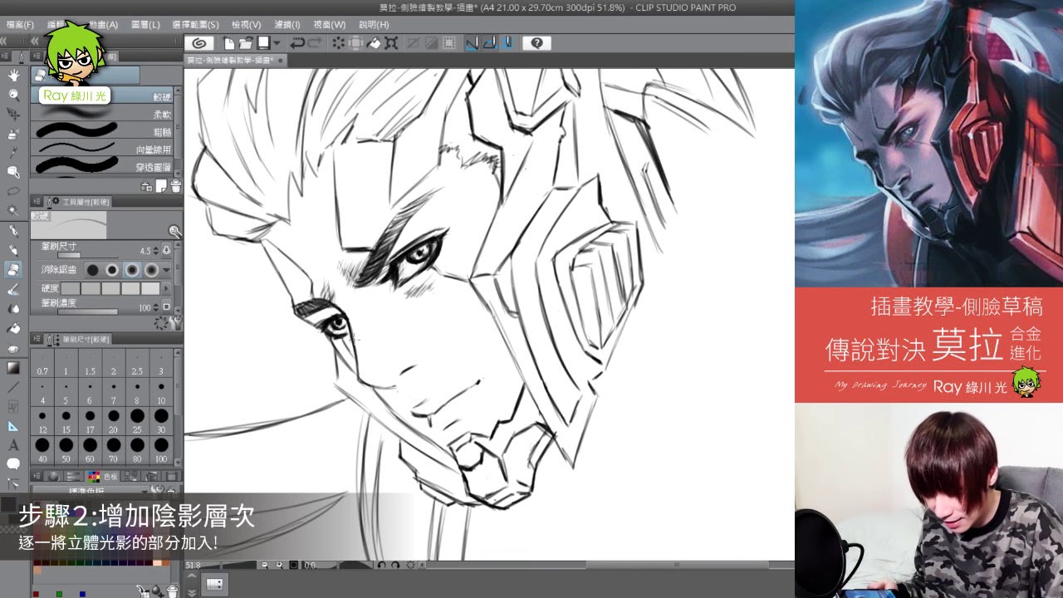
pyautogui.moveTo(85, 258); pyautogui.dragTo(81, 253)
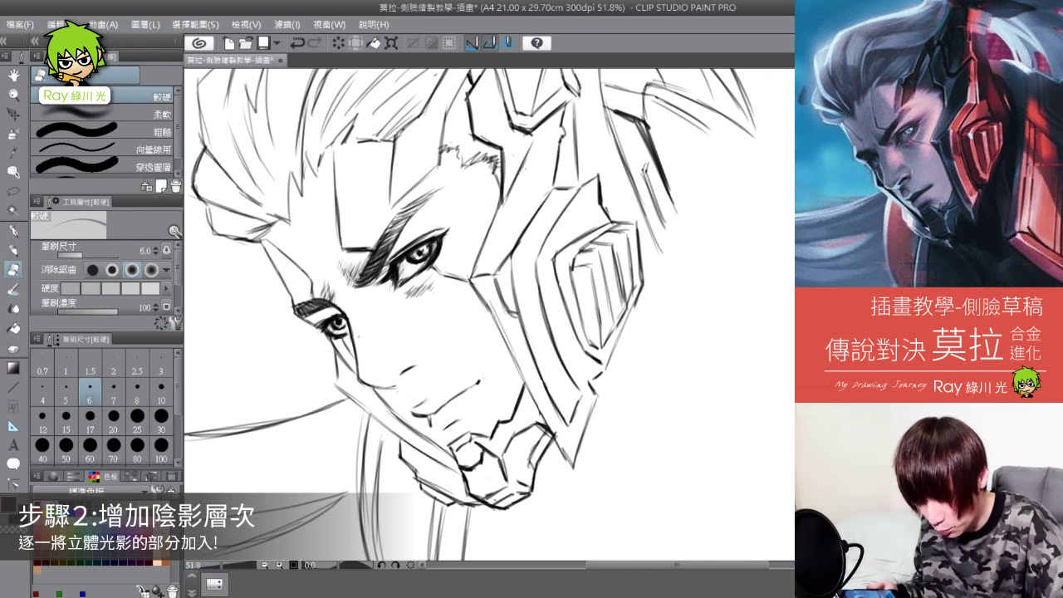
pyautogui.moveTo(355, 327)
pyautogui.mouseDown()
pyautogui.moveTo(355, 389)
pyautogui.moveTo(358, 356)
pyautogui.moveTo(424, 374)
pyautogui.moveTo(374, 386)
pyautogui.moveTo(407, 381)
pyautogui.mouseUp()
pyautogui.press('p')
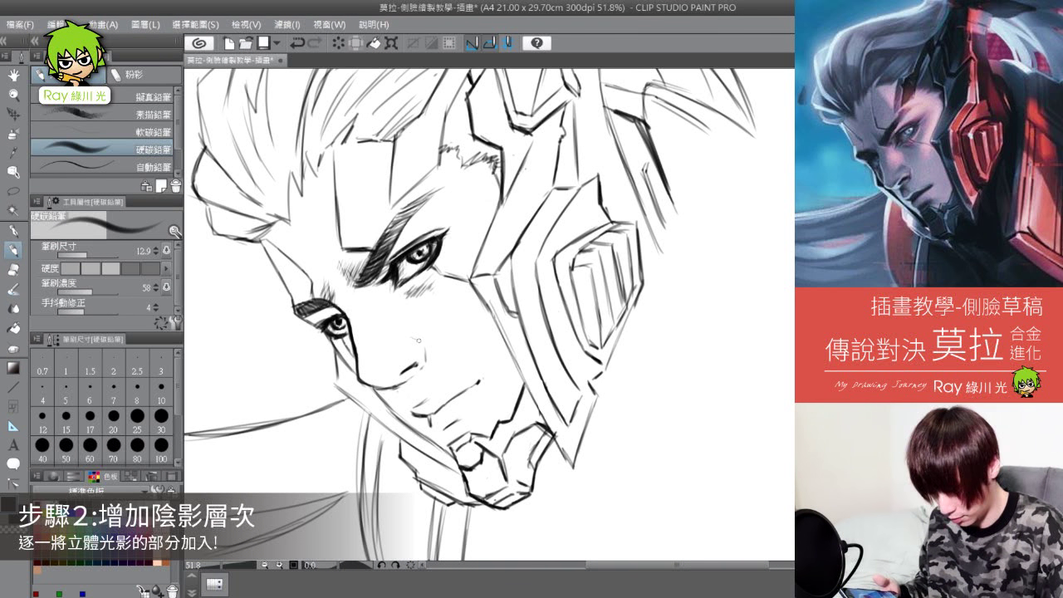
pyautogui.moveTo(406, 340); pyautogui.dragTo(394, 353)
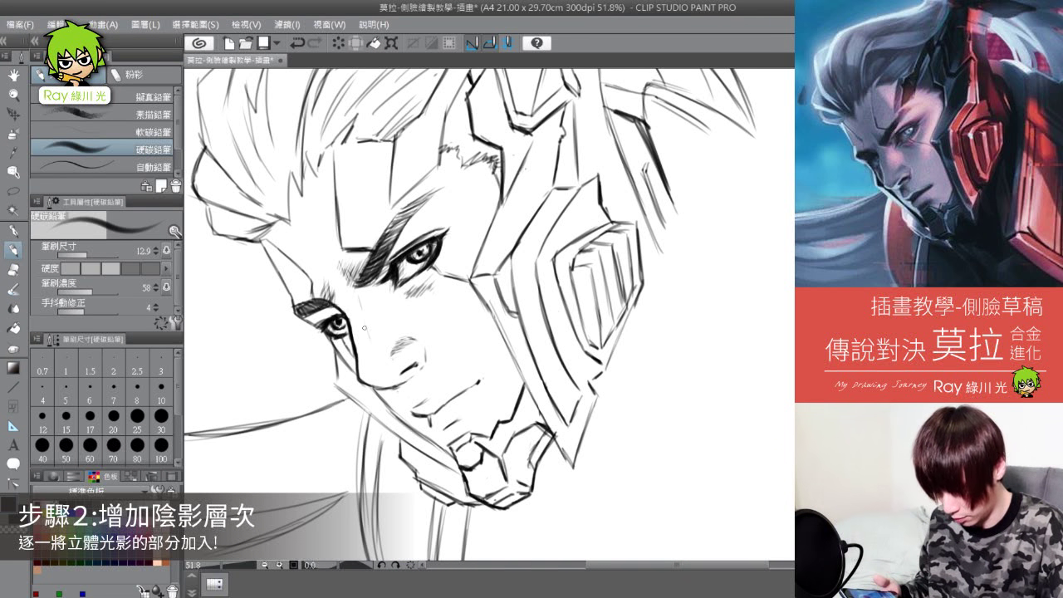
pyautogui.moveTo(414, 372)
pyautogui.mouseDown()
pyautogui.moveTo(385, 375)
pyautogui.moveTo(392, 363)
pyautogui.moveTo(384, 375)
pyautogui.moveTo(407, 355)
pyautogui.moveTo(389, 377)
pyautogui.moveTo(371, 377)
pyautogui.moveTo(417, 371)
pyautogui.mouseUp()
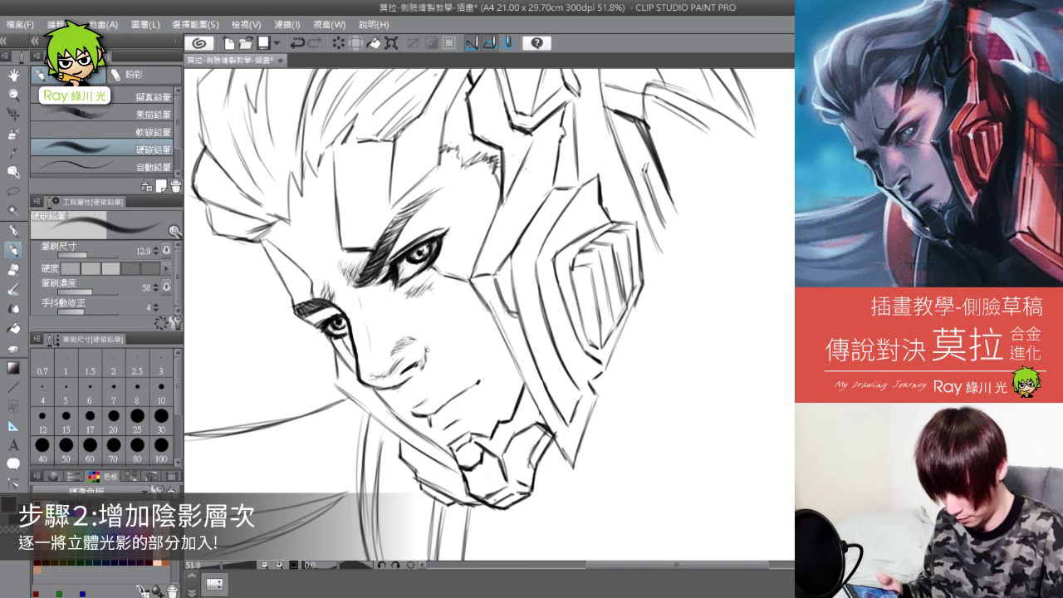
# Step: Reinforce the far forehead contour and the hairline edge above it, removing the trial arrow marks beside them
pyautogui.moveTo(266, 241); pyautogui.dragTo(275, 272)
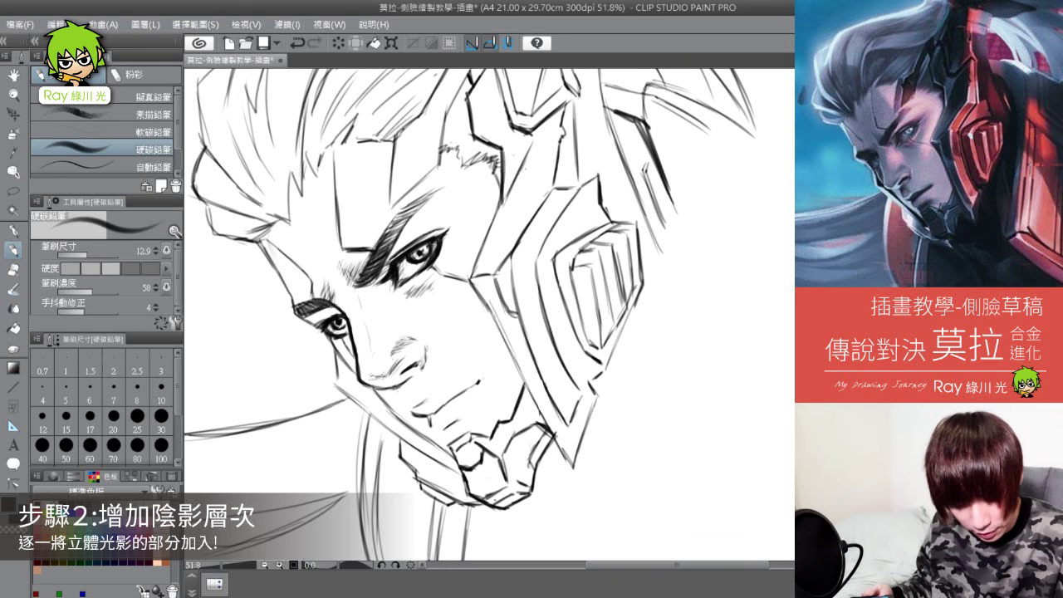
pyautogui.moveTo(233, 279); pyautogui.dragTo(266, 278)
pyautogui.moveTo(265, 278); pyautogui.dragTo(254, 287)
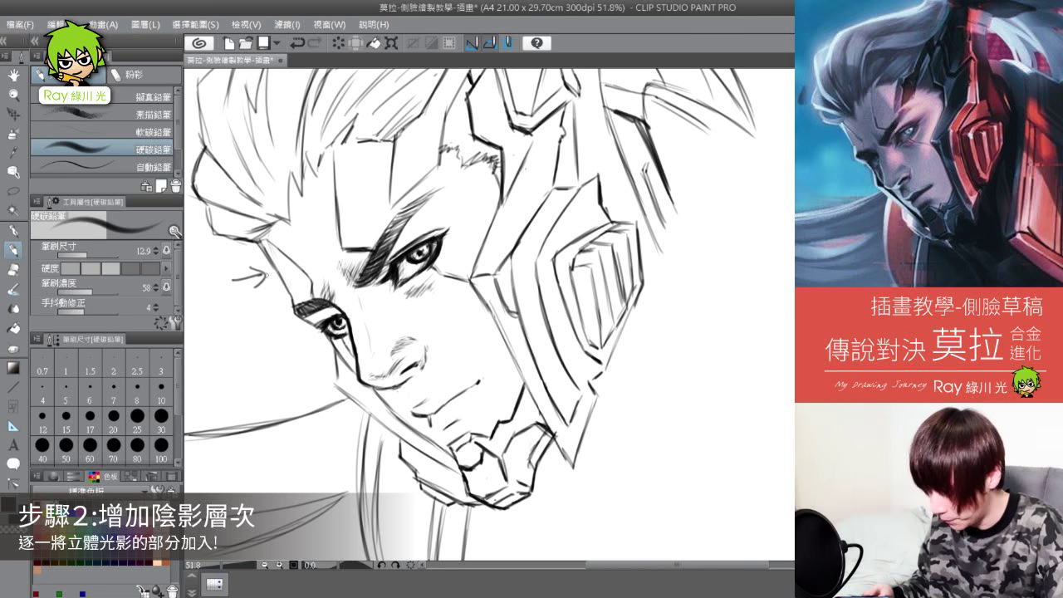
pyautogui.moveTo(264, 236)
pyautogui.mouseDown()
pyautogui.moveTo(288, 313)
pyautogui.moveTo(263, 211)
pyautogui.moveTo(287, 316)
pyautogui.mouseUp()
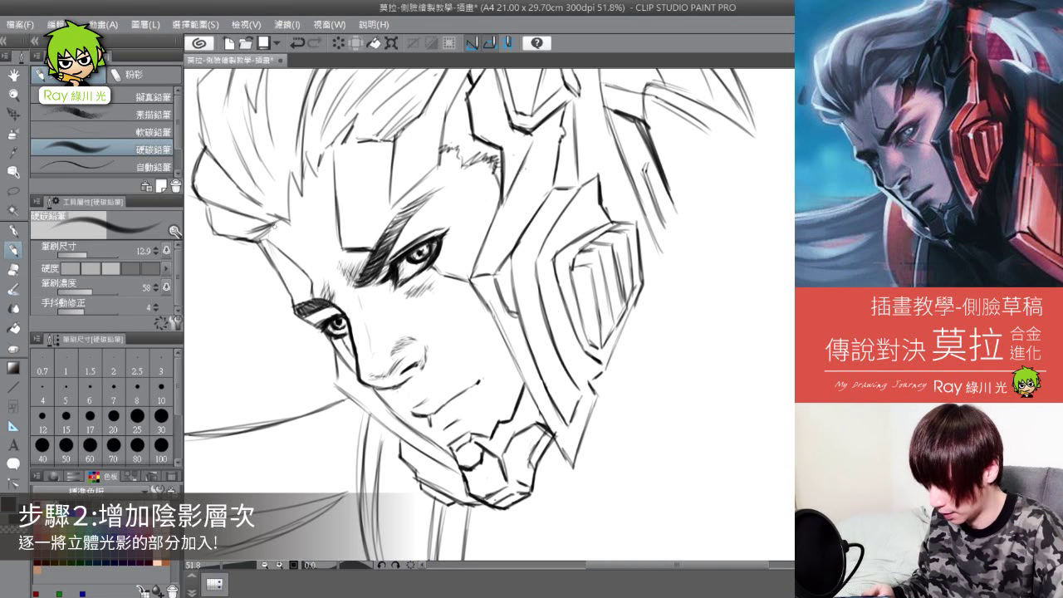
pyautogui.moveTo(264, 236); pyautogui.dragTo(295, 296)
pyautogui.moveTo(268, 218); pyautogui.dragTo(284, 248)
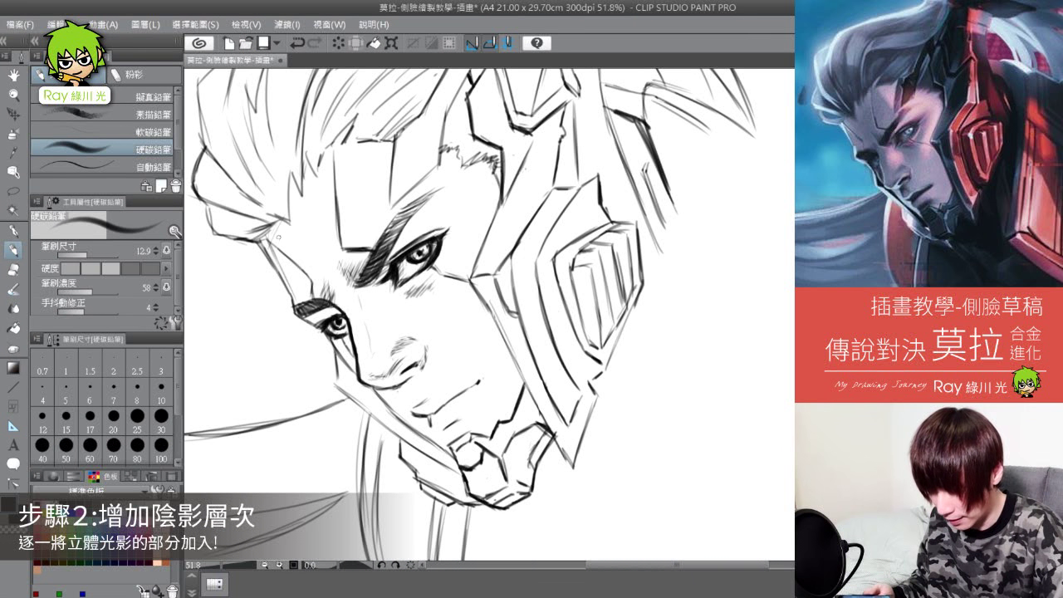
# Step: Shade the forehead on both sides of its vertical marking with light parallel diagonal hatching below the hairline
pyautogui.moveTo(312, 173)
pyautogui.mouseDown()
pyautogui.moveTo(284, 224)
pyautogui.moveTo(294, 249)
pyautogui.mouseUp()
pyautogui.moveTo(335, 189)
pyautogui.mouseDown()
pyautogui.moveTo(316, 274)
pyautogui.moveTo(323, 291)
pyautogui.mouseUp()
pyautogui.moveTo(350, 253)
pyautogui.mouseDown()
pyautogui.moveTo(335, 281)
pyautogui.moveTo(346, 289)
pyautogui.mouseUp()
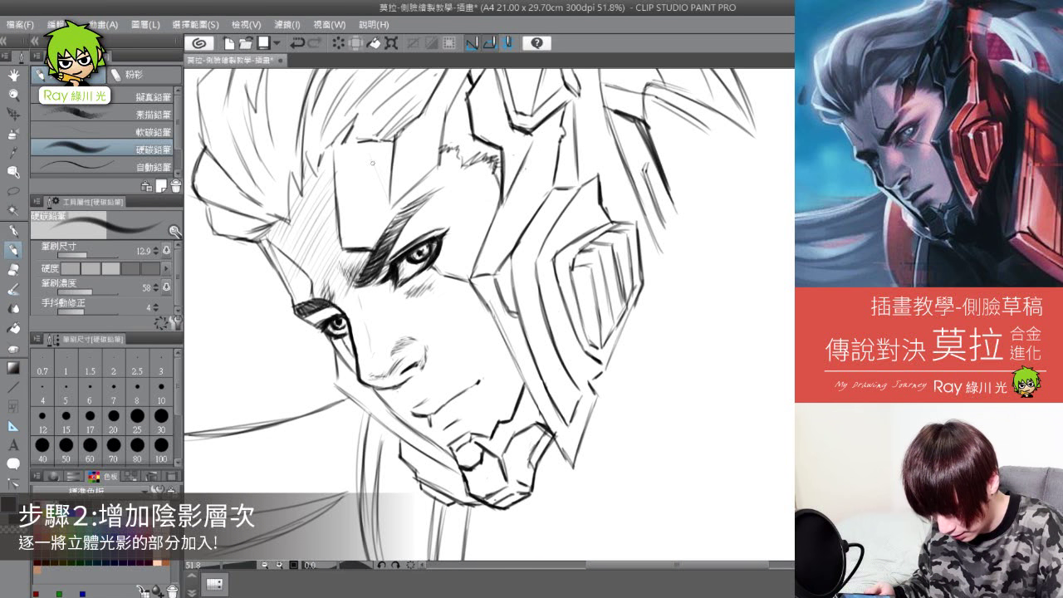
pyautogui.moveTo(342, 146)
pyautogui.mouseDown()
pyautogui.moveTo(294, 201)
pyautogui.moveTo(346, 153)
pyautogui.moveTo(323, 204)
pyautogui.moveTo(372, 154)
pyautogui.moveTo(325, 238)
pyautogui.moveTo(366, 188)
pyautogui.moveTo(340, 230)
pyautogui.mouseUp()
pyautogui.moveTo(387, 203); pyautogui.dragTo(365, 242)
pyautogui.moveTo(370, 189)
pyautogui.mouseDown()
pyautogui.moveTo(323, 234)
pyautogui.moveTo(317, 266)
pyautogui.mouseUp()
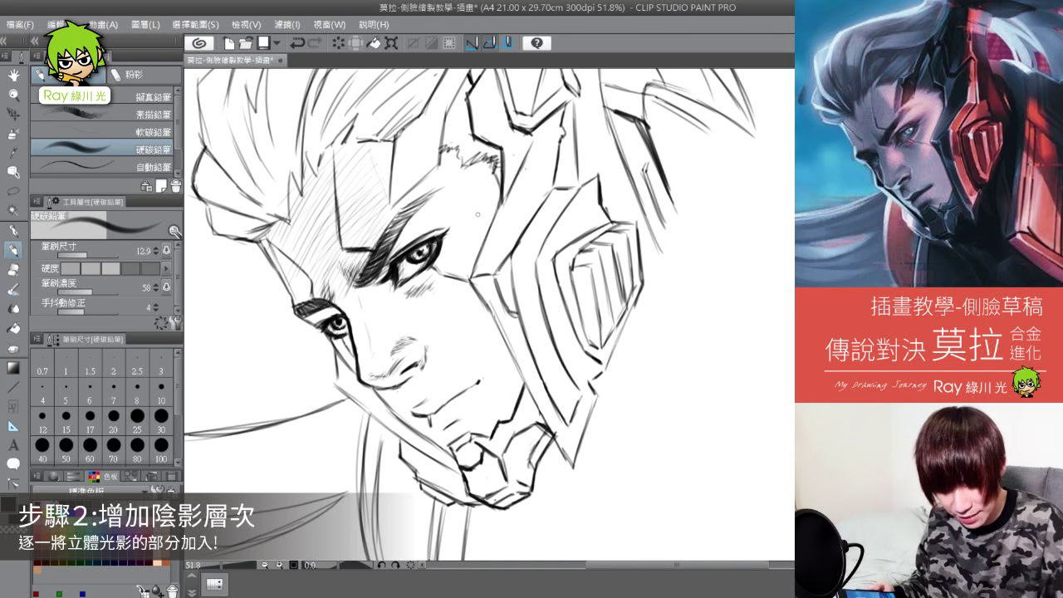
pyautogui.moveTo(295, 228); pyautogui.dragTo(236, 278)
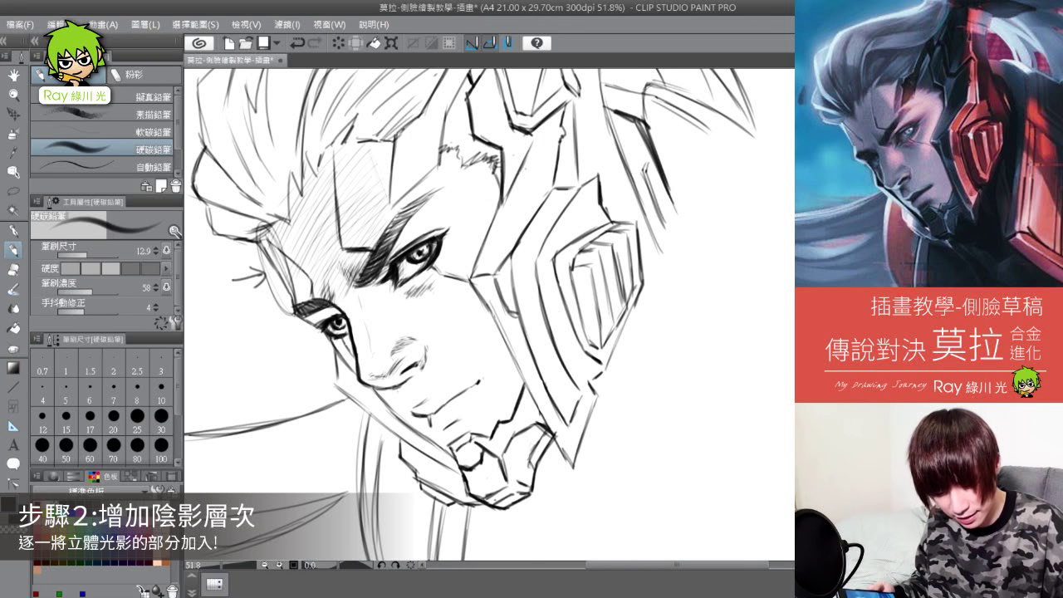
pyautogui.moveTo(566, 123)
pyautogui.mouseDown()
pyautogui.moveTo(530, 164)
pyautogui.moveTo(572, 151)
pyautogui.mouseUp()
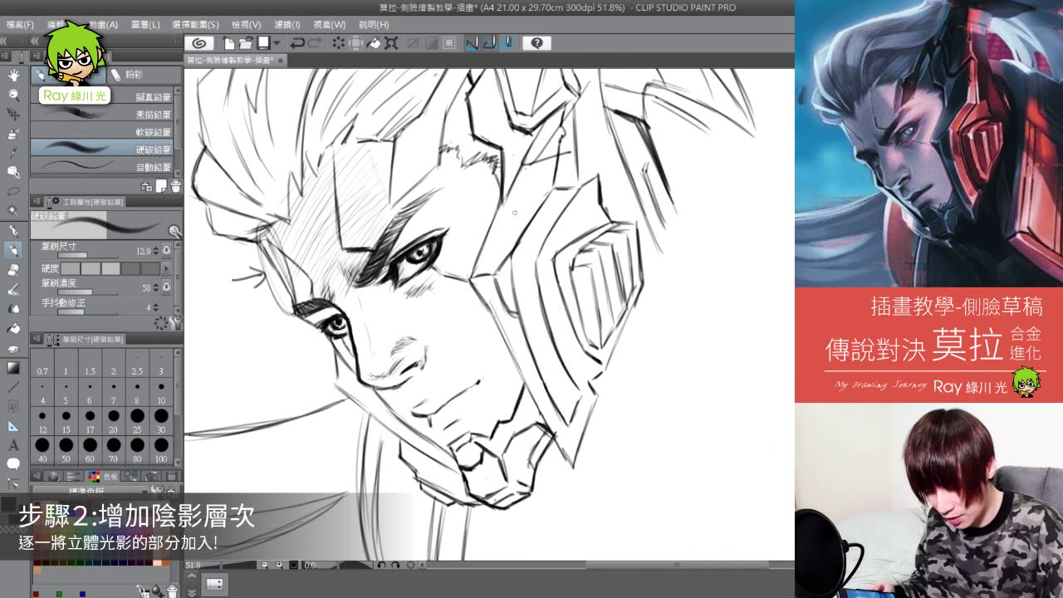
pyautogui.moveTo(465, 212); pyautogui.dragTo(448, 132)
pyautogui.moveTo(498, 166); pyautogui.dragTo(452, 207)
pyautogui.moveTo(539, 116); pyautogui.dragTo(477, 178)
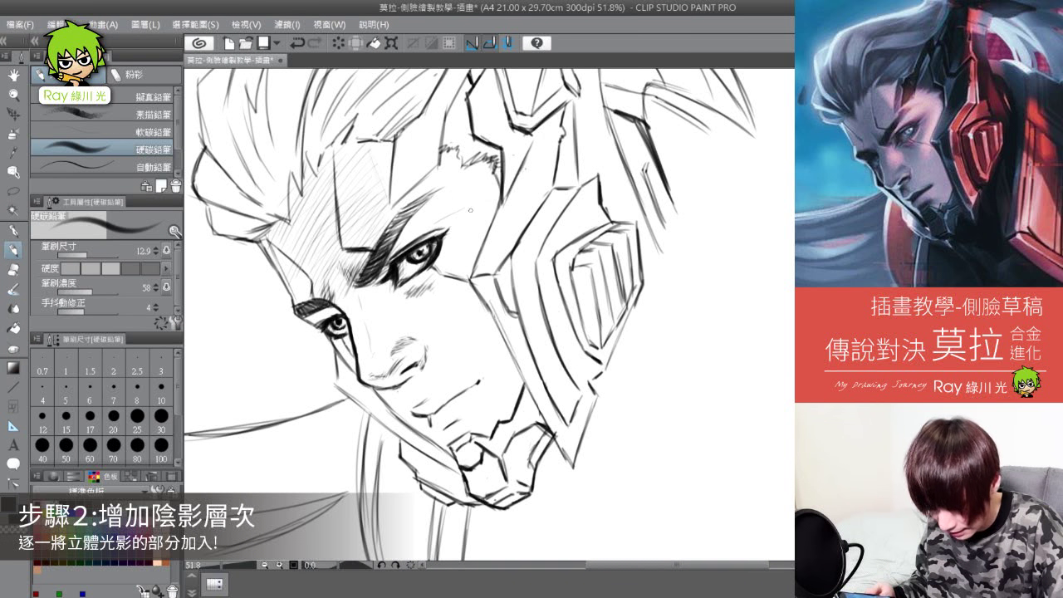
# Step: Sketch trial guide lines and an oval across the near cheek to plan the light, undoing the marks
pyautogui.moveTo(445, 281)
pyautogui.mouseDown()
pyautogui.moveTo(449, 307)
pyautogui.moveTo(472, 286)
pyautogui.moveTo(459, 323)
pyautogui.mouseUp()
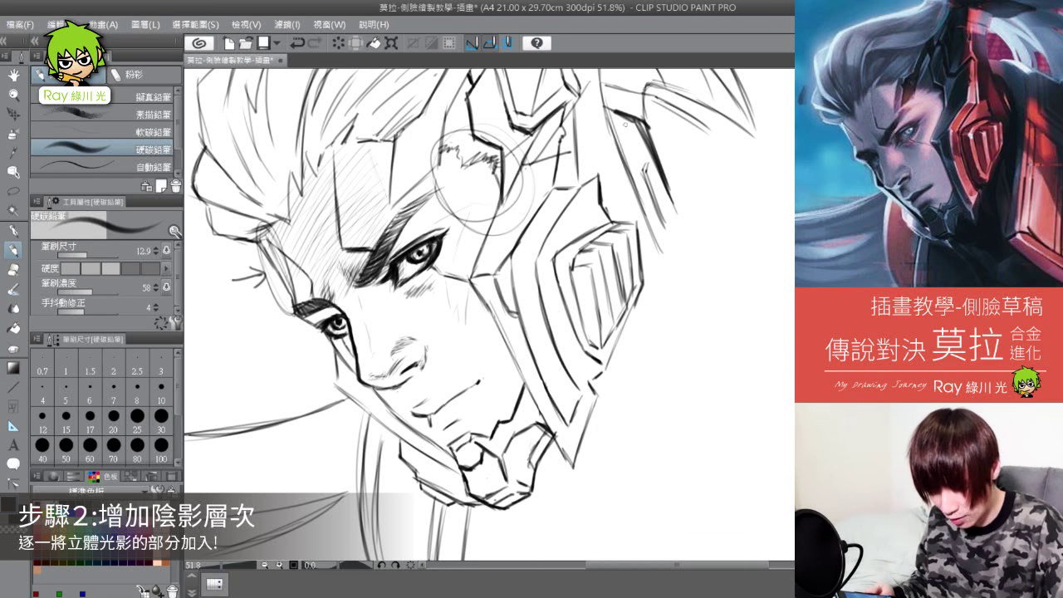
pyautogui.moveTo(664, 113); pyautogui.dragTo(395, 342)
pyautogui.moveTo(462, 317)
pyautogui.mouseDown()
pyautogui.moveTo(435, 331)
pyautogui.moveTo(371, 307)
pyautogui.moveTo(381, 336)
pyautogui.mouseUp()
pyautogui.hotkey('ctrl', 'z')
pyautogui.hotkey('ctrl', 'z')
pyautogui.hotkey('ctrl', 'z')
pyautogui.hotkey('ctrl', 'z')
pyautogui.hotkey('ctrl', 'z')
pyautogui.hotkey('ctrl', 'z')
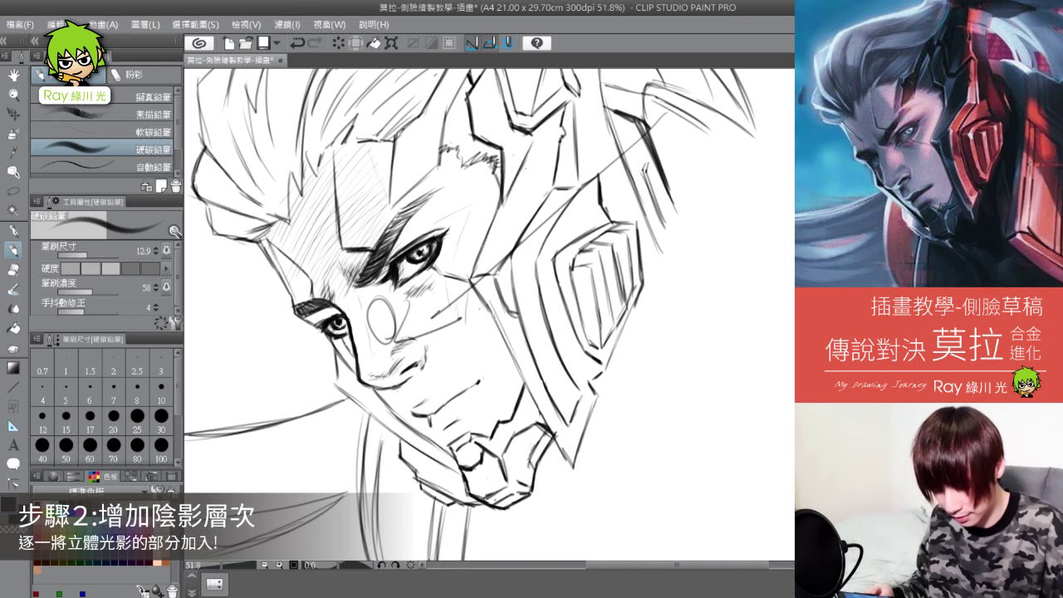
# Step: Hatch around the far brow and eye and down the shadowed side of the nose bridge with hard pencil
pyautogui.moveTo(392, 286); pyautogui.dragTo(410, 336)
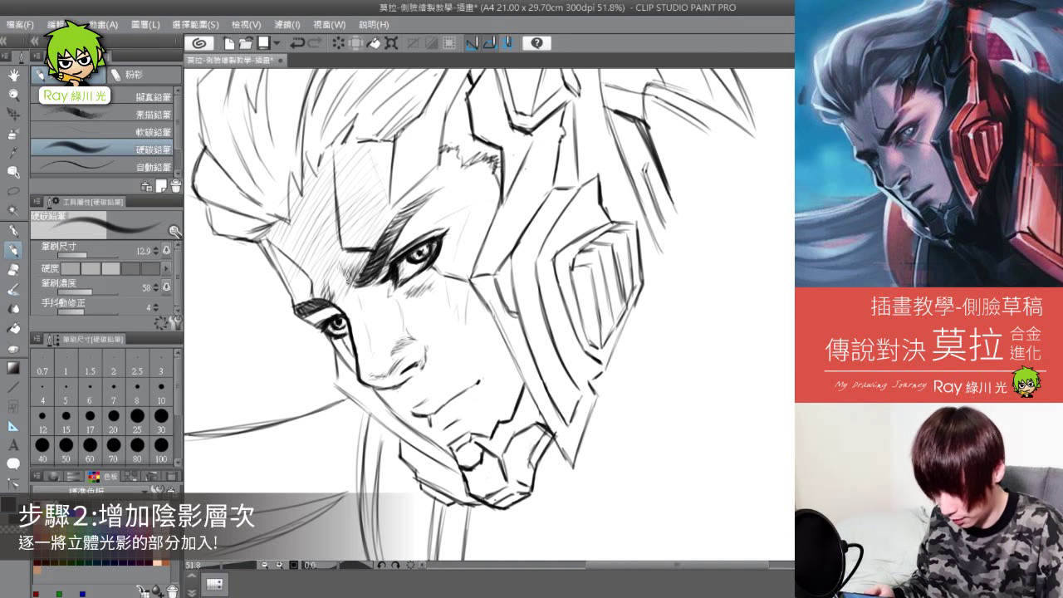
pyautogui.moveTo(297, 299); pyautogui.dragTo(305, 282)
pyautogui.moveTo(300, 302); pyautogui.dragTo(310, 278)
pyautogui.moveTo(310, 323); pyautogui.dragTo(321, 310)
pyautogui.moveTo(316, 322); pyautogui.dragTo(346, 302)
pyautogui.moveTo(329, 317)
pyautogui.mouseDown()
pyautogui.moveTo(344, 307)
pyautogui.moveTo(324, 310)
pyautogui.moveTo(352, 362)
pyautogui.mouseUp()
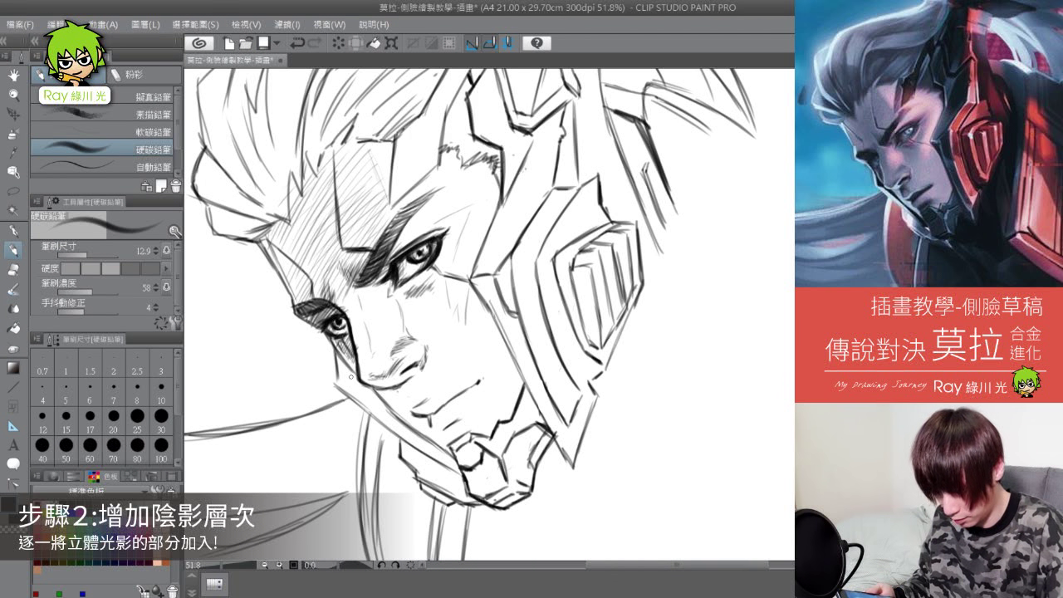
# Step: Touch up the nose bridge with the eraser, then hatch the nose tip and the wing of the near nostril
pyautogui.click(15, 267)
pyautogui.moveTo(343, 306); pyautogui.dragTo(380, 384)
pyautogui.click(17, 249)
pyautogui.moveTo(390, 342)
pyautogui.mouseDown()
pyautogui.moveTo(377, 362)
pyautogui.moveTo(407, 350)
pyautogui.moveTo(369, 382)
pyautogui.mouseUp()
pyautogui.moveTo(426, 334)
pyautogui.mouseDown()
pyautogui.moveTo(388, 367)
pyautogui.moveTo(405, 338)
pyautogui.moveTo(389, 345)
pyautogui.moveTo(398, 329)
pyautogui.moveTo(431, 344)
pyautogui.mouseUp()
# Step: Hatch beside the near eye's inner corner and across the near cheek with light diagonal pencil strokes
pyautogui.press('e')
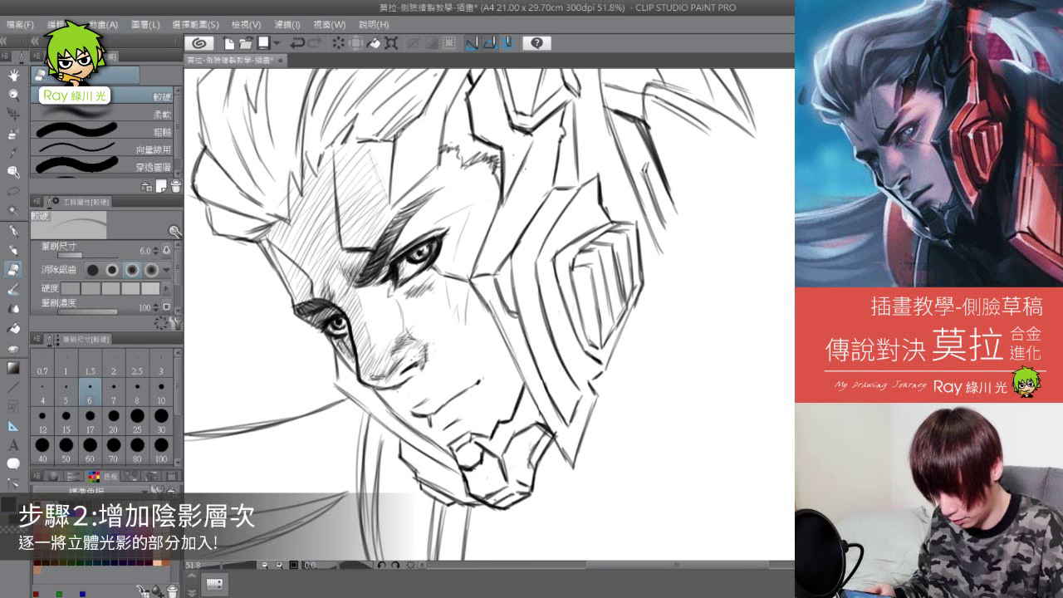
pyautogui.press('p')
pyautogui.moveTo(387, 287); pyautogui.dragTo(406, 302)
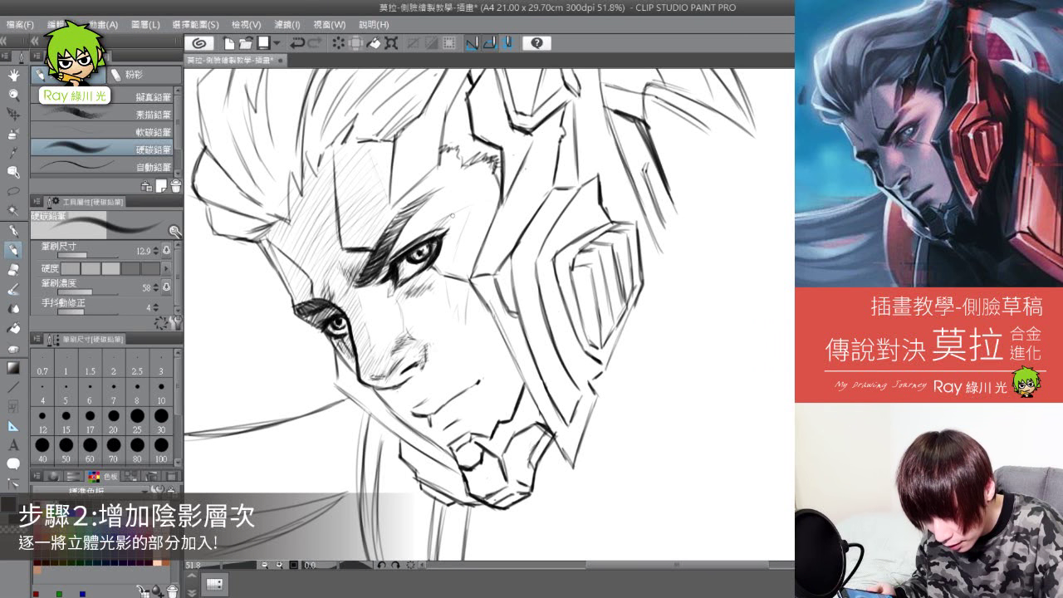
pyautogui.moveTo(457, 220)
pyautogui.mouseDown()
pyautogui.moveTo(442, 279)
pyautogui.moveTo(419, 312)
pyautogui.moveTo(439, 287)
pyautogui.moveTo(429, 361)
pyautogui.mouseUp()
pyautogui.moveTo(484, 307); pyautogui.dragTo(468, 330)
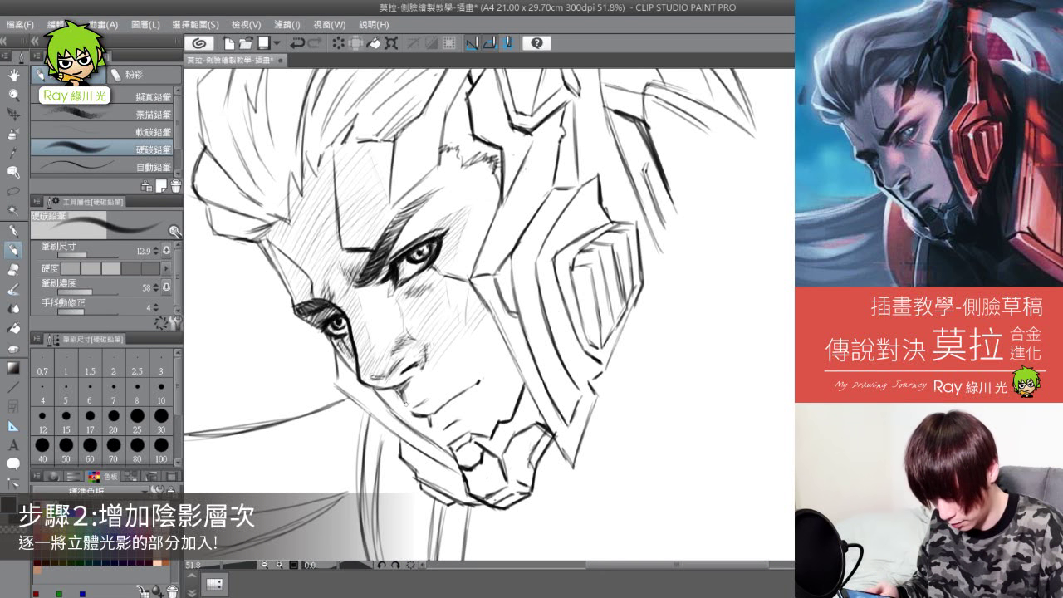
# Step: Darken the shadow directly below the nose and fill the upper lip with dense hatching
pyautogui.moveTo(412, 378); pyautogui.dragTo(413, 394)
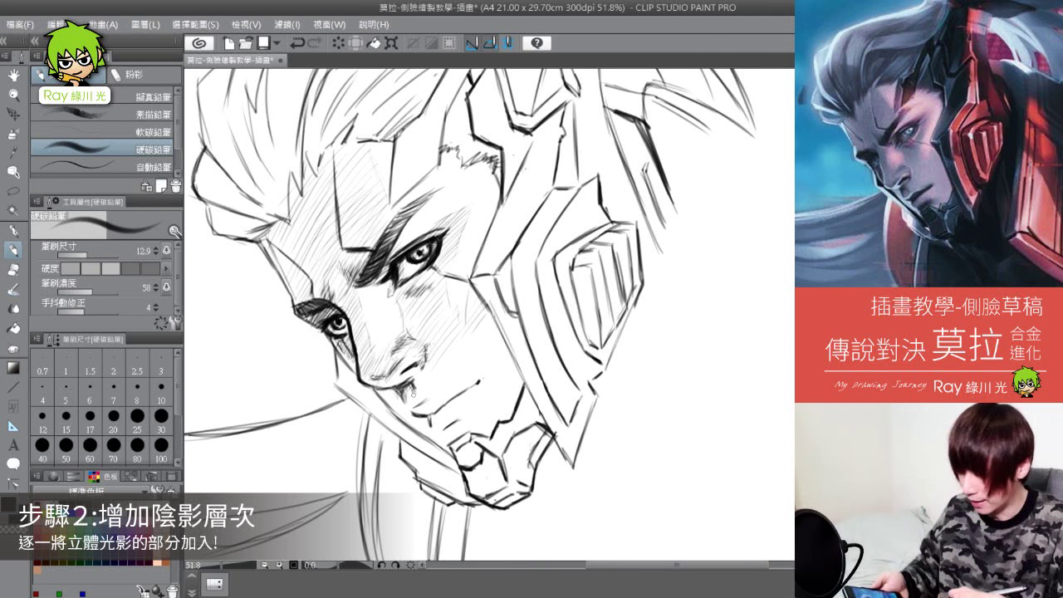
pyautogui.moveTo(415, 383)
pyautogui.mouseDown()
pyautogui.moveTo(403, 397)
pyautogui.moveTo(420, 402)
pyautogui.moveTo(402, 398)
pyautogui.mouseUp()
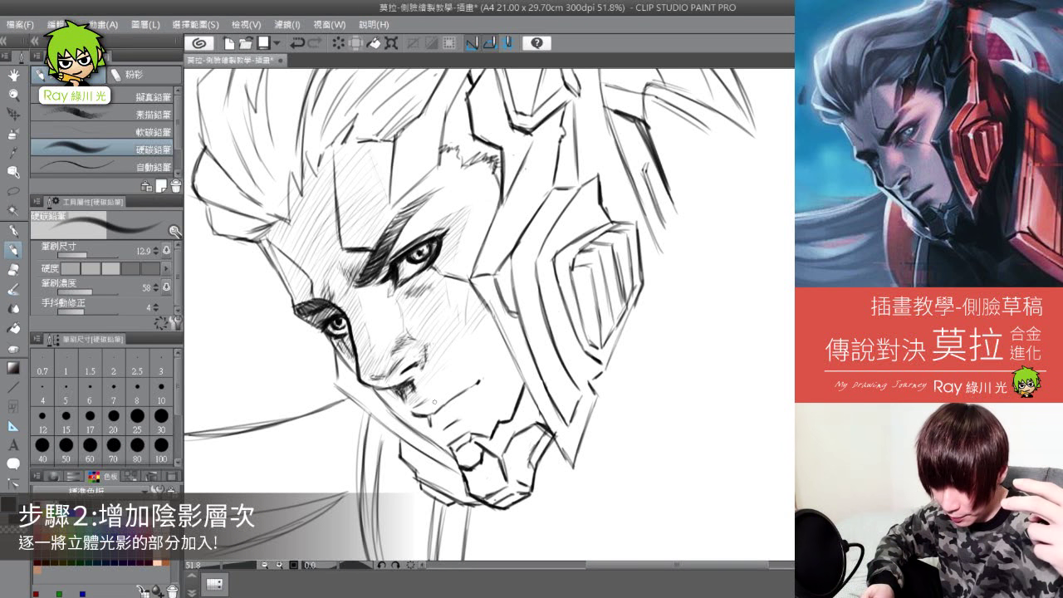
pyautogui.moveTo(426, 414); pyautogui.dragTo(456, 388)
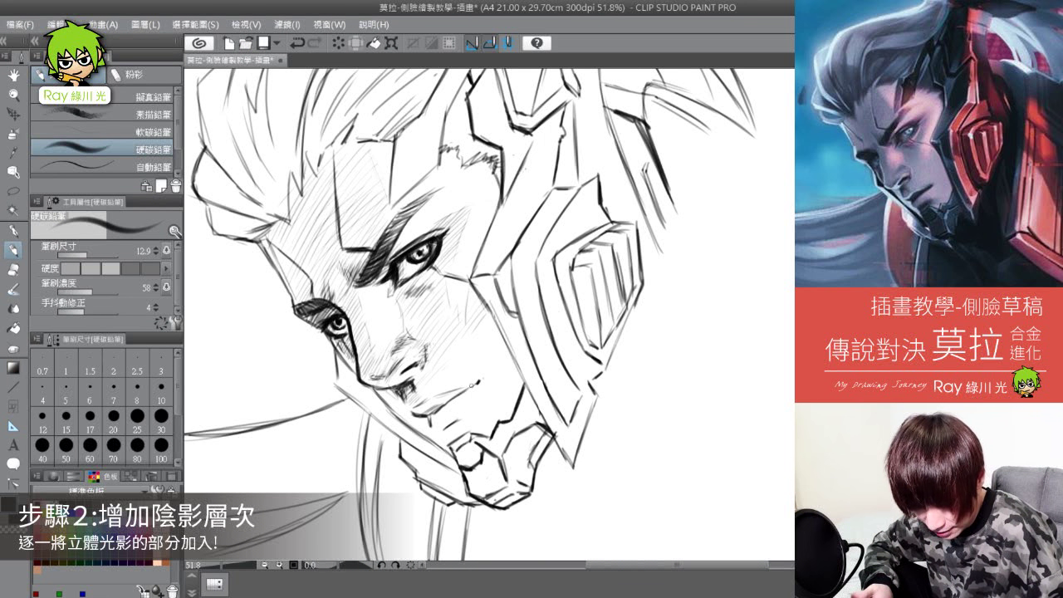
pyautogui.moveTo(415, 405)
pyautogui.mouseDown()
pyautogui.moveTo(465, 390)
pyautogui.moveTo(413, 414)
pyautogui.mouseUp()
pyautogui.press('e')
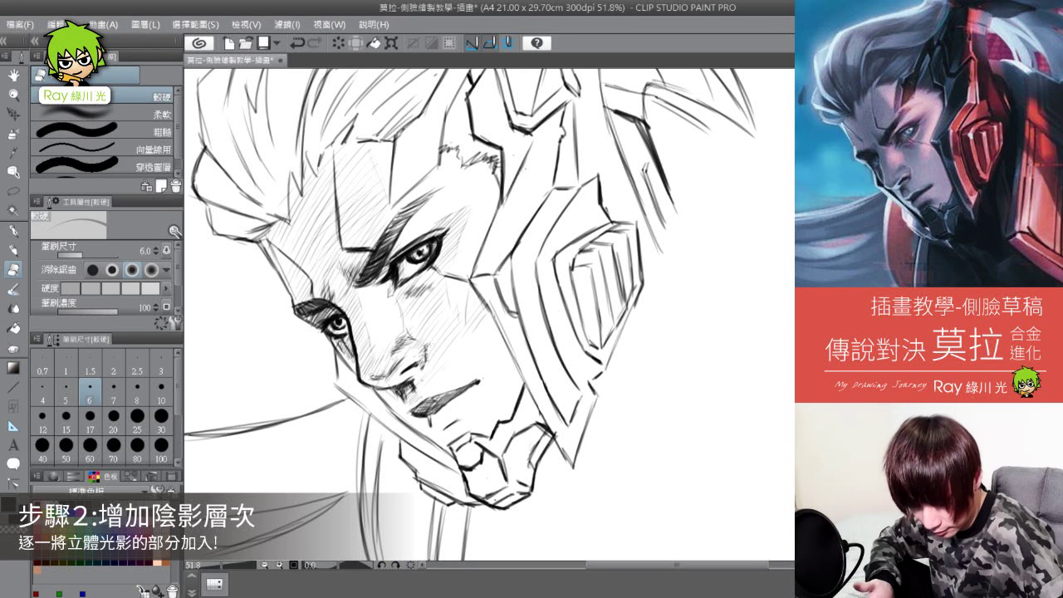
# Step: Shade the lower lip and the hollow beneath it with dark pencil strokes down to the chin guard
pyautogui.press('p')
pyautogui.moveTo(446, 428)
pyautogui.mouseDown()
pyautogui.moveTo(471, 415)
pyautogui.moveTo(462, 422)
pyautogui.moveTo(469, 430)
pyautogui.moveTo(486, 411)
pyautogui.mouseUp()
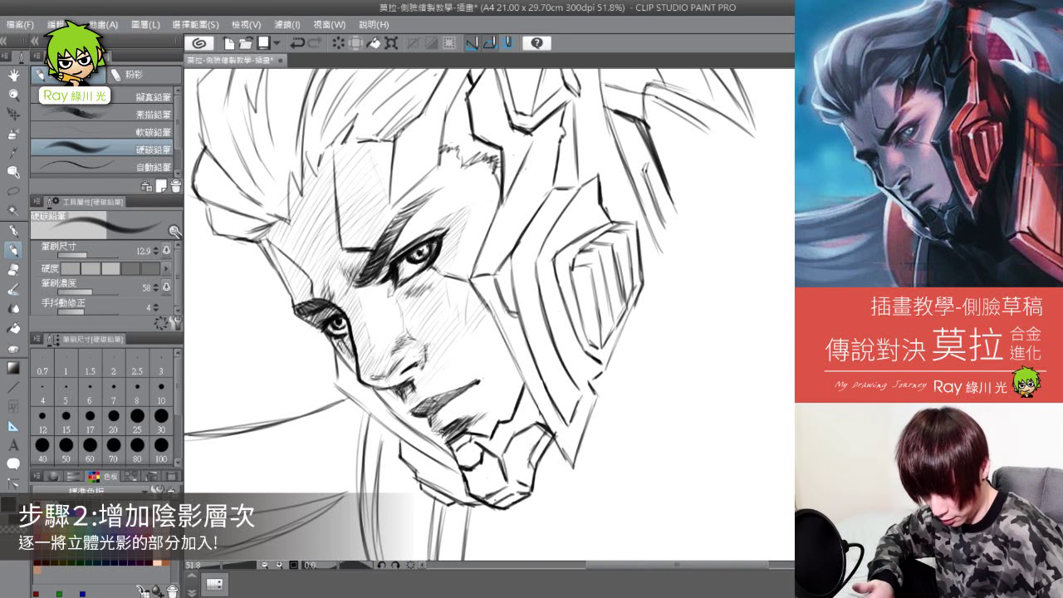
pyautogui.moveTo(440, 443); pyautogui.dragTo(462, 420)
pyautogui.moveTo(443, 448); pyautogui.dragTo(449, 438)
pyautogui.click(13, 269)
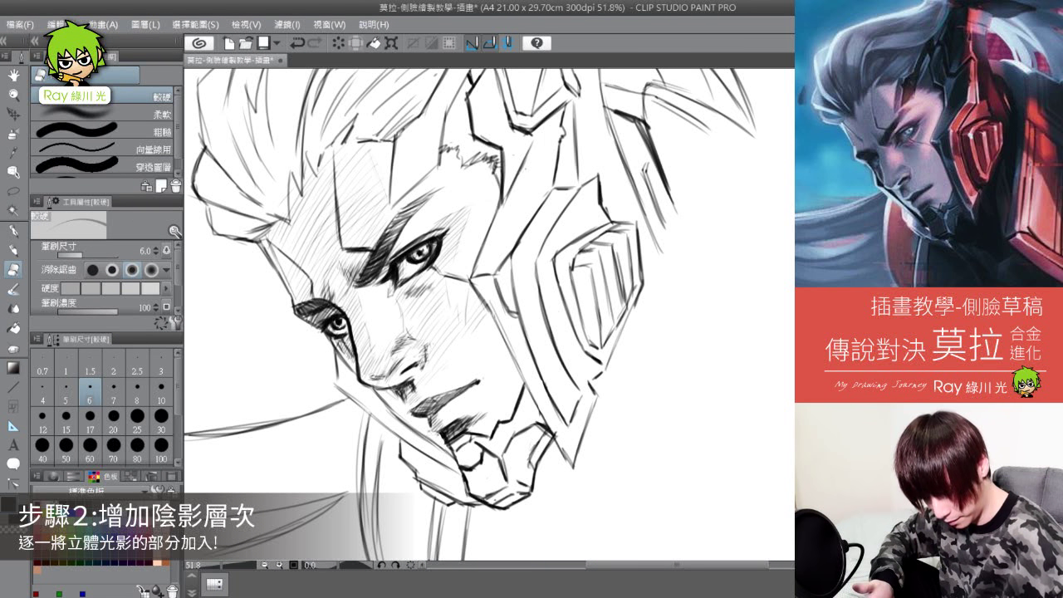
pyautogui.click(13, 249)
pyautogui.moveTo(441, 417); pyautogui.dragTo(432, 434)
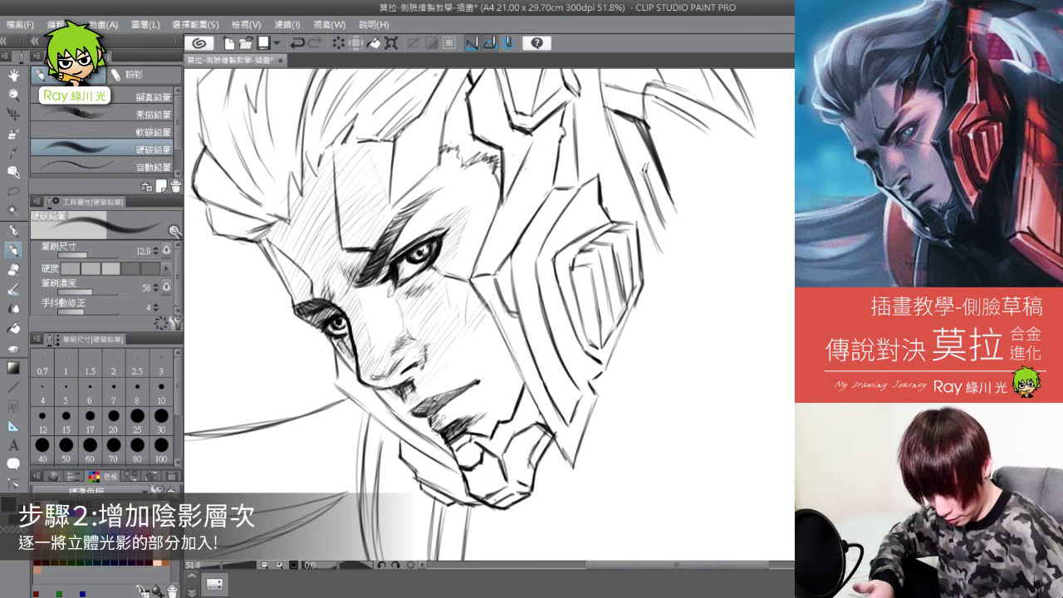
# Step: Hatch the skin around the nostril and mouth and extend the shading over the lower cheek to the jaw
pyautogui.moveTo(417, 387); pyautogui.dragTo(405, 400)
pyautogui.moveTo(429, 361)
pyautogui.mouseDown()
pyautogui.moveTo(410, 388)
pyautogui.moveTo(420, 387)
pyautogui.mouseUp()
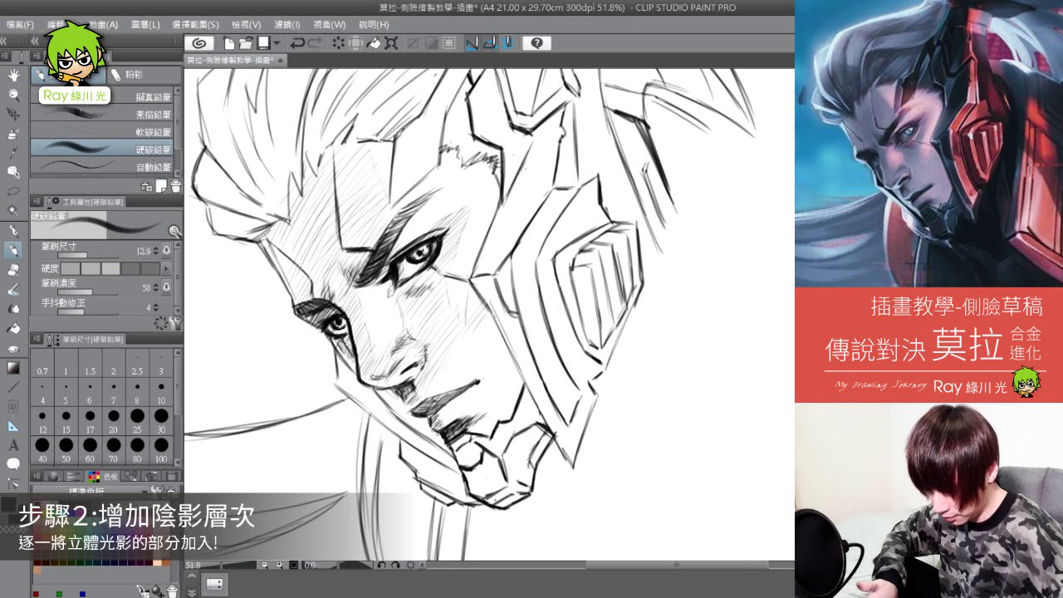
pyautogui.moveTo(447, 374); pyautogui.dragTo(420, 405)
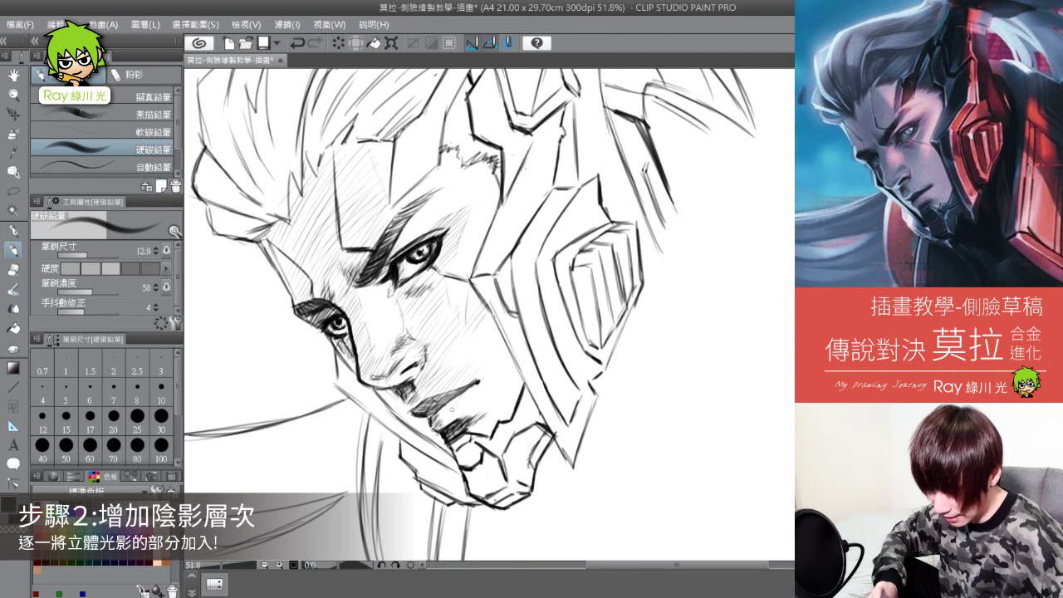
pyautogui.moveTo(453, 403)
pyautogui.mouseDown()
pyautogui.moveTo(439, 432)
pyautogui.moveTo(490, 418)
pyautogui.mouseUp()
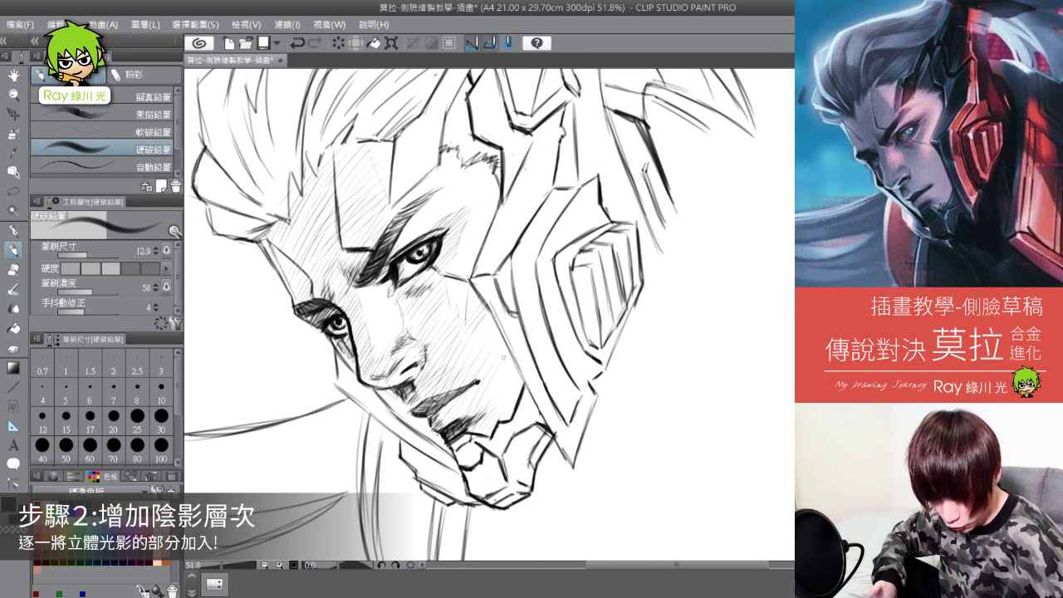
pyautogui.moveTo(498, 357)
pyautogui.mouseDown()
pyautogui.moveTo(462, 417)
pyautogui.moveTo(485, 407)
pyautogui.mouseUp()
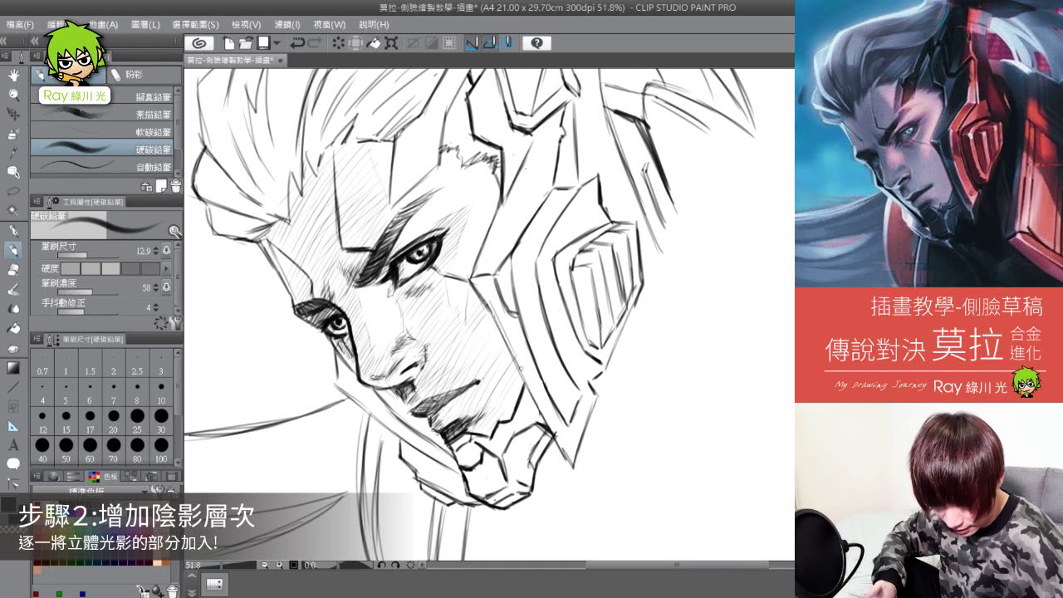
pyautogui.click(16, 270)
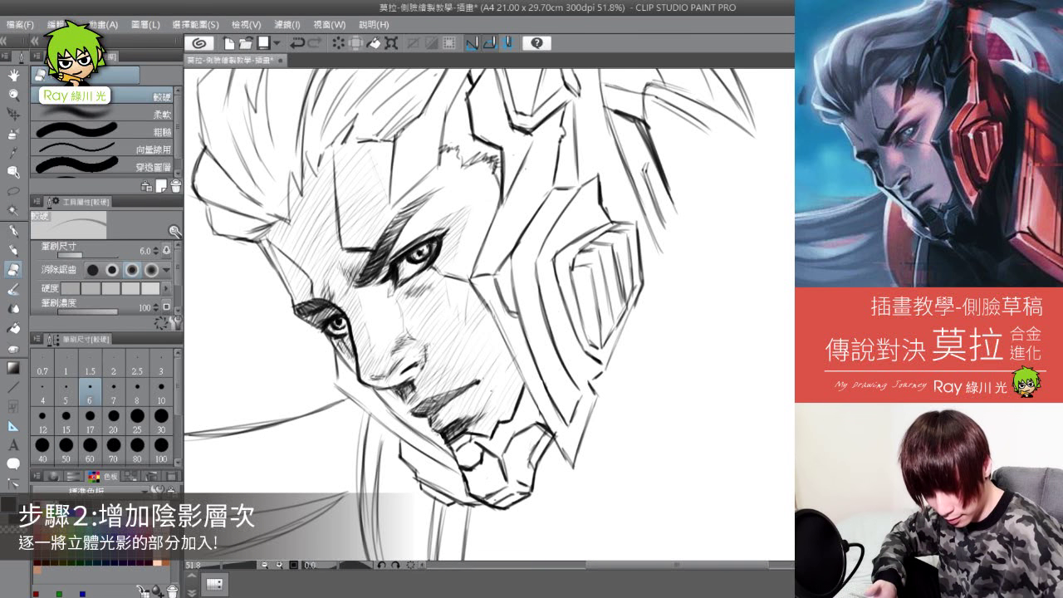
pyautogui.press('p')
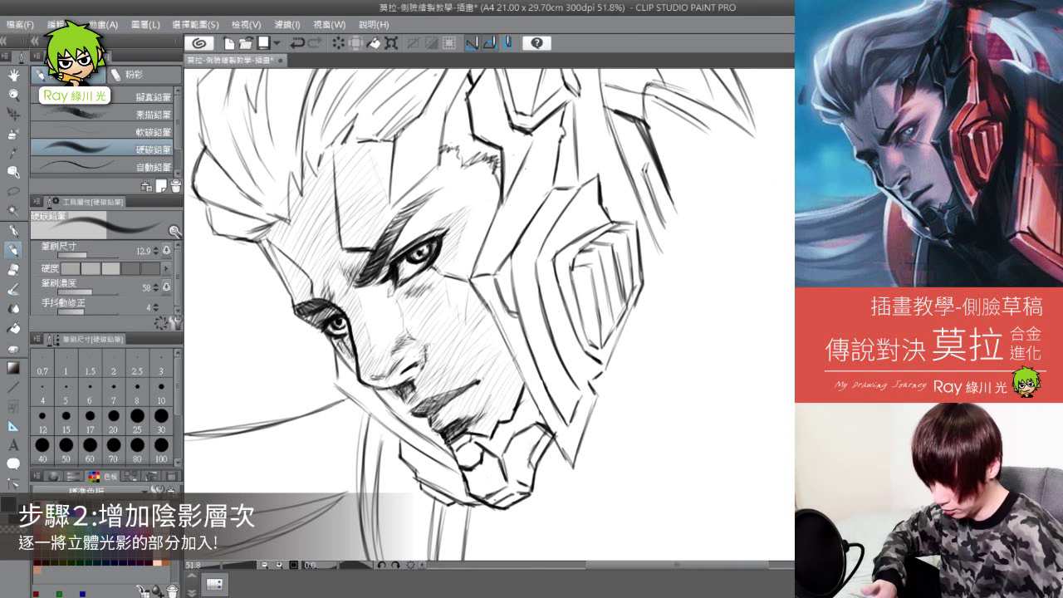
# Step: Add a second layer of diagonal hatching to the far temple below the hairline
pyautogui.click(15, 271)
pyautogui.click(13, 250)
pyautogui.moveTo(293, 223); pyautogui.dragTo(273, 254)
pyautogui.moveTo(295, 235); pyautogui.dragTo(276, 265)
pyautogui.moveTo(310, 223); pyautogui.dragTo(285, 263)
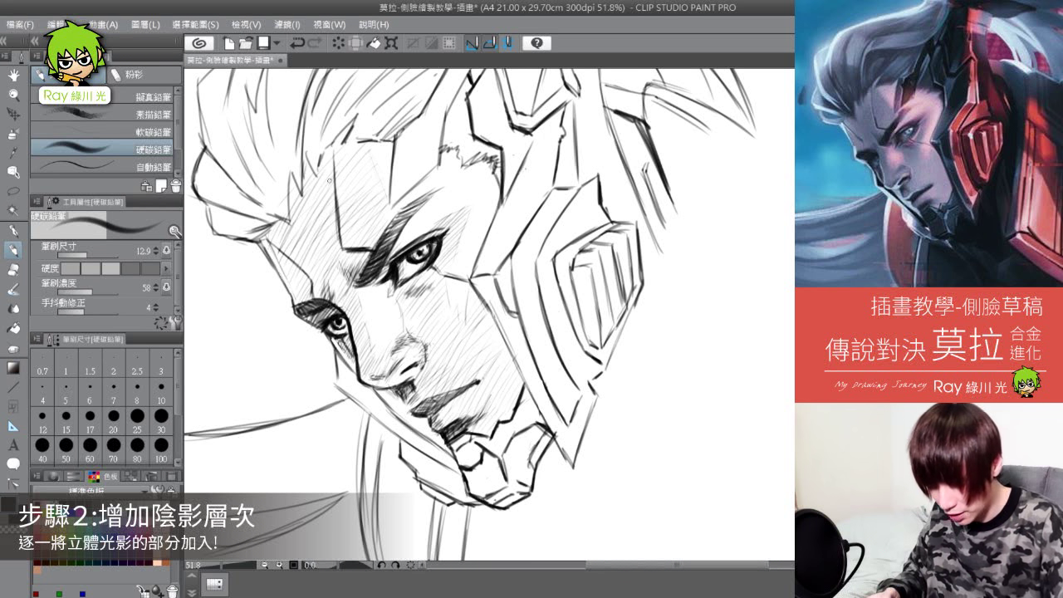
# Step: Deepen the hatching between the brows and on the forehead on both sides of its vertical marking
pyautogui.moveTo(340, 253); pyautogui.dragTo(323, 294)
pyautogui.moveTo(360, 244); pyautogui.dragTo(347, 283)
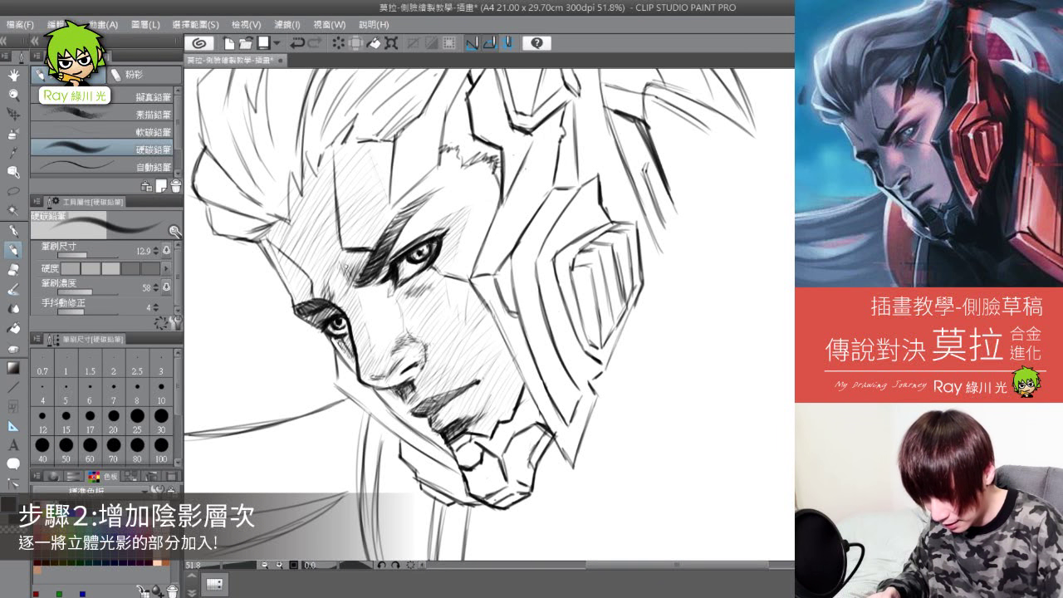
pyautogui.moveTo(323, 194)
pyautogui.mouseDown()
pyautogui.moveTo(301, 260)
pyautogui.moveTo(323, 201)
pyautogui.moveTo(317, 248)
pyautogui.moveTo(338, 205)
pyautogui.moveTo(314, 267)
pyautogui.mouseUp()
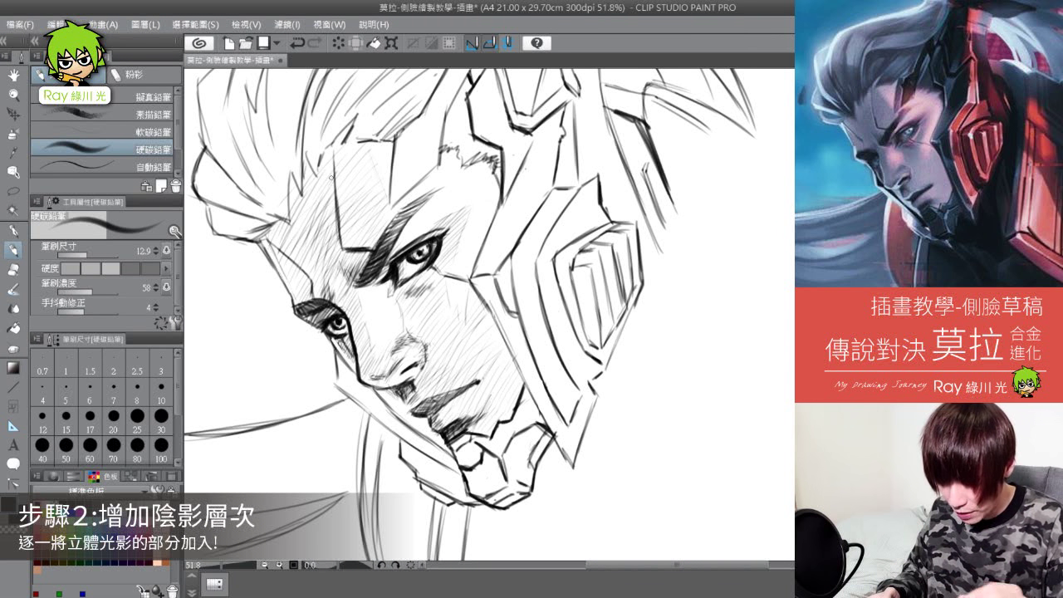
pyautogui.moveTo(312, 202)
pyautogui.mouseDown()
pyautogui.moveTo(313, 232)
pyautogui.moveTo(319, 224)
pyautogui.moveTo(300, 240)
pyautogui.moveTo(310, 199)
pyautogui.moveTo(285, 247)
pyautogui.moveTo(300, 219)
pyautogui.mouseUp()
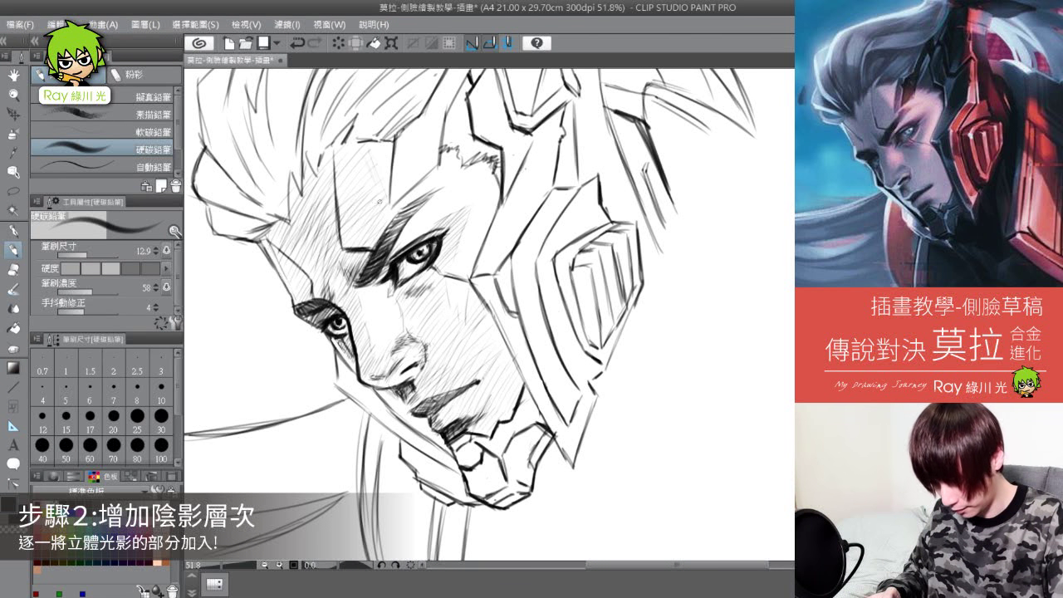
pyautogui.moveTo(358, 175)
pyautogui.mouseDown()
pyautogui.moveTo(375, 156)
pyautogui.moveTo(378, 173)
pyautogui.moveTo(364, 133)
pyautogui.moveTo(356, 162)
pyautogui.mouseUp()
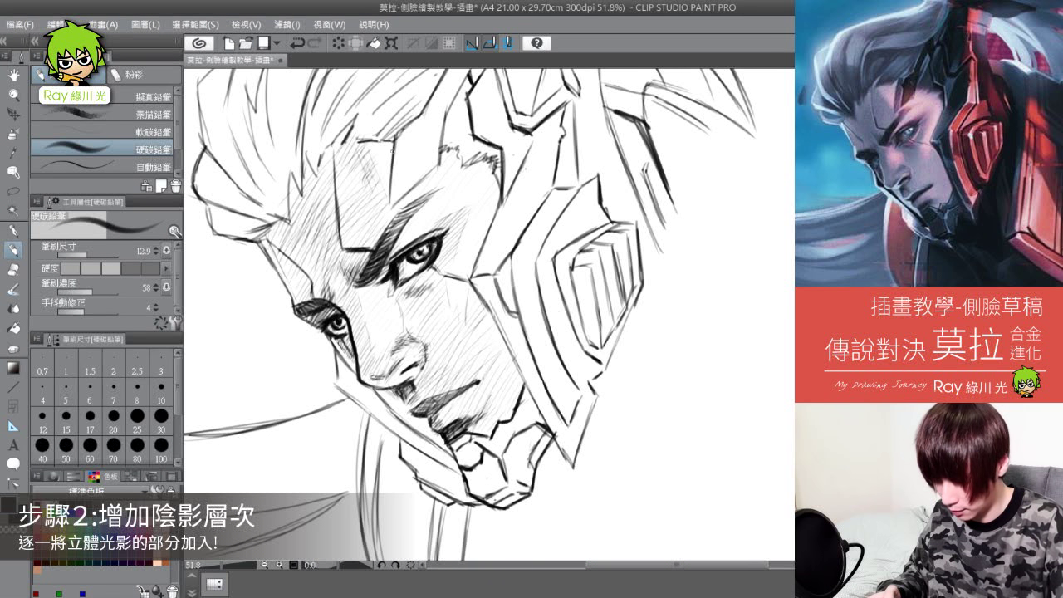
# Step: Reinforce the far jaw guard's outline, fill its inner band dark, and hatch the side of the chin guard
pyautogui.moveTo(376, 390); pyautogui.dragTo(454, 456)
pyautogui.moveTo(341, 358)
pyautogui.mouseDown()
pyautogui.moveTo(358, 378)
pyautogui.moveTo(337, 387)
pyautogui.moveTo(479, 492)
pyautogui.mouseUp()
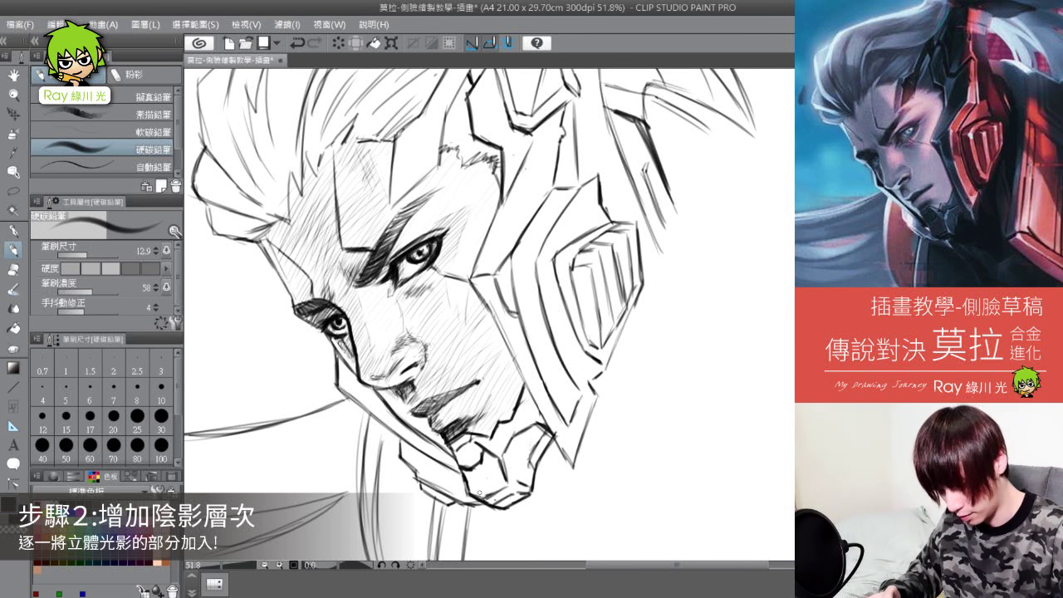
pyautogui.moveTo(337, 351); pyautogui.dragTo(337, 366)
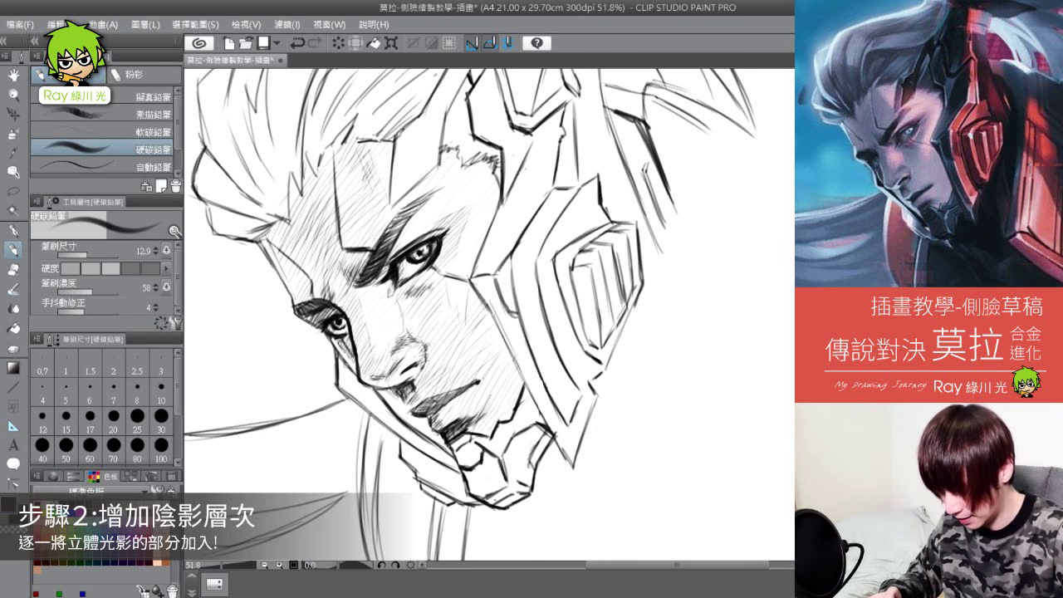
pyautogui.moveTo(343, 362)
pyautogui.mouseDown()
pyautogui.moveTo(432, 456)
pyautogui.moveTo(344, 368)
pyautogui.moveTo(379, 409)
pyautogui.moveTo(458, 472)
pyautogui.mouseUp()
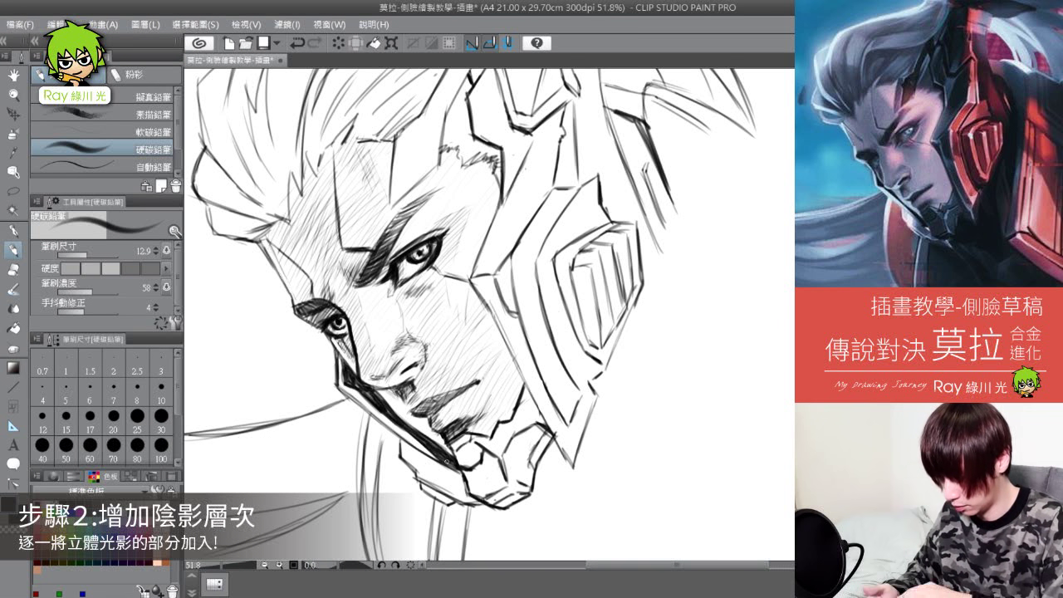
pyautogui.moveTo(430, 471)
pyautogui.mouseDown()
pyautogui.moveTo(462, 480)
pyautogui.moveTo(476, 506)
pyautogui.moveTo(456, 506)
pyautogui.mouseUp()
pyautogui.moveTo(432, 477); pyautogui.dragTo(445, 485)
# Step: Cross-hatch the neck area between the curved collar edge and the vertical strip below the chin guard
pyautogui.press('h')
pyautogui.moveTo(570, 425)
pyautogui.mouseDown()
pyautogui.moveTo(629, 283)
pyautogui.moveTo(643, 292)
pyautogui.mouseUp()
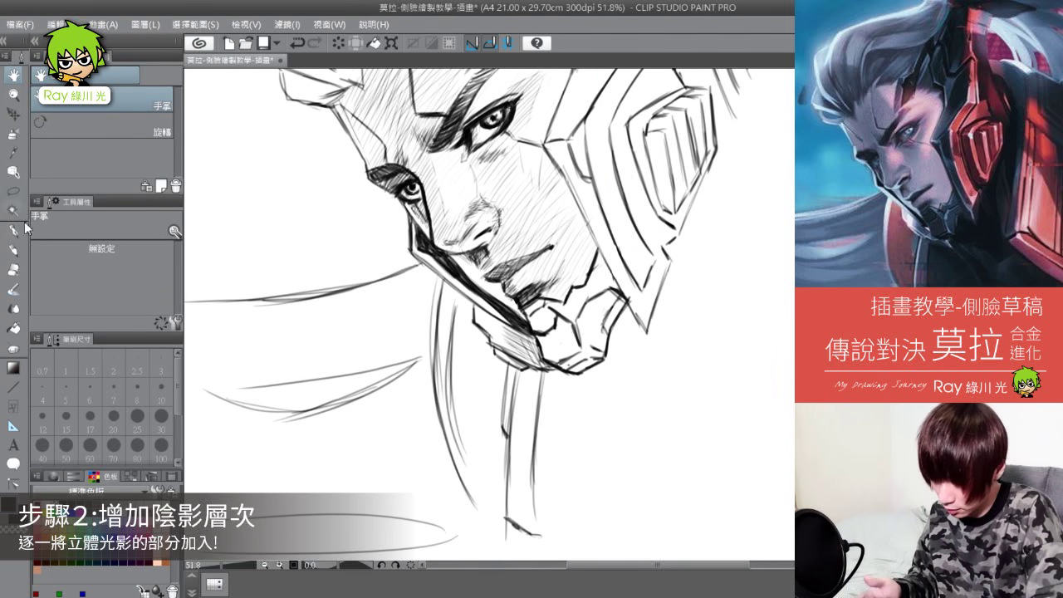
pyautogui.click(18, 250)
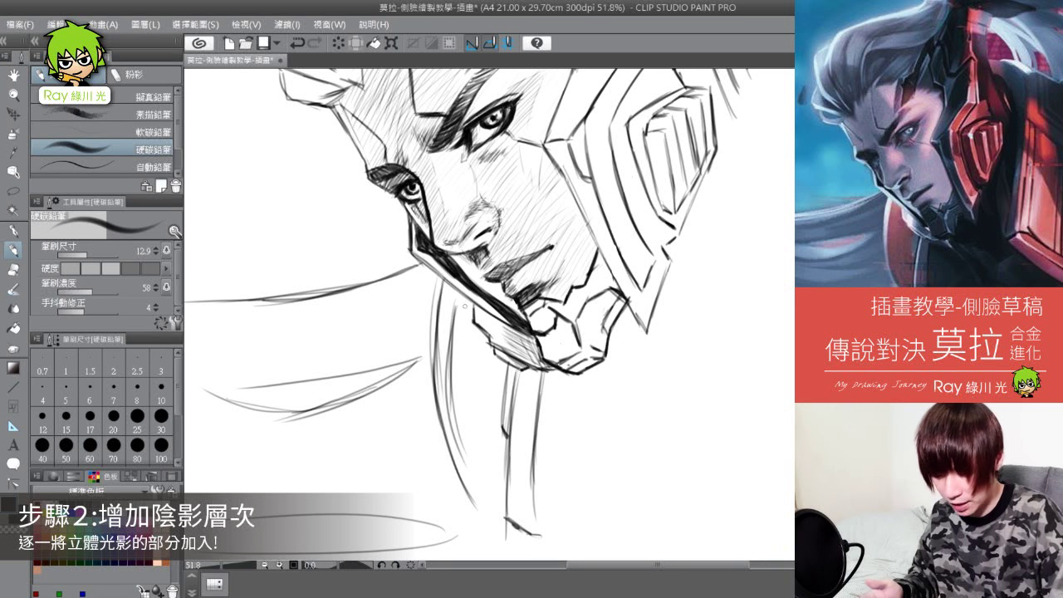
pyautogui.moveTo(453, 301)
pyautogui.mouseDown()
pyautogui.moveTo(470, 315)
pyautogui.moveTo(473, 345)
pyautogui.moveTo(458, 389)
pyautogui.mouseUp()
pyautogui.moveTo(498, 357)
pyautogui.mouseDown()
pyautogui.moveTo(459, 432)
pyautogui.moveTo(462, 490)
pyautogui.moveTo(481, 510)
pyautogui.moveTo(467, 409)
pyautogui.mouseUp()
pyautogui.moveTo(479, 330); pyautogui.dragTo(454, 442)
pyautogui.moveTo(501, 413)
pyautogui.mouseDown()
pyautogui.moveTo(478, 523)
pyautogui.moveTo(455, 500)
pyautogui.mouseUp()
pyautogui.moveTo(520, 367)
pyautogui.mouseDown()
pyautogui.moveTo(509, 429)
pyautogui.moveTo(503, 410)
pyautogui.mouseUp()
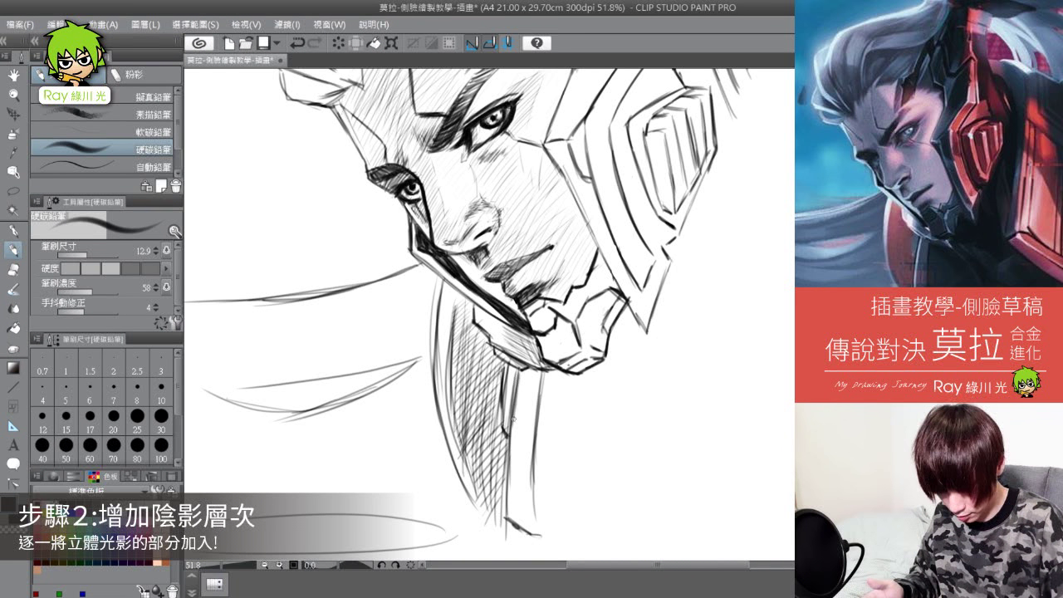
# Step: Hatch the vertical neck strip and cross-hatch the dark area on its near side below the chin guard
pyautogui.moveTo(531, 369); pyautogui.dragTo(518, 483)
pyautogui.moveTo(537, 393); pyautogui.dragTo(521, 483)
pyautogui.moveTo(513, 427); pyautogui.dragTo(503, 525)
pyautogui.moveTo(531, 470)
pyautogui.mouseDown()
pyautogui.moveTo(526, 518)
pyautogui.moveTo(540, 532)
pyautogui.mouseUp()
pyautogui.moveTo(575, 370); pyautogui.dragTo(548, 404)
pyautogui.moveTo(606, 375); pyautogui.dragTo(538, 440)
pyautogui.moveTo(551, 382); pyautogui.dragTo(535, 523)
pyautogui.moveTo(576, 378)
pyautogui.mouseDown()
pyautogui.moveTo(555, 501)
pyautogui.moveTo(571, 500)
pyautogui.mouseUp()
pyautogui.moveTo(598, 382); pyautogui.dragTo(541, 422)
pyautogui.moveTo(606, 407); pyautogui.dragTo(534, 470)
pyautogui.moveTo(603, 457)
pyautogui.mouseDown()
pyautogui.moveTo(539, 513)
pyautogui.moveTo(555, 527)
pyautogui.mouseUp()
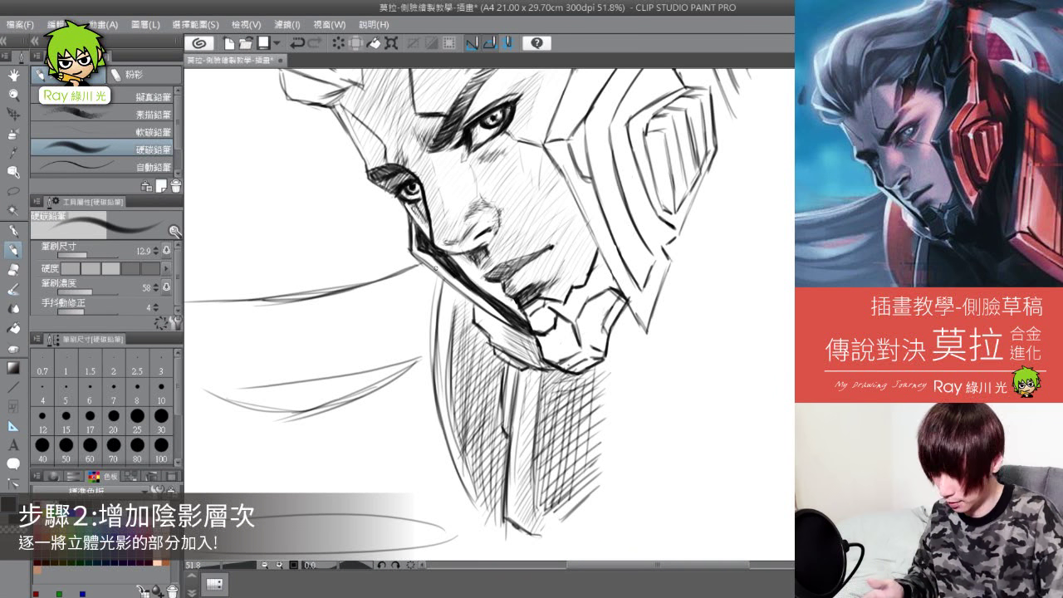
# Step: Reinforce the long outer curve of the collar from the jaw guard down to its lower tip
pyautogui.moveTo(442, 279)
pyautogui.mouseDown()
pyautogui.moveTo(430, 362)
pyautogui.moveTo(453, 464)
pyautogui.mouseUp()
pyautogui.moveTo(437, 385); pyautogui.dragTo(487, 528)
pyautogui.moveTo(455, 466); pyautogui.dragTo(490, 536)
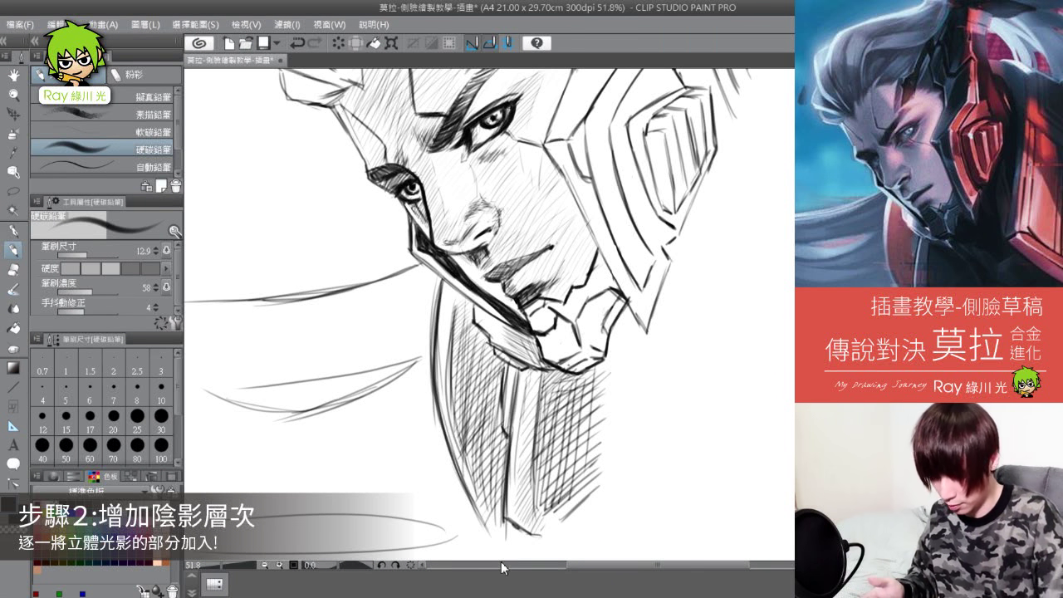
# Step: Hatch the upper band of the flowing shape behind the neck and strengthen its long upper contour
pyautogui.click(16, 75)
pyautogui.moveTo(528, 415)
pyautogui.mouseDown()
pyautogui.moveTo(689, 361)
pyautogui.moveTo(684, 382)
pyautogui.moveTo(631, 341)
pyautogui.mouseUp()
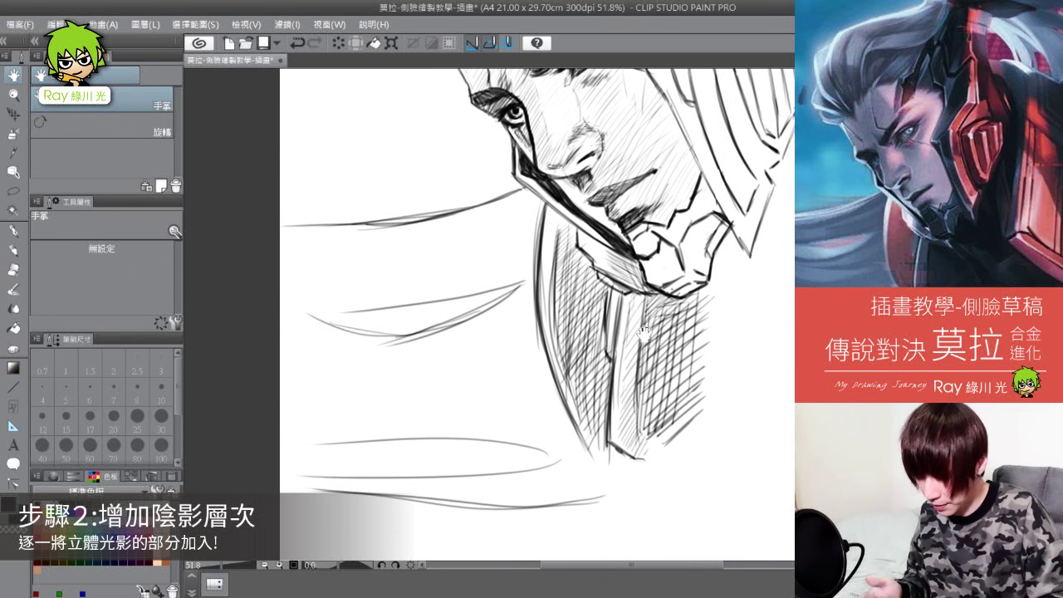
pyautogui.click(13, 249)
pyautogui.moveTo(484, 220); pyautogui.dragTo(459, 226)
pyautogui.moveTo(536, 191); pyautogui.dragTo(488, 215)
pyautogui.moveTo(536, 191)
pyautogui.mouseDown()
pyautogui.moveTo(508, 217)
pyautogui.moveTo(495, 274)
pyautogui.mouseUp()
pyautogui.moveTo(547, 240)
pyautogui.mouseDown()
pyautogui.moveTo(503, 285)
pyautogui.moveTo(481, 346)
pyautogui.mouseUp()
pyautogui.moveTo(528, 289); pyautogui.dragTo(455, 332)
pyautogui.moveTo(480, 227); pyautogui.dragTo(352, 245)
pyautogui.moveTo(434, 232); pyautogui.dragTo(382, 255)
pyautogui.moveTo(507, 213)
pyautogui.mouseDown()
pyautogui.moveTo(418, 247)
pyautogui.moveTo(281, 232)
pyautogui.mouseUp()
# Step: Lighten the flowing shape's upper edge with long strokes of the size 6 eraser
pyautogui.click(13, 270)
pyautogui.moveTo(424, 213); pyautogui.dragTo(388, 218)
pyautogui.moveTo(465, 206); pyautogui.dragTo(323, 227)
pyautogui.moveTo(447, 210); pyautogui.dragTo(335, 229)
# Step: Redraw the curved fold lines in the middle of the flowing shape with darker pencil strokes
pyautogui.press('p')
pyautogui.moveTo(374, 309); pyautogui.dragTo(301, 316)
pyautogui.moveTo(518, 290); pyautogui.dragTo(466, 318)
pyautogui.moveTo(336, 340); pyautogui.dragTo(451, 318)
pyautogui.moveTo(313, 315); pyautogui.dragTo(509, 297)
pyautogui.moveTo(323, 344); pyautogui.dragTo(511, 297)
# Step: Hatch the band between the flowing shape's upper contour and its middle fold with long diagonal strokes
pyautogui.moveTo(341, 274)
pyautogui.mouseDown()
pyautogui.moveTo(281, 336)
pyautogui.moveTo(303, 341)
pyautogui.mouseUp()
pyautogui.moveTo(394, 258); pyautogui.dragTo(327, 332)
pyautogui.moveTo(456, 240); pyautogui.dragTo(399, 300)
pyautogui.moveTo(530, 235); pyautogui.dragTo(464, 291)
pyautogui.moveTo(341, 242); pyautogui.dragTo(298, 311)
# Step: Add lower fold lines beneath the middle fold of the flowing shape and hatch the gap between them
pyautogui.moveTo(475, 384); pyautogui.dragTo(312, 396)
pyautogui.moveTo(544, 370)
pyautogui.mouseDown()
pyautogui.moveTo(322, 402)
pyautogui.moveTo(450, 365)
pyautogui.mouseUp()
pyautogui.moveTo(493, 339); pyautogui.dragTo(353, 371)
pyautogui.moveTo(533, 321); pyautogui.dragTo(413, 378)
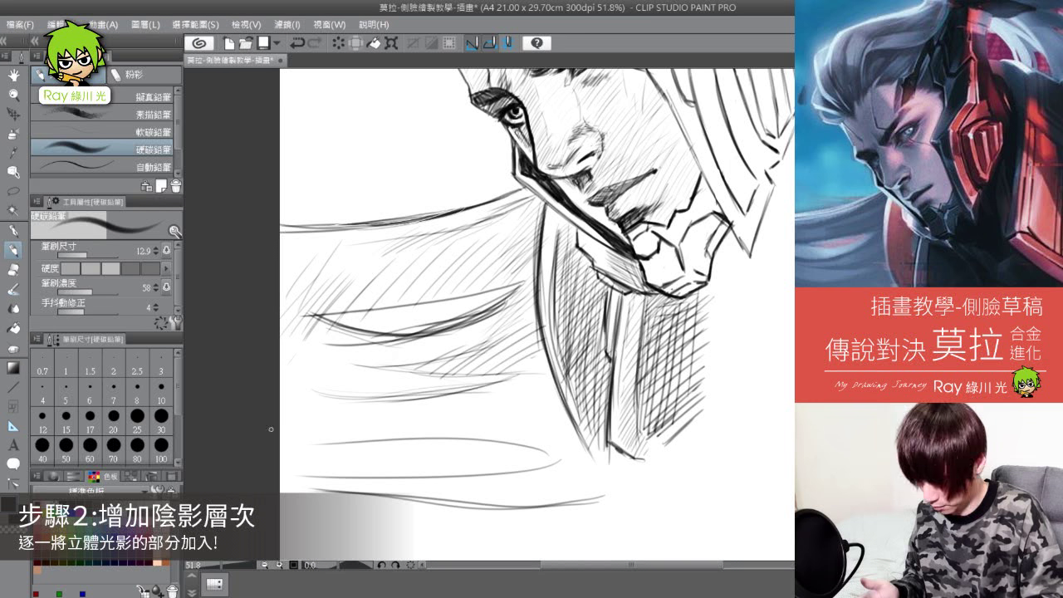
# Step: Hatch the lower part of the flowing shape down to its bottom edge beside the collar tip
pyautogui.moveTo(532, 363); pyautogui.dragTo(287, 461)
pyautogui.moveTo(562, 380); pyautogui.dragTo(440, 433)
pyautogui.moveTo(591, 438); pyautogui.dragTo(541, 465)
pyautogui.moveTo(304, 475); pyautogui.dragTo(406, 483)
pyautogui.moveTo(472, 468); pyautogui.dragTo(407, 502)
pyautogui.moveTo(571, 463); pyautogui.dragTo(488, 506)
pyautogui.moveTo(611, 458); pyautogui.dragTo(525, 507)
pyautogui.moveTo(548, 464); pyautogui.dragTo(478, 475)
pyautogui.moveTo(588, 448); pyautogui.dragTo(566, 463)
# Step: Lighten the pencil strokes along the flowing shape's middle fold with the size 6 eraser
pyautogui.hotkey('ctrl', 'space')
pyautogui.moveTo(618, 370); pyautogui.dragTo(612, 365)
pyautogui.press('space')
pyautogui.moveTo(610, 366)
pyautogui.mouseDown()
pyautogui.moveTo(375, 415)
pyautogui.moveTo(484, 473)
pyautogui.mouseUp()
pyautogui.press('e')
pyautogui.moveTo(330, 446); pyautogui.dragTo(400, 429)
pyautogui.moveTo(403, 425); pyautogui.dragTo(345, 446)
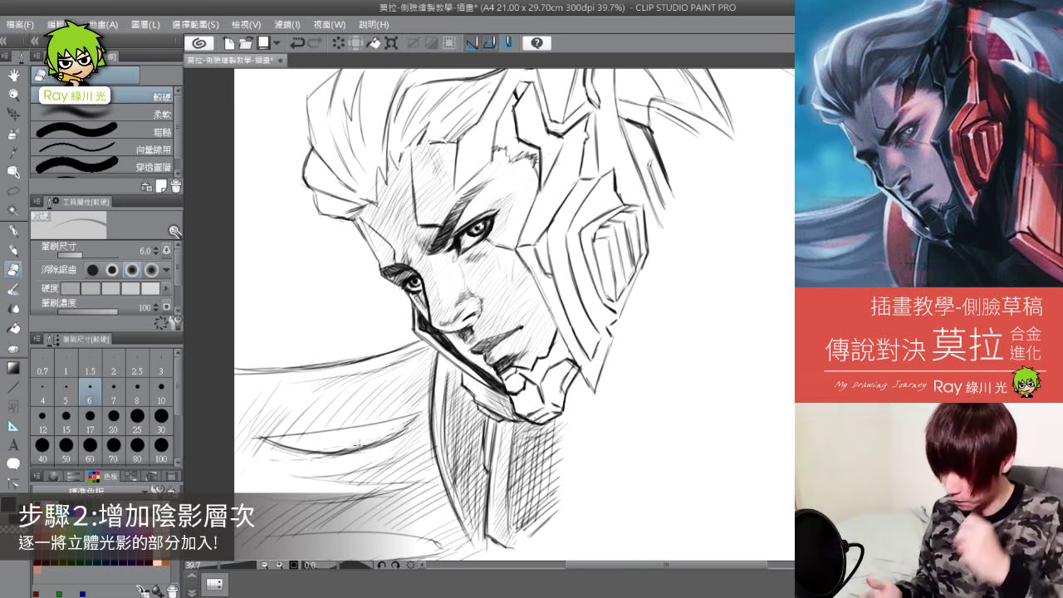
pyautogui.press('space')
pyautogui.moveTo(621, 293)
pyautogui.mouseDown()
pyautogui.moveTo(541, 401)
pyautogui.moveTo(565, 410)
pyautogui.moveTo(536, 437)
pyautogui.mouseUp()
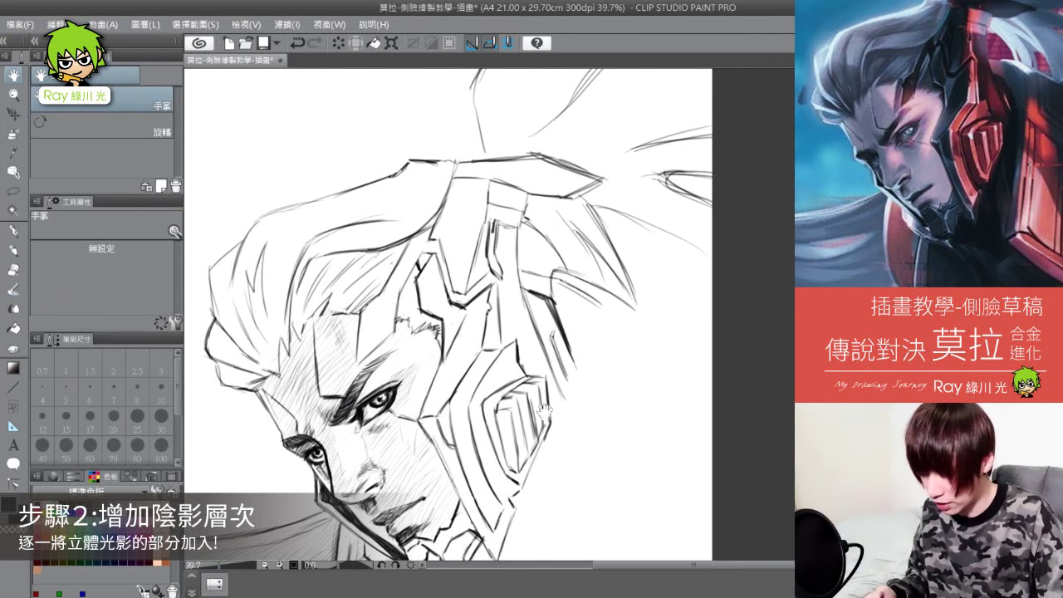
# Step: Add dark pencil strokes inside the front hair tuft and along the pointed hair strands at the forehead's hairline
pyautogui.click(15, 250)
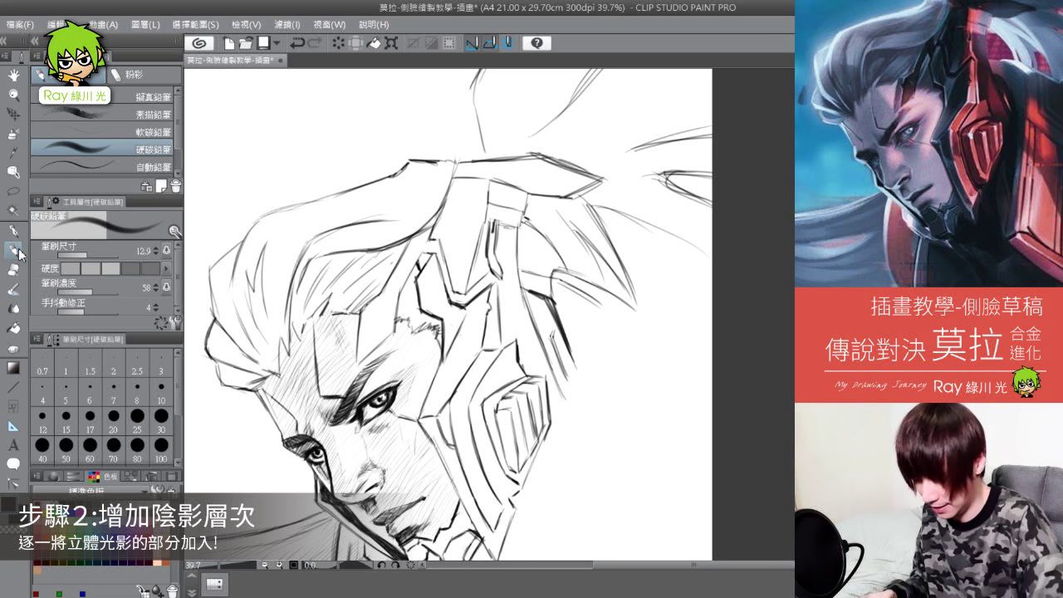
pyautogui.hotkey('ctrl', 'space')
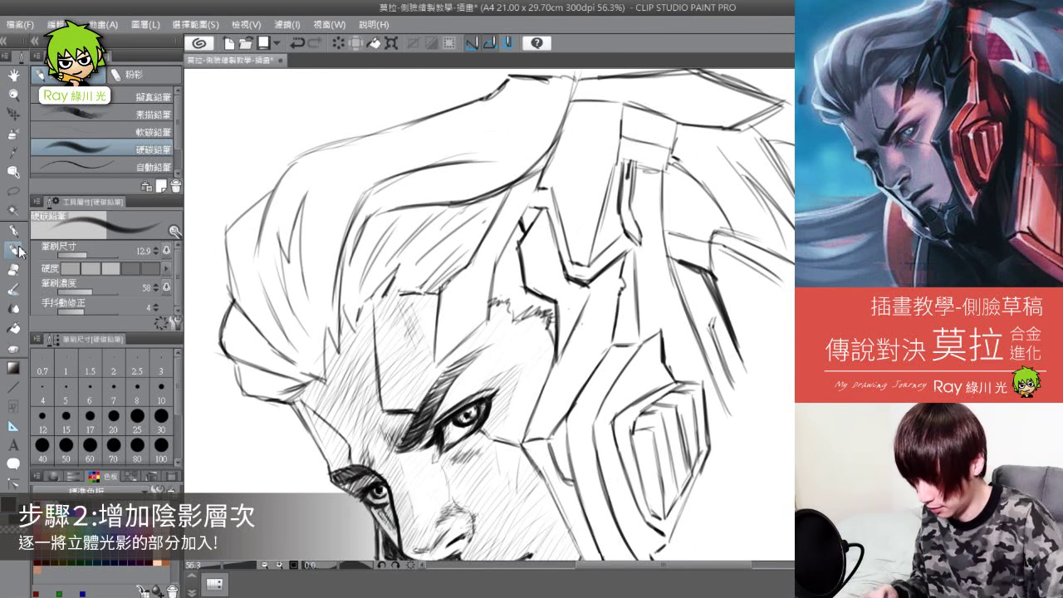
pyautogui.moveTo(242, 362)
pyautogui.mouseDown()
pyautogui.moveTo(291, 390)
pyautogui.moveTo(299, 383)
pyautogui.moveTo(284, 390)
pyautogui.mouseUp()
pyautogui.moveTo(251, 325)
pyautogui.mouseDown()
pyautogui.moveTo(267, 357)
pyautogui.moveTo(257, 343)
pyautogui.mouseUp()
pyautogui.moveTo(242, 334); pyautogui.dragTo(319, 381)
pyautogui.moveTo(246, 322)
pyautogui.mouseDown()
pyautogui.moveTo(265, 354)
pyautogui.moveTo(319, 380)
pyautogui.mouseUp()
pyautogui.moveTo(324, 330); pyautogui.dragTo(321, 379)
pyautogui.moveTo(327, 327)
pyautogui.mouseDown()
pyautogui.moveTo(323, 358)
pyautogui.moveTo(336, 353)
pyautogui.mouseUp()
pyautogui.moveTo(341, 310); pyautogui.dragTo(339, 348)
pyautogui.moveTo(343, 304); pyautogui.dragTo(352, 328)
# Step: Hatch the swept-back hair directly above the forehead and temple with dense dark diagonal strokes
pyautogui.moveTo(362, 302)
pyautogui.mouseDown()
pyautogui.moveTo(352, 334)
pyautogui.moveTo(407, 256)
pyautogui.moveTo(413, 262)
pyautogui.mouseUp()
pyautogui.moveTo(394, 292); pyautogui.dragTo(442, 255)
pyautogui.moveTo(402, 294); pyautogui.dragTo(461, 242)
pyautogui.moveTo(415, 289); pyautogui.dragTo(480, 233)
pyautogui.moveTo(427, 289)
pyautogui.mouseDown()
pyautogui.moveTo(473, 247)
pyautogui.moveTo(426, 300)
pyautogui.mouseUp()
pyautogui.moveTo(475, 261); pyautogui.dragTo(437, 295)
pyautogui.moveTo(424, 240); pyautogui.dragTo(402, 265)
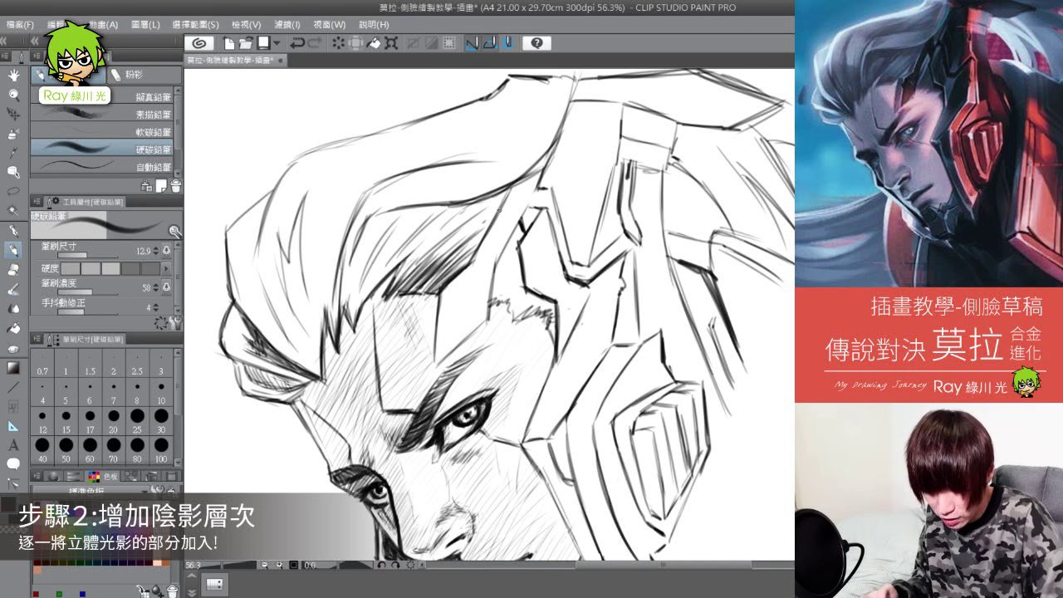
# Step: Start shading the recess beneath the large swept-back hair lock with diagonal pencil strokes along its upper and front edges
pyautogui.moveTo(365, 222); pyautogui.dragTo(341, 284)
pyautogui.moveTo(364, 225); pyautogui.dragTo(340, 301)
pyautogui.moveTo(373, 215)
pyautogui.mouseDown()
pyautogui.moveTo(339, 295)
pyautogui.moveTo(341, 278)
pyautogui.mouseUp()
pyautogui.press('e')
pyautogui.moveTo(351, 249); pyautogui.dragTo(346, 296)
pyautogui.click(19, 244)
pyautogui.moveTo(370, 232); pyautogui.dragTo(347, 291)
pyautogui.moveTo(430, 231); pyautogui.dragTo(383, 235)
pyautogui.moveTo(426, 226); pyautogui.dragTo(391, 233)
pyautogui.moveTo(493, 209)
pyautogui.mouseDown()
pyautogui.moveTo(425, 228)
pyautogui.moveTo(395, 259)
pyautogui.mouseUp()
pyautogui.moveTo(347, 264); pyautogui.dragTo(340, 317)
pyautogui.moveTo(372, 216)
pyautogui.mouseDown()
pyautogui.moveTo(352, 311)
pyautogui.moveTo(374, 256)
pyautogui.mouseUp()
# Step: Layer denser hatching across the recess beneath the large hair lock, back to its narrow rear end
pyautogui.moveTo(450, 201); pyautogui.dragTo(426, 228)
pyautogui.moveTo(503, 189); pyautogui.dragTo(467, 216)
pyautogui.moveTo(407, 208)
pyautogui.mouseDown()
pyautogui.moveTo(368, 223)
pyautogui.moveTo(395, 260)
pyautogui.mouseUp()
pyautogui.moveTo(451, 215); pyautogui.dragTo(381, 276)
pyautogui.moveTo(491, 192); pyautogui.dragTo(435, 231)
pyautogui.moveTo(513, 184); pyautogui.dragTo(469, 218)
pyautogui.moveTo(433, 204)
pyautogui.mouseDown()
pyautogui.moveTo(403, 232)
pyautogui.moveTo(355, 249)
pyautogui.mouseUp()
pyautogui.moveTo(397, 214); pyautogui.dragTo(347, 307)
pyautogui.moveTo(410, 242); pyautogui.dragTo(372, 290)
pyautogui.moveTo(497, 211); pyautogui.dragTo(417, 279)
pyautogui.moveTo(508, 191); pyautogui.dragTo(463, 249)
pyautogui.moveTo(473, 247); pyautogui.dragTo(452, 283)
pyautogui.moveTo(495, 210); pyautogui.dragTo(463, 265)
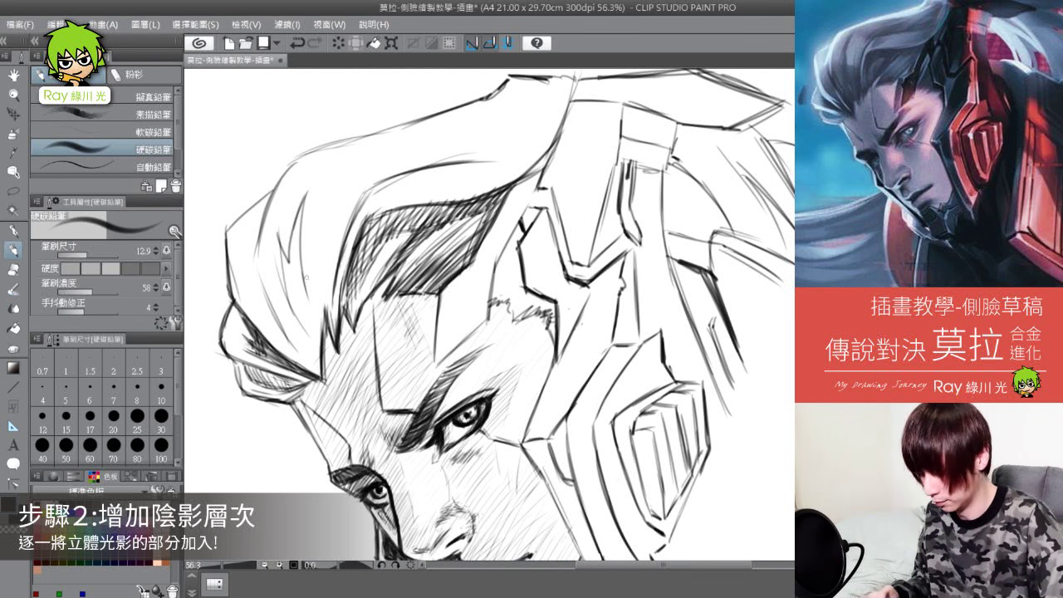
# Step: Draw fine strand lines through the front hair from its outer contour down to the pointed tips at the forehead
pyautogui.moveTo(253, 262)
pyautogui.mouseDown()
pyautogui.moveTo(241, 300)
pyautogui.moveTo(252, 333)
pyautogui.mouseUp()
pyautogui.moveTo(294, 269); pyautogui.dragTo(244, 357)
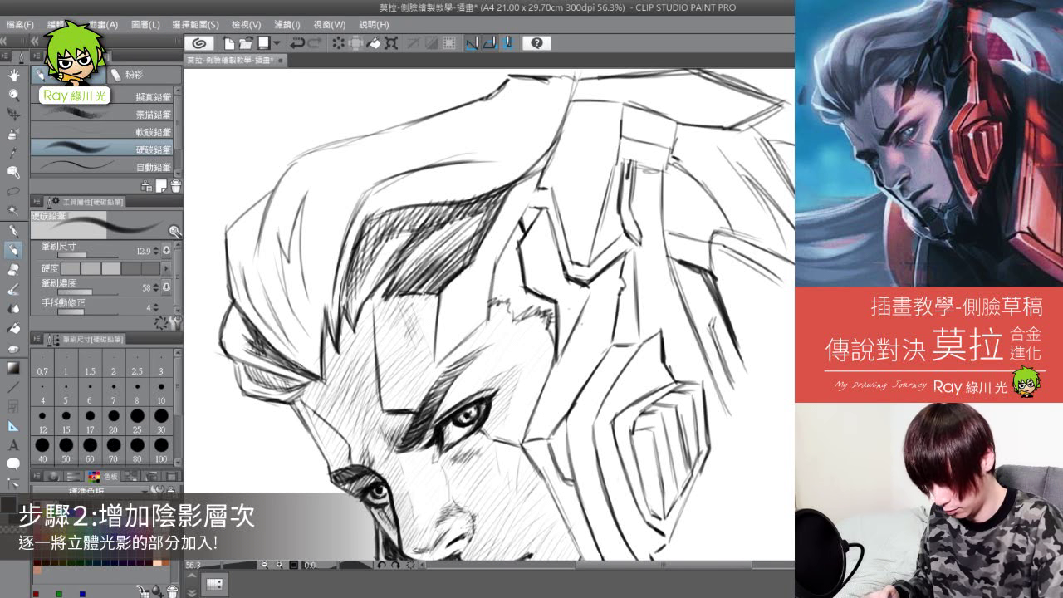
pyautogui.moveTo(302, 324); pyautogui.dragTo(271, 367)
pyautogui.moveTo(275, 312); pyautogui.dragTo(268, 347)
pyautogui.moveTo(273, 274)
pyautogui.mouseDown()
pyautogui.moveTo(253, 325)
pyautogui.moveTo(243, 304)
pyautogui.mouseUp()
pyautogui.moveTo(255, 239); pyautogui.dragTo(249, 292)
pyautogui.moveTo(260, 240); pyautogui.dragTo(251, 292)
pyautogui.moveTo(275, 214); pyautogui.dragTo(260, 291)
pyautogui.moveTo(267, 240); pyautogui.dragTo(254, 302)
pyautogui.moveTo(260, 265)
pyautogui.mouseDown()
pyautogui.moveTo(247, 286)
pyautogui.moveTo(257, 334)
pyautogui.mouseUp()
pyautogui.moveTo(290, 312); pyautogui.dragTo(272, 346)
pyautogui.moveTo(297, 333); pyautogui.dragTo(289, 357)
pyautogui.moveTo(312, 332)
pyautogui.mouseDown()
pyautogui.moveTo(293, 357)
pyautogui.moveTo(315, 382)
pyautogui.moveTo(297, 387)
pyautogui.mouseUp()
pyautogui.moveTo(303, 341); pyautogui.dragTo(299, 358)
# Step: Hatch the middle of the front hair with long strokes following the flow from the top contour to the hairline
pyautogui.moveTo(296, 236); pyautogui.dragTo(274, 316)
pyautogui.moveTo(308, 261); pyautogui.dragTo(280, 350)
pyautogui.moveTo(300, 218)
pyautogui.mouseDown()
pyautogui.moveTo(283, 315)
pyautogui.moveTo(278, 282)
pyautogui.moveTo(285, 366)
pyautogui.mouseUp()
pyautogui.moveTo(301, 296); pyautogui.dragTo(274, 348)
pyautogui.moveTo(335, 279)
pyautogui.mouseDown()
pyautogui.moveTo(304, 349)
pyautogui.moveTo(307, 309)
pyautogui.mouseUp()
pyautogui.moveTo(317, 188); pyautogui.dragTo(294, 261)
pyautogui.moveTo(359, 191); pyautogui.dragTo(330, 307)
pyautogui.moveTo(349, 199)
pyautogui.mouseDown()
pyautogui.moveTo(314, 325)
pyautogui.moveTo(302, 312)
pyautogui.mouseUp()
pyautogui.moveTo(335, 217); pyautogui.dragTo(285, 290)
pyautogui.moveTo(329, 206); pyautogui.dragTo(291, 260)
pyautogui.moveTo(330, 187); pyautogui.dragTo(277, 262)
pyautogui.moveTo(342, 217); pyautogui.dragTo(294, 327)
pyautogui.moveTo(322, 173); pyautogui.dragTo(286, 224)
pyautogui.moveTo(317, 163); pyautogui.dragTo(287, 211)
# Step: Hatch the hair along its outer contour, from the front bulge up to the crown
pyautogui.moveTo(397, 129); pyautogui.dragTo(279, 184)
pyautogui.moveTo(447, 116); pyautogui.dragTo(312, 156)
pyautogui.moveTo(274, 191); pyautogui.dragTo(222, 287)
pyautogui.moveTo(257, 203); pyautogui.dragTo(221, 294)
pyautogui.moveTo(359, 150); pyautogui.dragTo(287, 212)
pyautogui.moveTo(505, 99); pyautogui.dragTo(379, 144)
pyautogui.moveTo(544, 83)
pyautogui.mouseDown()
pyautogui.moveTo(515, 103)
pyautogui.moveTo(511, 138)
pyautogui.moveTo(455, 169)
pyautogui.mouseUp()
pyautogui.moveTo(546, 104); pyautogui.dragTo(508, 161)
pyautogui.moveTo(423, 139); pyautogui.dragTo(363, 171)
pyautogui.moveTo(455, 129); pyautogui.dragTo(384, 177)
pyautogui.moveTo(507, 116); pyautogui.dragTo(425, 176)
pyautogui.moveTo(546, 89)
pyautogui.mouseDown()
pyautogui.moveTo(462, 168)
pyautogui.moveTo(400, 171)
pyautogui.mouseUp()
# Step: Layer further strand strokes over the swept-back top hair, deepening the shading toward the crown beside the headgear
pyautogui.moveTo(424, 131); pyautogui.dragTo(312, 181)
pyautogui.moveTo(538, 81)
pyautogui.mouseDown()
pyautogui.moveTo(412, 133)
pyautogui.moveTo(478, 115)
pyautogui.mouseUp()
pyautogui.moveTo(330, 166); pyautogui.dragTo(300, 251)
pyautogui.moveTo(429, 126); pyautogui.dragTo(368, 191)
pyautogui.moveTo(499, 102); pyautogui.dragTo(403, 173)
pyautogui.moveTo(538, 86); pyautogui.dragTo(484, 141)
pyautogui.moveTo(394, 139); pyautogui.dragTo(343, 217)
pyautogui.moveTo(319, 179); pyautogui.dragTo(289, 224)
pyautogui.moveTo(426, 174); pyautogui.dragTo(378, 207)
pyautogui.moveTo(428, 181); pyautogui.dragTo(390, 203)
pyautogui.moveTo(545, 88)
pyautogui.mouseDown()
pyautogui.moveTo(457, 166)
pyautogui.moveTo(485, 161)
pyautogui.mouseUp()
pyautogui.moveTo(563, 86)
pyautogui.mouseDown()
pyautogui.moveTo(511, 163)
pyautogui.moveTo(535, 146)
pyautogui.mouseUp()
pyautogui.moveTo(543, 133); pyautogui.dragTo(475, 189)
pyautogui.moveTo(561, 108); pyautogui.dragTo(549, 139)
# Step: Reinforce the angular headgear plate beside the temple and fill it and the narrow strip above with dark hatching
pyautogui.moveTo(573, 291); pyautogui.dragTo(558, 237)
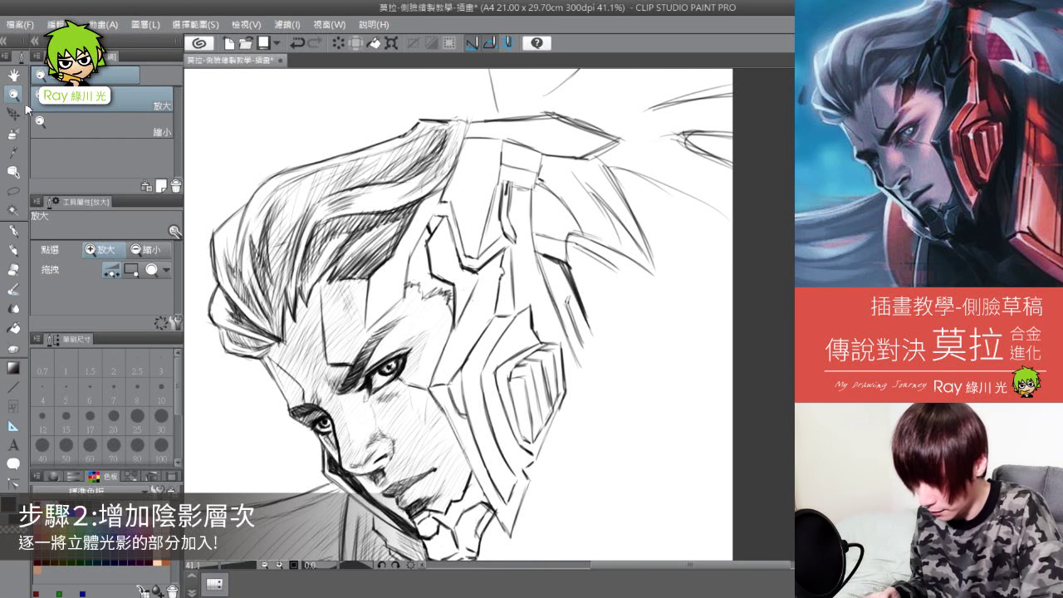
pyautogui.press('space')
pyautogui.moveTo(497, 324); pyautogui.dragTo(467, 294)
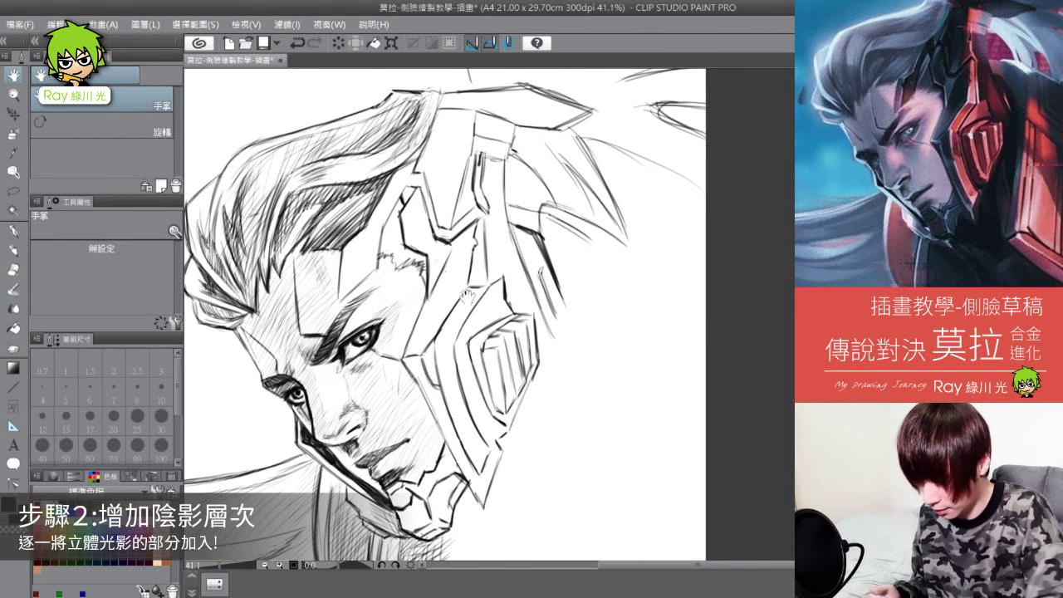
pyautogui.click(15, 249)
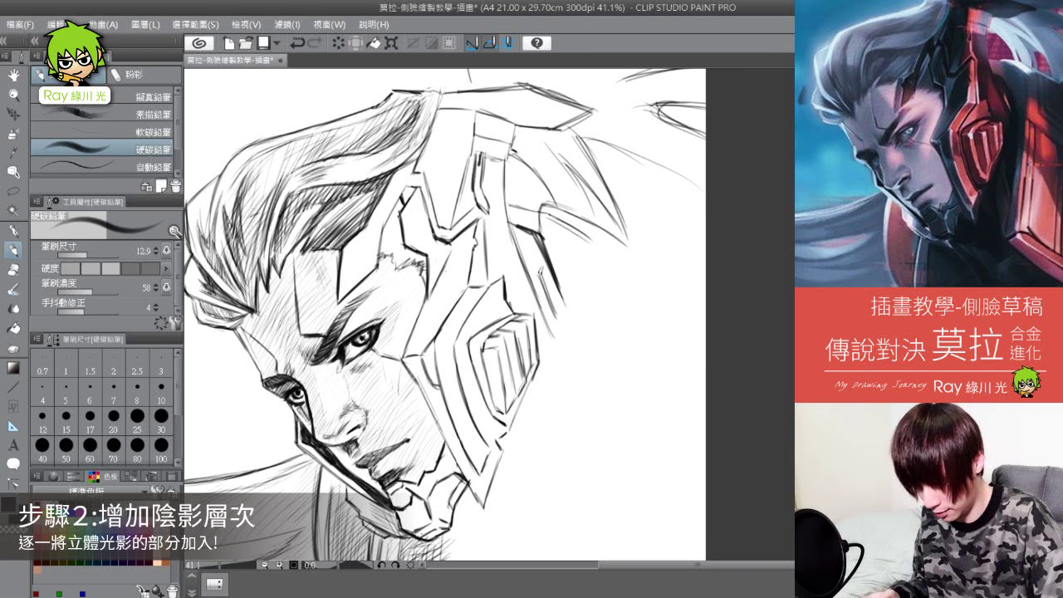
pyautogui.moveTo(410, 182); pyautogui.dragTo(382, 231)
pyautogui.moveTo(393, 174); pyautogui.dragTo(362, 233)
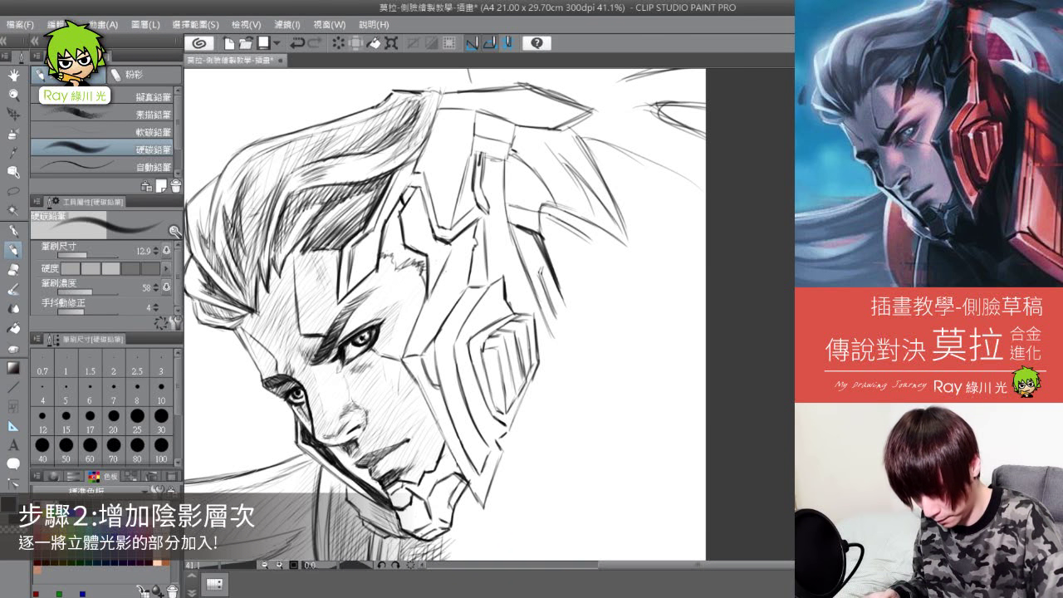
pyautogui.moveTo(380, 226); pyautogui.dragTo(353, 287)
pyautogui.moveTo(415, 159)
pyautogui.mouseDown()
pyautogui.moveTo(378, 219)
pyautogui.moveTo(380, 252)
pyautogui.mouseUp()
# Step: Shade the sideburn, the small hexagonal headgear plate and the area just beneath it with short dense pencil strokes
pyautogui.moveTo(415, 238)
pyautogui.mouseDown()
pyautogui.moveTo(387, 262)
pyautogui.moveTo(394, 284)
pyautogui.moveTo(379, 264)
pyautogui.mouseUp()
pyautogui.moveTo(407, 227)
pyautogui.mouseDown()
pyautogui.moveTo(383, 261)
pyautogui.moveTo(399, 264)
pyautogui.mouseUp()
pyautogui.moveTo(397, 215); pyautogui.dragTo(382, 237)
pyautogui.moveTo(424, 201)
pyautogui.mouseDown()
pyautogui.moveTo(407, 224)
pyautogui.moveTo(412, 244)
pyautogui.mouseUp()
pyautogui.moveTo(435, 226); pyautogui.dragTo(418, 249)
pyautogui.moveTo(430, 196); pyautogui.dragTo(415, 244)
pyautogui.moveTo(427, 206); pyautogui.dragTo(412, 249)
pyautogui.moveTo(419, 196)
pyautogui.mouseDown()
pyautogui.moveTo(406, 217)
pyautogui.moveTo(403, 198)
pyautogui.mouseUp()
pyautogui.moveTo(443, 242); pyautogui.dragTo(431, 280)
pyautogui.moveTo(452, 239); pyautogui.dragTo(433, 281)
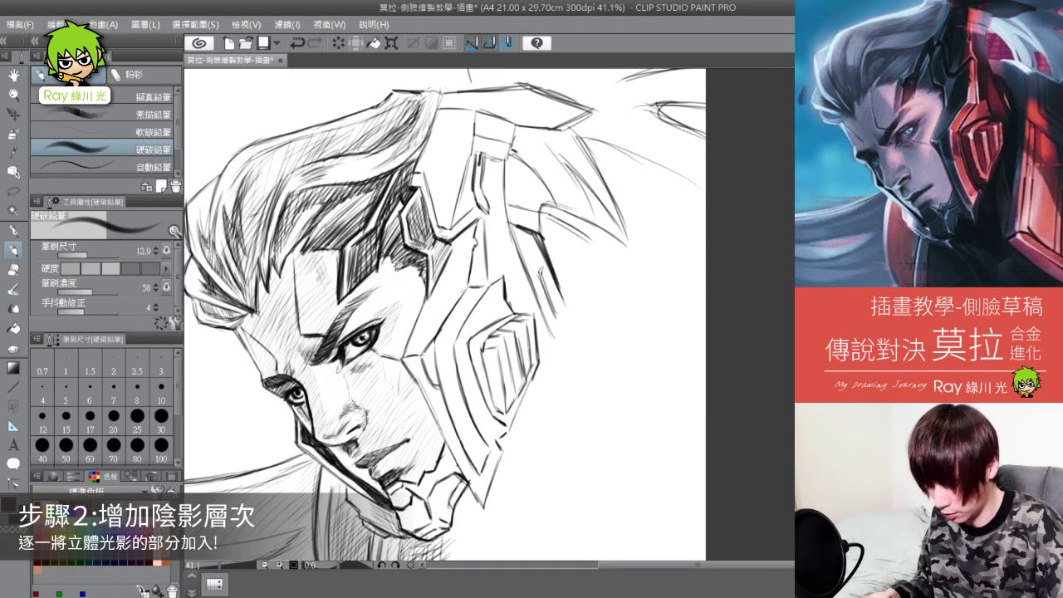
# Step: Hatch the tall headgear panel behind the hair, from its top edge down to the V-shaped lower edge
pyautogui.moveTo(440, 93); pyautogui.dragTo(414, 174)
pyautogui.moveTo(463, 93)
pyautogui.mouseDown()
pyautogui.moveTo(422, 156)
pyautogui.moveTo(424, 176)
pyautogui.mouseUp()
pyautogui.moveTo(456, 119); pyautogui.dragTo(428, 199)
pyautogui.moveTo(468, 121); pyautogui.dragTo(437, 201)
pyautogui.moveTo(469, 134); pyautogui.dragTo(439, 220)
pyautogui.moveTo(465, 152); pyautogui.dragTo(435, 232)
pyautogui.moveTo(460, 118)
pyautogui.mouseDown()
pyautogui.moveTo(438, 198)
pyautogui.moveTo(428, 146)
pyautogui.moveTo(429, 171)
pyautogui.moveTo(458, 146)
pyautogui.moveTo(446, 145)
pyautogui.mouseUp()
pyautogui.moveTo(467, 159)
pyautogui.mouseDown()
pyautogui.moveTo(456, 188)
pyautogui.moveTo(448, 156)
pyautogui.mouseUp()
pyautogui.moveTo(468, 153); pyautogui.dragTo(438, 210)
pyautogui.moveTo(457, 124); pyautogui.dragTo(435, 171)
pyautogui.moveTo(458, 134)
pyautogui.mouseDown()
pyautogui.moveTo(432, 198)
pyautogui.moveTo(464, 217)
pyautogui.mouseUp()
pyautogui.moveTo(473, 166)
pyautogui.mouseDown()
pyautogui.moveTo(467, 195)
pyautogui.moveTo(460, 186)
pyautogui.mouseUp()
pyautogui.moveTo(475, 169); pyautogui.dragTo(454, 213)
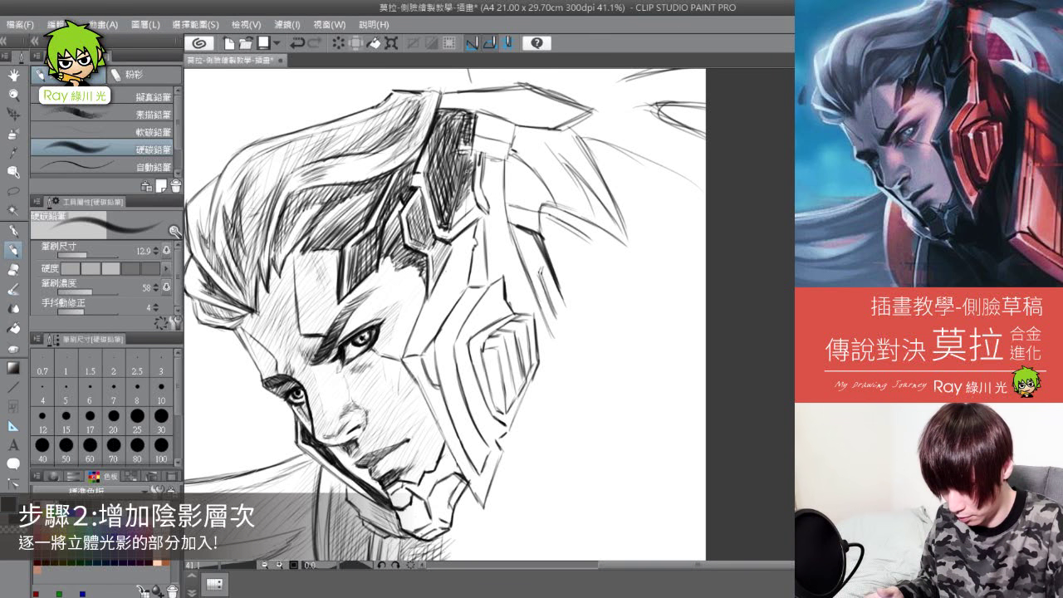
# Step: Hatch the headgear area below the V-shaped panel down to the cheek corner in front of the ear guard
pyautogui.moveTo(475, 163); pyautogui.dragTo(465, 205)
pyautogui.moveTo(474, 156); pyautogui.dragTo(460, 211)
pyautogui.moveTo(473, 176); pyautogui.dragTo(430, 294)
pyautogui.moveTo(467, 243); pyautogui.dragTo(430, 307)
pyautogui.moveTo(481, 216); pyautogui.dragTo(443, 311)
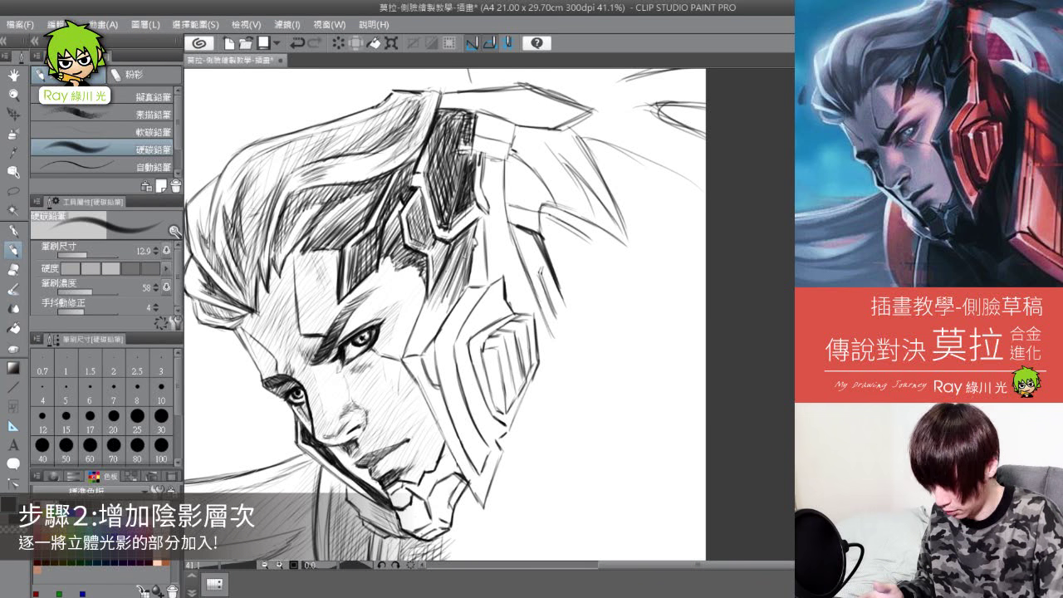
pyautogui.moveTo(467, 236)
pyautogui.mouseDown()
pyautogui.moveTo(412, 355)
pyautogui.moveTo(423, 337)
pyautogui.mouseUp()
pyautogui.moveTo(454, 274); pyautogui.dragTo(425, 334)
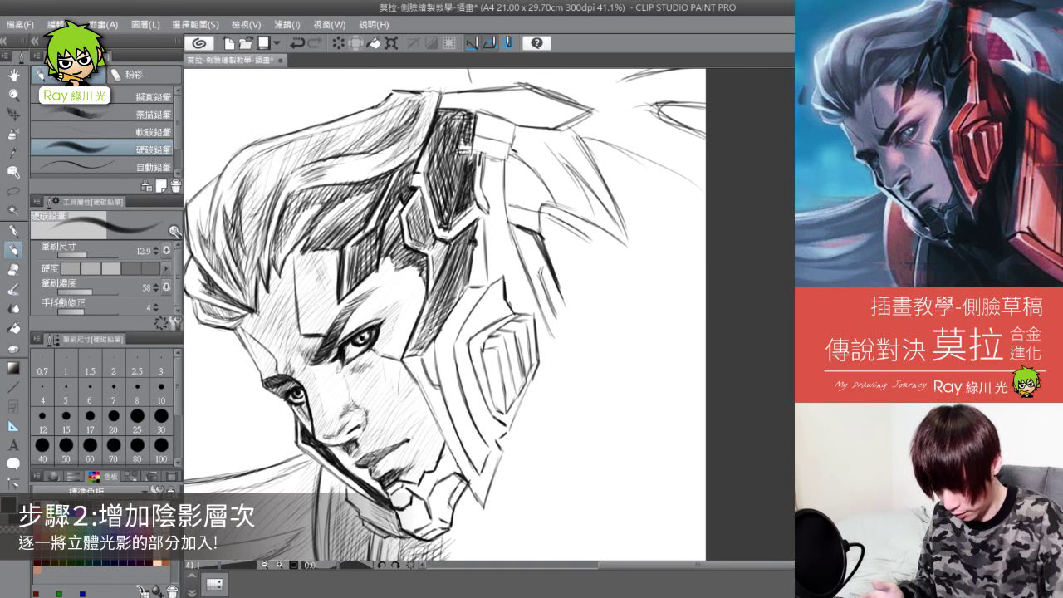
# Step: Shade the armour strip along the cheek and jaw in front of the ear guard, down to its pointed lower tip
pyautogui.moveTo(437, 338); pyautogui.dragTo(421, 390)
pyautogui.moveTo(443, 343); pyautogui.dragTo(421, 389)
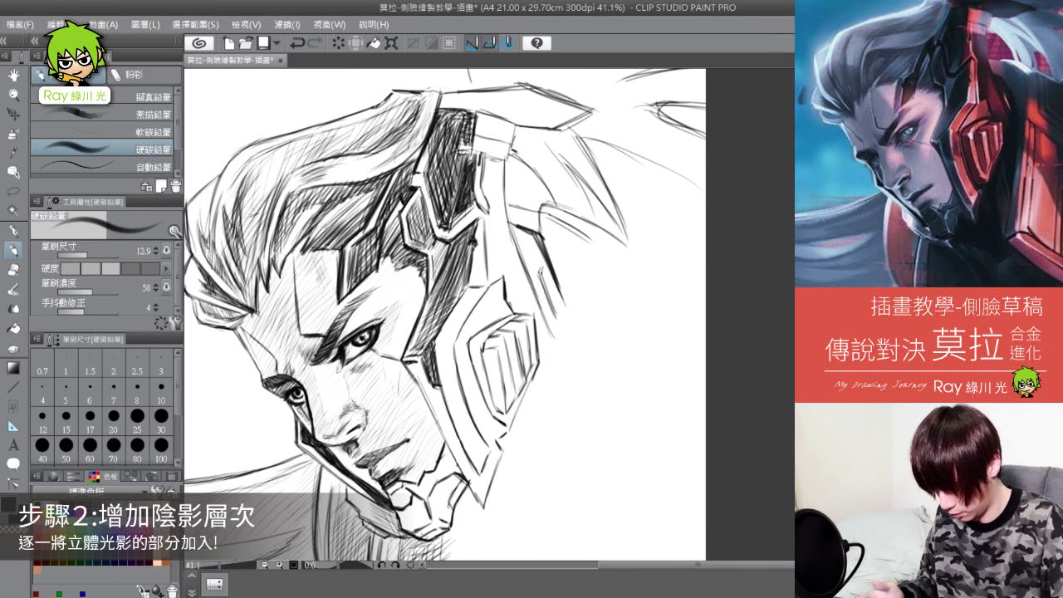
pyautogui.moveTo(443, 376)
pyautogui.mouseDown()
pyautogui.moveTo(420, 424)
pyautogui.moveTo(423, 471)
pyautogui.mouseUp()
pyautogui.moveTo(478, 391)
pyautogui.mouseDown()
pyautogui.moveTo(427, 500)
pyautogui.moveTo(428, 464)
pyautogui.mouseUp()
pyautogui.moveTo(470, 425)
pyautogui.mouseDown()
pyautogui.moveTo(439, 482)
pyautogui.moveTo(476, 508)
pyautogui.mouseUp()
pyautogui.moveTo(483, 456); pyautogui.dragTo(458, 505)
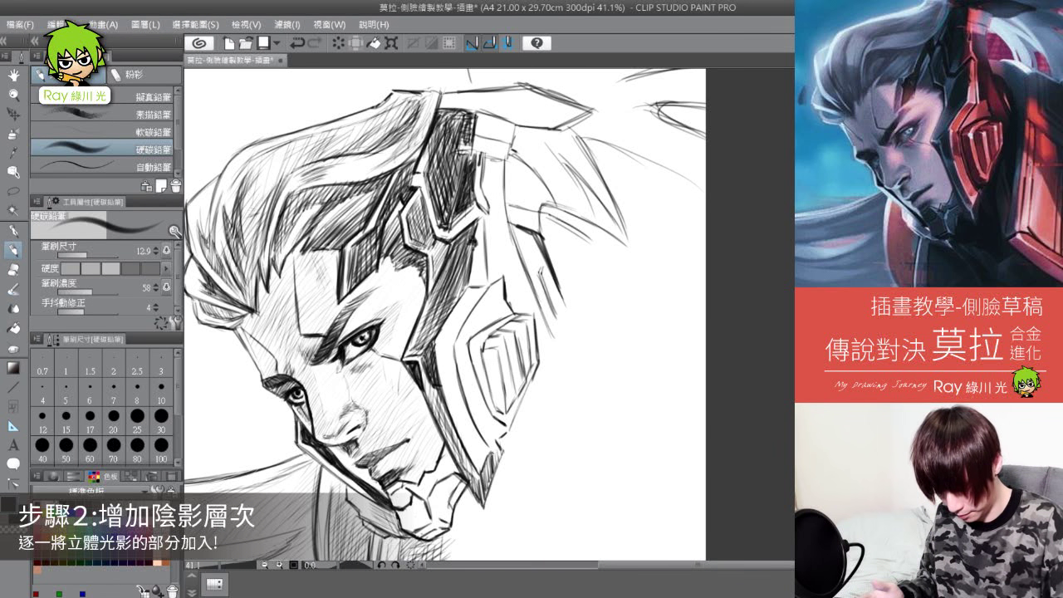
# Step: Shade the facets of the chin guard below the mouth with short dark hatching
pyautogui.moveTo(410, 486); pyautogui.dragTo(392, 508)
pyautogui.moveTo(411, 485); pyautogui.dragTo(402, 531)
pyautogui.moveTo(429, 508); pyautogui.dragTo(424, 526)
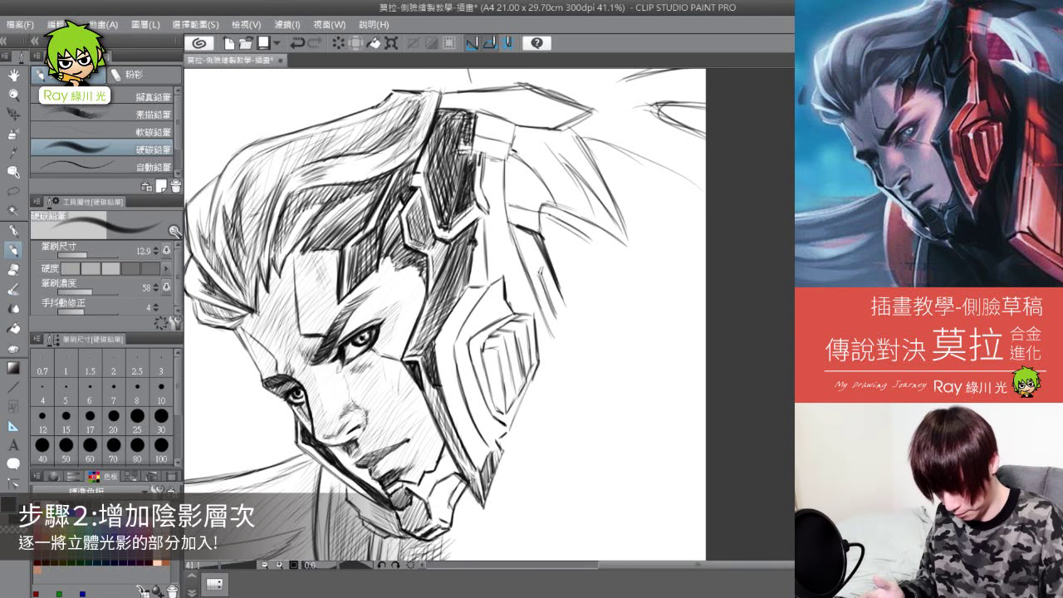
pyautogui.moveTo(422, 491); pyautogui.dragTo(404, 521)
pyautogui.moveTo(444, 485); pyautogui.dragTo(430, 503)
pyautogui.moveTo(463, 478); pyautogui.dragTo(433, 522)
pyautogui.moveTo(430, 482); pyautogui.dragTo(419, 491)
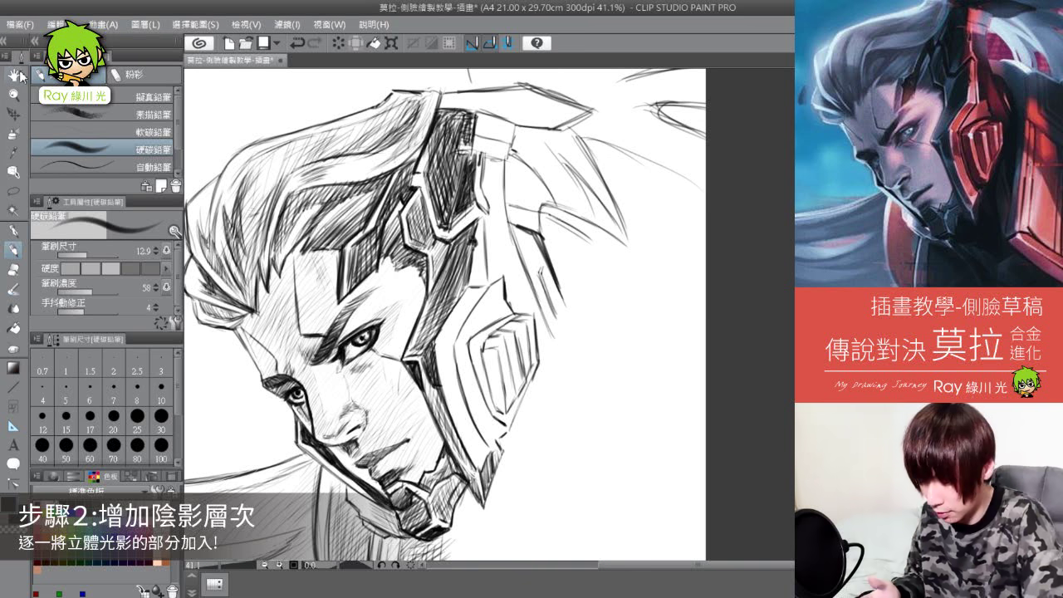
# Step: Thicken the dark edges between the hexagonal headgear plate and the V-shaped lower edge of the tall panel
pyautogui.moveTo(448, 325); pyautogui.dragTo(418, 292)
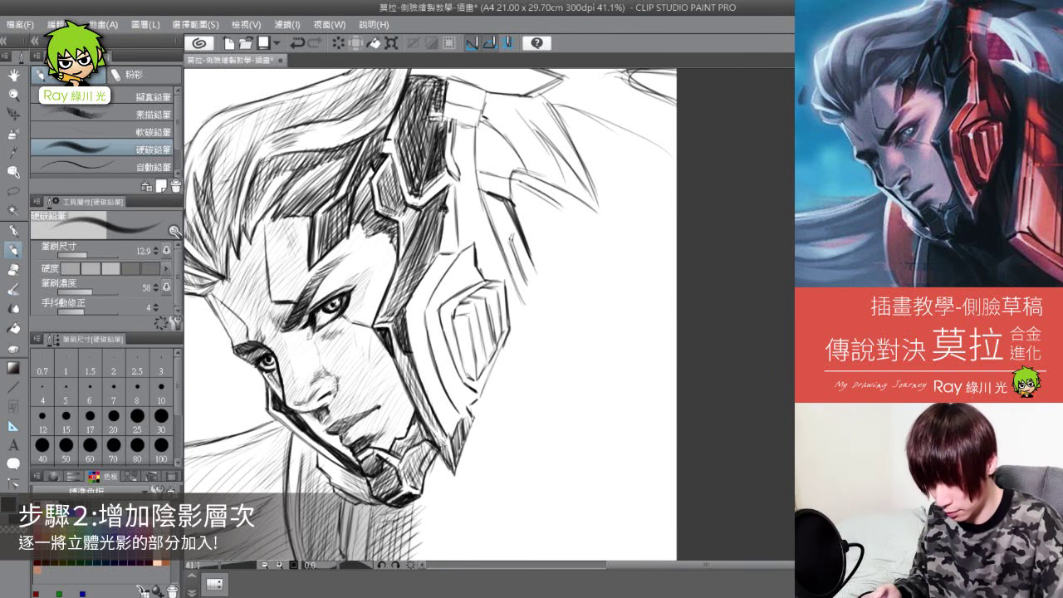
pyautogui.moveTo(397, 140)
pyautogui.mouseDown()
pyautogui.moveTo(380, 154)
pyautogui.moveTo(392, 189)
pyautogui.mouseUp()
pyautogui.moveTo(412, 146); pyautogui.dragTo(395, 202)
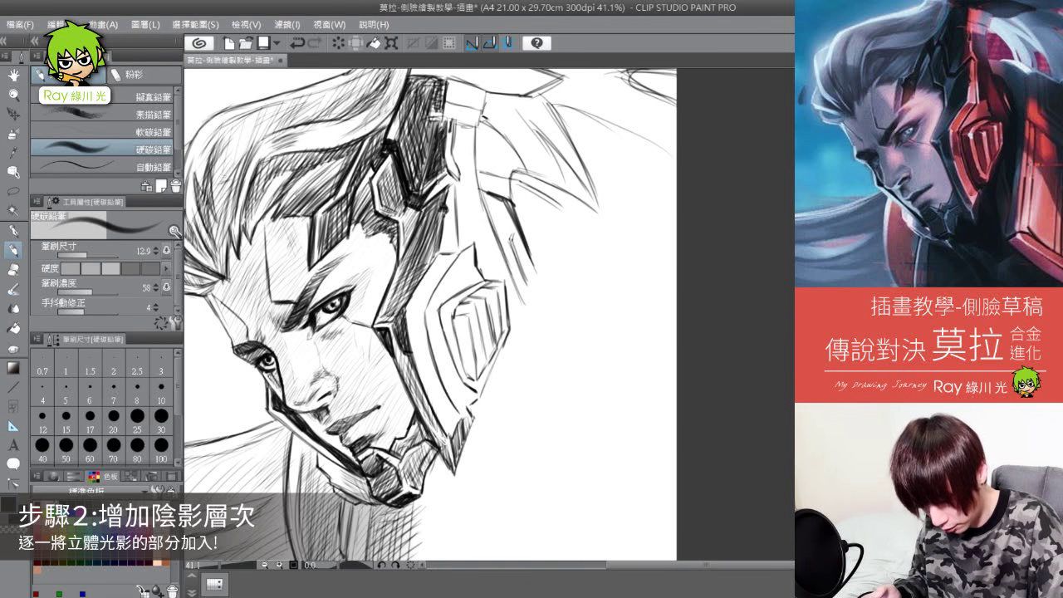
pyautogui.moveTo(449, 175); pyautogui.dragTo(433, 198)
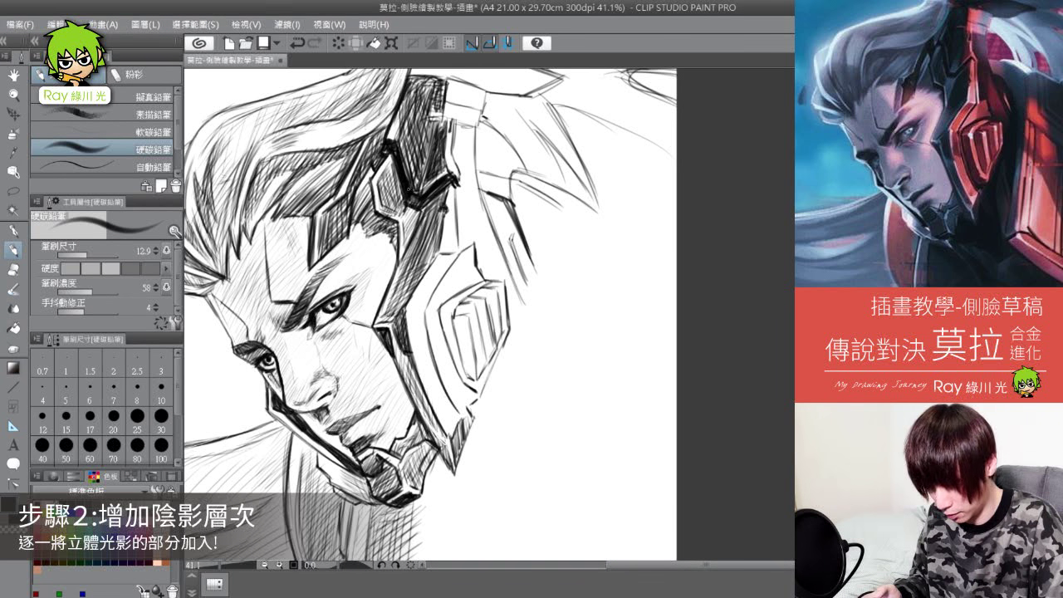
# Step: Add hard pencil strokes beneath the V-shaped headgear edge and darken the narrow vertical slot behind the tall panel
pyautogui.press('e')
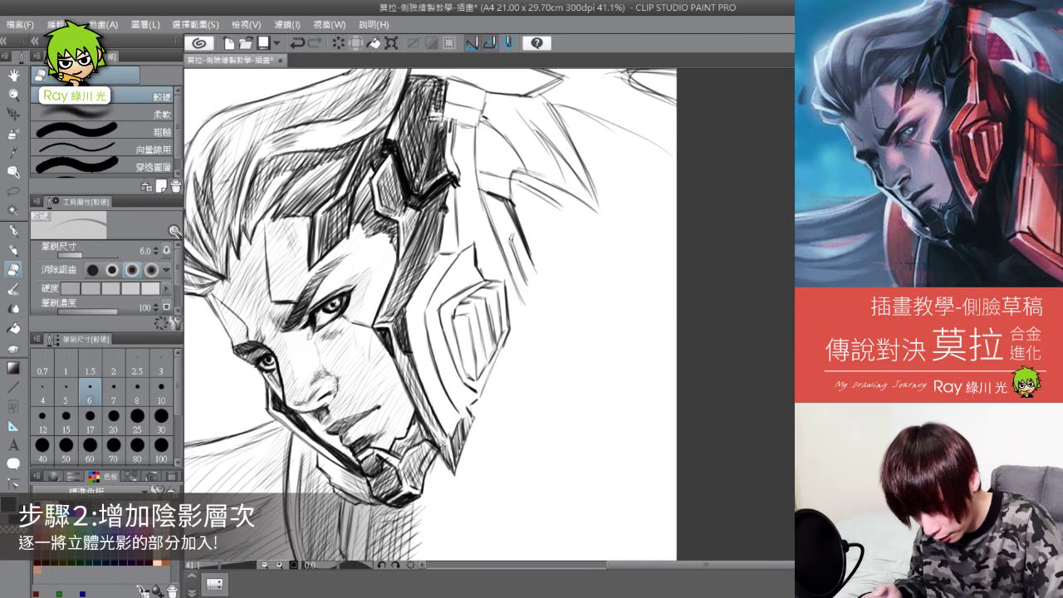
pyautogui.click(18, 252)
pyautogui.moveTo(412, 200)
pyautogui.mouseDown()
pyautogui.moveTo(422, 190)
pyautogui.moveTo(405, 241)
pyautogui.moveTo(396, 222)
pyautogui.moveTo(402, 242)
pyautogui.mouseUp()
pyautogui.click(16, 269)
pyautogui.press('p')
pyautogui.click(18, 270)
pyautogui.click(15, 251)
pyautogui.moveTo(414, 202); pyautogui.dragTo(407, 234)
pyautogui.moveTo(452, 128); pyautogui.dragTo(457, 255)
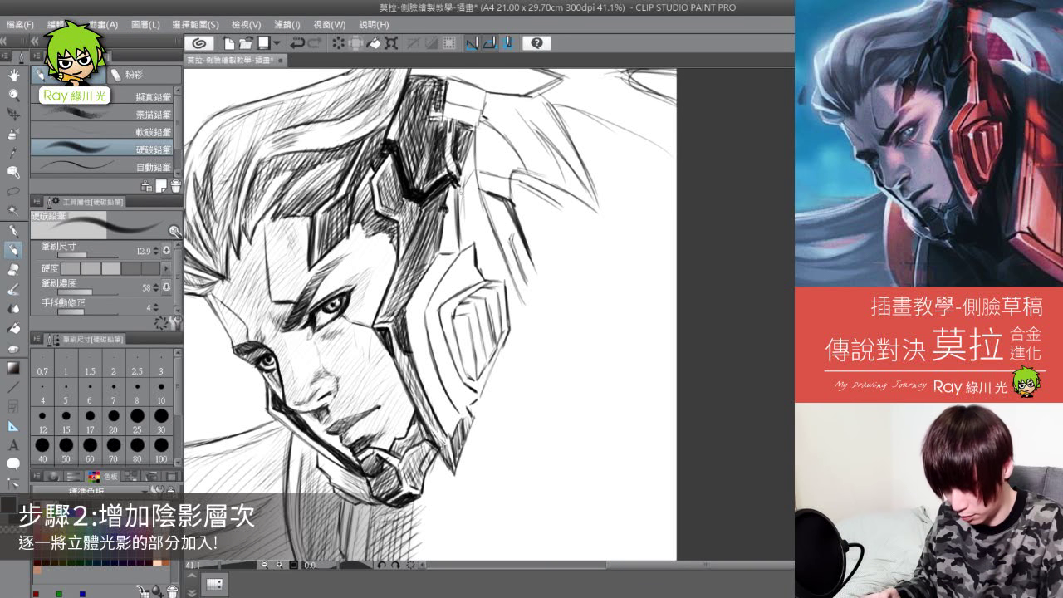
# Step: Undo the last few pencil strokes on the headgear and restore one of them
pyautogui.hotkey('ctrl', 'z')
pyautogui.hotkey('ctrl', 'z')
pyautogui.hotkey('ctrl', 'z')
pyautogui.hotkey('ctrl', 'z')
pyautogui.hotkey('ctrl', 'y')
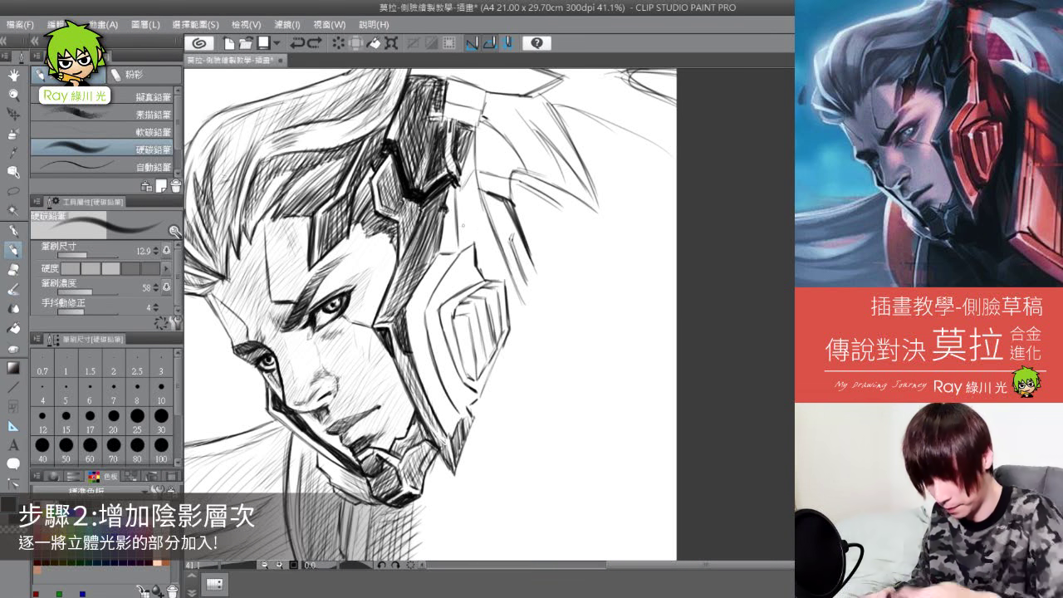
# Step: Hatch the narrow headgear band behind the tall panel with dark strokes down to the top of the ear guard
pyautogui.moveTo(465, 173); pyautogui.dragTo(455, 254)
pyautogui.moveTo(477, 134); pyautogui.dragTo(461, 219)
pyautogui.moveTo(469, 143)
pyautogui.mouseDown()
pyautogui.moveTo(456, 186)
pyautogui.moveTo(465, 175)
pyautogui.mouseUp()
pyautogui.moveTo(482, 197); pyautogui.dragTo(467, 250)
pyautogui.moveTo(495, 216)
pyautogui.mouseDown()
pyautogui.moveTo(472, 271)
pyautogui.moveTo(481, 282)
pyautogui.mouseUp()
pyautogui.moveTo(484, 150); pyautogui.dragTo(467, 239)
# Step: Shade the rear headgear plate behind the ear guard with long strokes along its outer edge
pyautogui.moveTo(506, 176)
pyautogui.mouseDown()
pyautogui.moveTo(475, 278)
pyautogui.moveTo(503, 322)
pyautogui.mouseUp()
pyautogui.moveTo(521, 259); pyautogui.dragTo(501, 328)
pyautogui.moveTo(493, 225)
pyautogui.mouseDown()
pyautogui.moveTo(475, 270)
pyautogui.moveTo(503, 332)
pyautogui.mouseUp()
pyautogui.moveTo(522, 279)
pyautogui.mouseDown()
pyautogui.moveTo(508, 340)
pyautogui.moveTo(513, 313)
pyautogui.mouseUp()
pyautogui.moveTo(507, 262); pyautogui.dragTo(491, 284)
# Step: Shade the front facet of the ear guard and its lower rear edge toward the pointed tip
pyautogui.moveTo(438, 254); pyautogui.dragTo(420, 294)
pyautogui.moveTo(455, 301)
pyautogui.mouseDown()
pyautogui.moveTo(411, 355)
pyautogui.moveTo(418, 364)
pyautogui.mouseUp()
pyautogui.moveTo(430, 329); pyautogui.dragTo(418, 361)
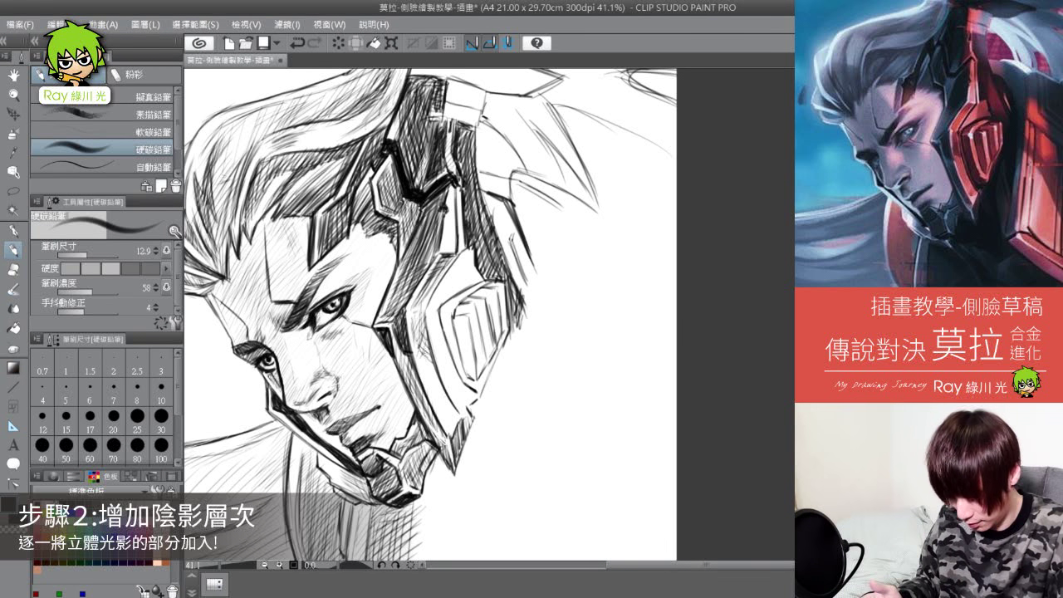
pyautogui.moveTo(468, 419); pyautogui.dragTo(455, 443)
pyautogui.moveTo(478, 397)
pyautogui.mouseDown()
pyautogui.moveTo(463, 433)
pyautogui.moveTo(456, 417)
pyautogui.mouseUp()
pyautogui.moveTo(497, 369); pyautogui.dragTo(470, 410)
# Step: Hatch the recessed band of the ear guard surrounding its raised inner plate
pyautogui.moveTo(446, 263); pyautogui.dragTo(421, 316)
pyautogui.moveTo(450, 260); pyautogui.dragTo(422, 318)
pyautogui.moveTo(481, 277); pyautogui.dragTo(425, 315)
pyautogui.moveTo(485, 274)
pyautogui.mouseDown()
pyautogui.moveTo(423, 319)
pyautogui.moveTo(458, 394)
pyautogui.moveTo(478, 390)
pyautogui.mouseUp()
pyautogui.moveTo(438, 322); pyautogui.dragTo(461, 396)
pyautogui.moveTo(445, 340)
pyautogui.mouseDown()
pyautogui.moveTo(468, 409)
pyautogui.moveTo(481, 389)
pyautogui.mouseUp()
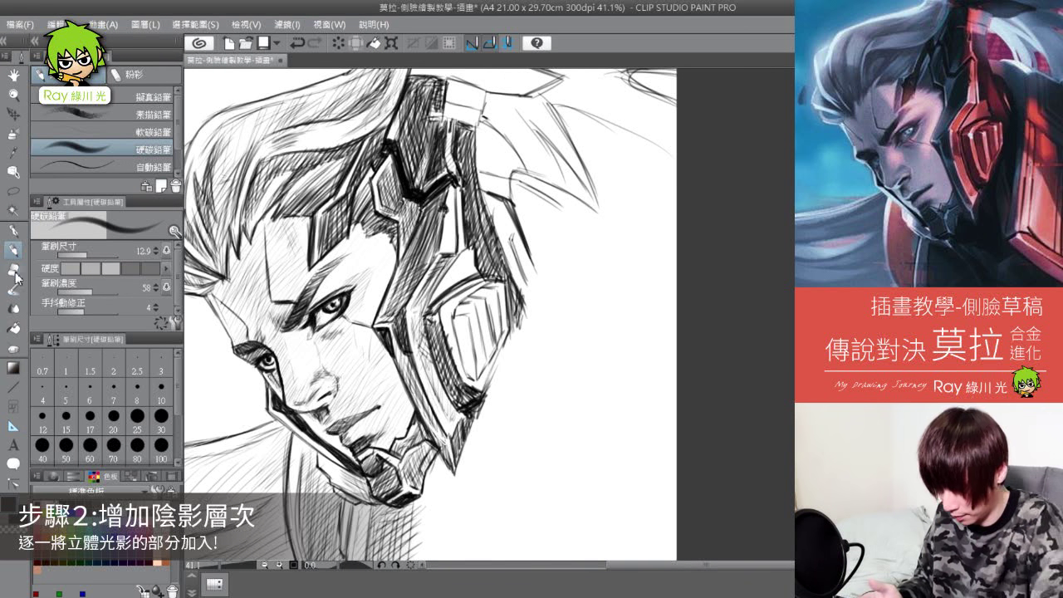
# Step: Darken the grooves of the ear guard's inner plate and hatch the facets along its upper edge
pyautogui.moveTo(456, 312); pyautogui.dragTo(475, 375)
pyautogui.moveTo(457, 316)
pyautogui.mouseDown()
pyautogui.moveTo(476, 381)
pyautogui.moveTo(454, 315)
pyautogui.moveTo(466, 314)
pyautogui.moveTo(475, 354)
pyautogui.mouseUp()
pyautogui.moveTo(493, 347); pyautogui.dragTo(486, 362)
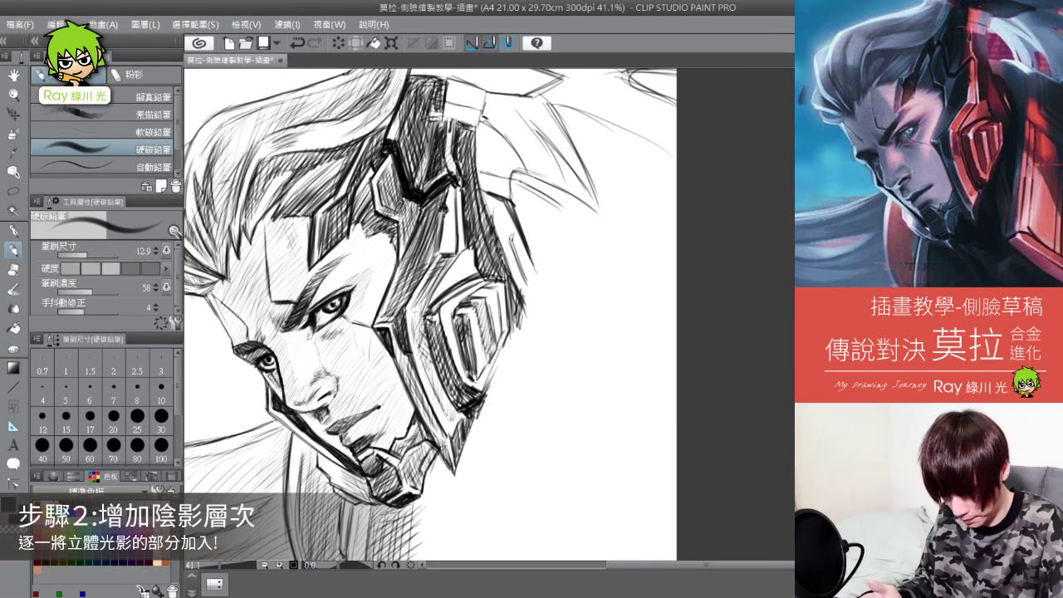
pyautogui.moveTo(495, 275); pyautogui.dragTo(463, 304)
pyautogui.moveTo(494, 281)
pyautogui.mouseDown()
pyautogui.moveTo(479, 292)
pyautogui.moveTo(490, 295)
pyautogui.mouseUp()
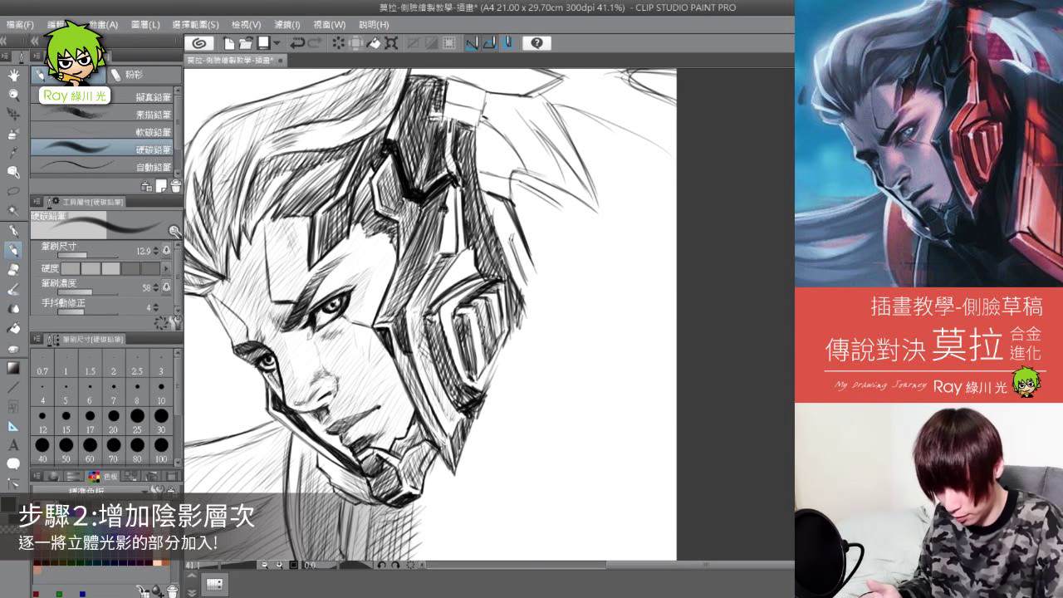
pyautogui.moveTo(475, 261); pyautogui.dragTo(433, 297)
pyautogui.moveTo(472, 258)
pyautogui.mouseDown()
pyautogui.moveTo(435, 292)
pyautogui.moveTo(445, 281)
pyautogui.mouseUp()
pyautogui.moveTo(587, 273); pyautogui.dragTo(500, 376)
pyautogui.hotkey('ctrl', 'z')
# Step: Fill the rear headgear plate above and behind the ear guard with dark strokes
pyautogui.press('space')
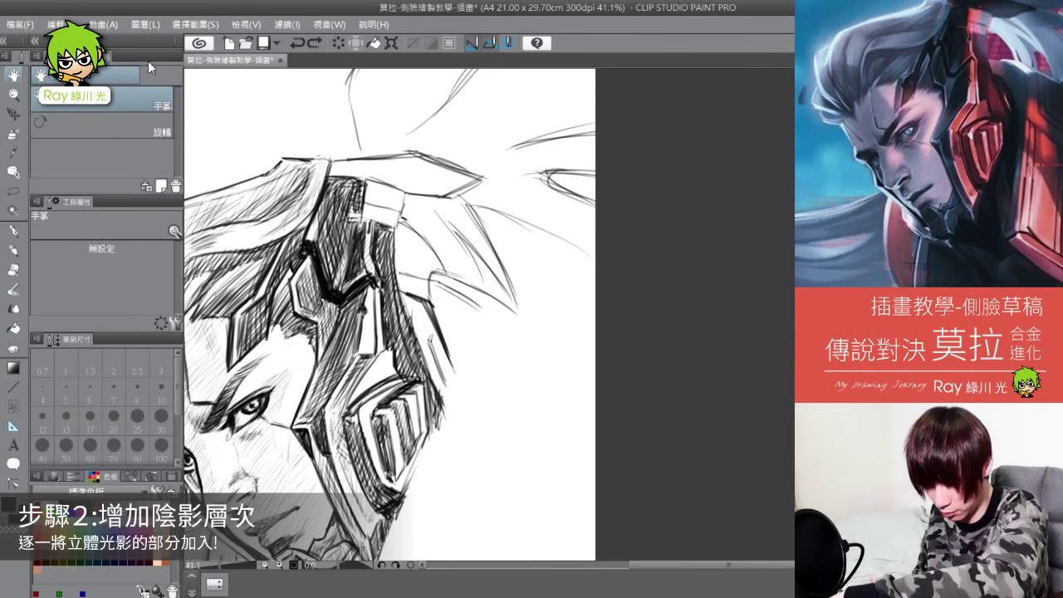
pyautogui.moveTo(382, 315)
pyautogui.mouseDown()
pyautogui.moveTo(410, 330)
pyautogui.moveTo(394, 292)
pyautogui.moveTo(449, 274)
pyautogui.mouseUp()
pyautogui.click(13, 250)
pyautogui.click(14, 75)
pyautogui.click(13, 250)
pyautogui.moveTo(472, 226)
pyautogui.mouseDown()
pyautogui.moveTo(465, 278)
pyautogui.moveTo(460, 268)
pyautogui.mouseUp()
pyautogui.moveTo(503, 238)
pyautogui.mouseDown()
pyautogui.moveTo(482, 284)
pyautogui.moveTo(489, 320)
pyautogui.mouseUp()
# Step: Lay long diagonal hatching behind the ear guard, running down toward the jaw
pyautogui.moveTo(506, 267)
pyautogui.mouseDown()
pyautogui.moveTo(482, 331)
pyautogui.moveTo(492, 327)
pyautogui.moveTo(465, 444)
pyautogui.mouseUp()
pyautogui.moveTo(539, 313); pyautogui.dragTo(465, 465)
pyautogui.moveTo(508, 379); pyautogui.dragTo(446, 495)
pyautogui.moveTo(502, 427); pyautogui.dragTo(437, 528)
# Step: Hatch the shadow on the neck beneath the chin guard and the ear guard's pointed tip
pyautogui.moveTo(423, 489); pyautogui.dragTo(398, 540)
pyautogui.moveTo(433, 500)
pyautogui.mouseDown()
pyautogui.moveTo(378, 552)
pyautogui.moveTo(400, 552)
pyautogui.mouseUp()
pyautogui.moveTo(473, 472); pyautogui.dragTo(423, 546)
pyautogui.moveTo(467, 446); pyautogui.dragTo(433, 523)
pyautogui.moveTo(471, 434); pyautogui.dragTo(430, 528)
# Step: Deepen the diagonal shadow along the ear guard's rear edge with further hatching
pyautogui.moveTo(526, 327); pyautogui.dragTo(458, 448)
pyautogui.moveTo(511, 349)
pyautogui.mouseDown()
pyautogui.moveTo(459, 443)
pyautogui.moveTo(460, 432)
pyautogui.mouseUp()
pyautogui.moveTo(530, 311); pyautogui.dragTo(471, 436)
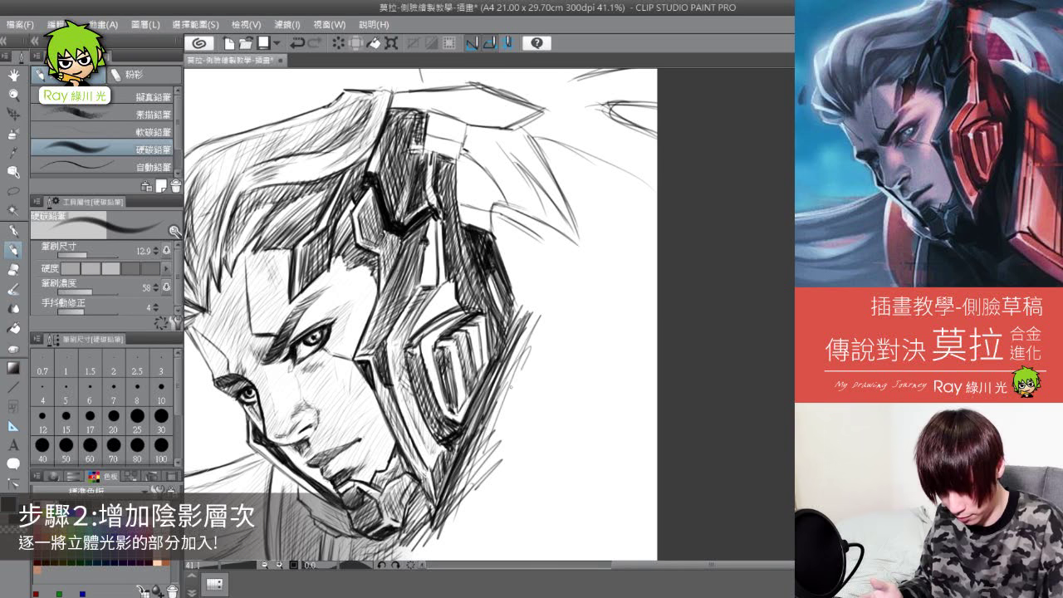
pyautogui.moveTo(543, 386); pyautogui.dragTo(469, 493)
# Step: Build up denser hatching on the neck below the jaw and behind the chin guard
pyautogui.click(14, 75)
pyautogui.moveTo(399, 398); pyautogui.dragTo(450, 245)
pyautogui.click(15, 249)
pyautogui.moveTo(479, 378); pyautogui.dragTo(432, 410)
pyautogui.moveTo(473, 339)
pyautogui.mouseDown()
pyautogui.moveTo(454, 405)
pyautogui.moveTo(420, 405)
pyautogui.mouseUp()
pyautogui.moveTo(493, 366)
pyautogui.mouseDown()
pyautogui.moveTo(422, 434)
pyautogui.moveTo(442, 441)
pyautogui.mouseUp()
pyautogui.moveTo(477, 405); pyautogui.dragTo(458, 436)
pyautogui.moveTo(502, 355); pyautogui.dragTo(440, 433)
pyautogui.moveTo(523, 332); pyautogui.dragTo(453, 439)
# Step: Extend loose diagonal strokes outward behind the ear guard to suggest the collar's shadow
pyautogui.moveTo(569, 253)
pyautogui.mouseDown()
pyautogui.moveTo(493, 379)
pyautogui.moveTo(474, 449)
pyautogui.moveTo(508, 370)
pyautogui.mouseUp()
pyautogui.moveTo(570, 219); pyautogui.dragTo(505, 357)
pyautogui.moveTo(574, 199)
pyautogui.mouseDown()
pyautogui.moveTo(519, 350)
pyautogui.moveTo(535, 334)
pyautogui.mouseUp()
pyautogui.moveTo(574, 178)
pyautogui.mouseDown()
pyautogui.moveTo(551, 286)
pyautogui.moveTo(538, 253)
pyautogui.mouseUp()
pyautogui.moveTo(586, 171); pyautogui.dragTo(551, 294)
pyautogui.moveTo(579, 208); pyautogui.dragTo(554, 298)
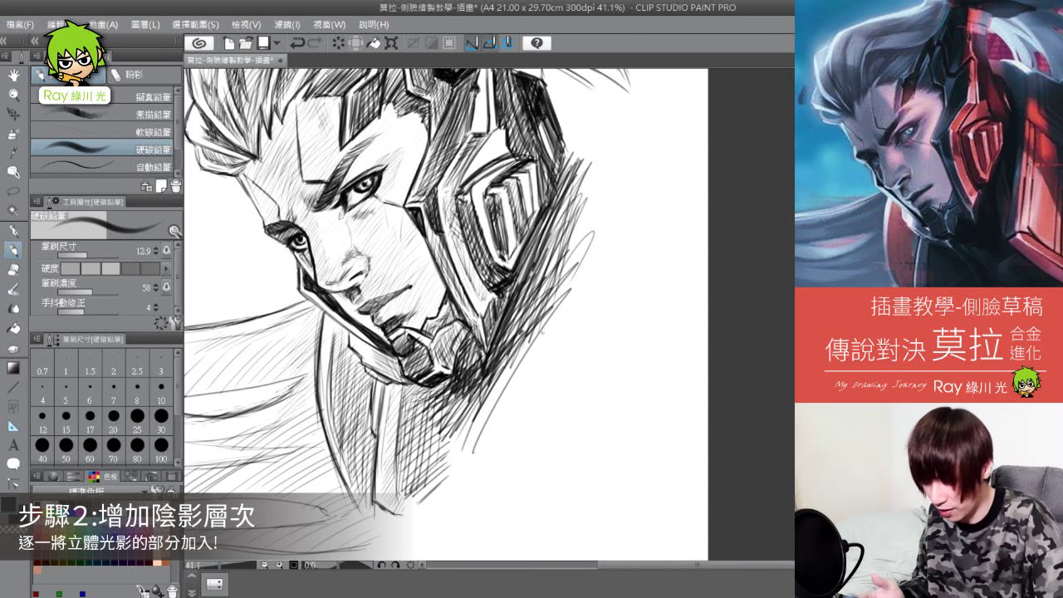
# Step: Add dark accents to the ear guard's upper edge and to the headgear strip above it
pyautogui.moveTo(505, 136); pyautogui.dragTo(483, 166)
pyautogui.moveTo(503, 131); pyautogui.dragTo(481, 171)
pyautogui.press('space')
pyautogui.moveTo(589, 283); pyautogui.dragTo(490, 452)
pyautogui.moveTo(392, 239)
pyautogui.mouseDown()
pyautogui.moveTo(379, 277)
pyautogui.moveTo(385, 303)
pyautogui.mouseUp()
pyautogui.moveTo(402, 234); pyautogui.dragTo(395, 272)
pyautogui.moveTo(400, 204); pyautogui.dragTo(393, 244)
# Step: Shade the pointed fin on top of the headgear with dark strokes along its length
pyautogui.moveTo(413, 149); pyautogui.dragTo(375, 174)
pyautogui.moveTo(340, 109)
pyautogui.mouseDown()
pyautogui.moveTo(402, 118)
pyautogui.moveTo(460, 103)
pyautogui.mouseUp()
pyautogui.moveTo(425, 141); pyautogui.dragTo(493, 115)
pyautogui.moveTo(377, 134); pyautogui.dragTo(424, 125)
pyautogui.moveTo(340, 124); pyautogui.dragTo(436, 101)
pyautogui.moveTo(375, 127)
pyautogui.mouseDown()
pyautogui.moveTo(480, 103)
pyautogui.moveTo(432, 98)
pyautogui.mouseUp()
pyautogui.moveTo(438, 131); pyautogui.dragTo(493, 113)
pyautogui.moveTo(385, 108); pyautogui.dragTo(443, 95)
# Step: Add strokes to the small block beneath the top fin and to the pointed shapes behind it
pyautogui.moveTo(422, 141); pyautogui.dragTo(408, 184)
pyautogui.moveTo(423, 143)
pyautogui.mouseDown()
pyautogui.moveTo(407, 183)
pyautogui.moveTo(418, 224)
pyautogui.mouseUp()
pyautogui.moveTo(486, 148); pyautogui.dragTo(454, 177)
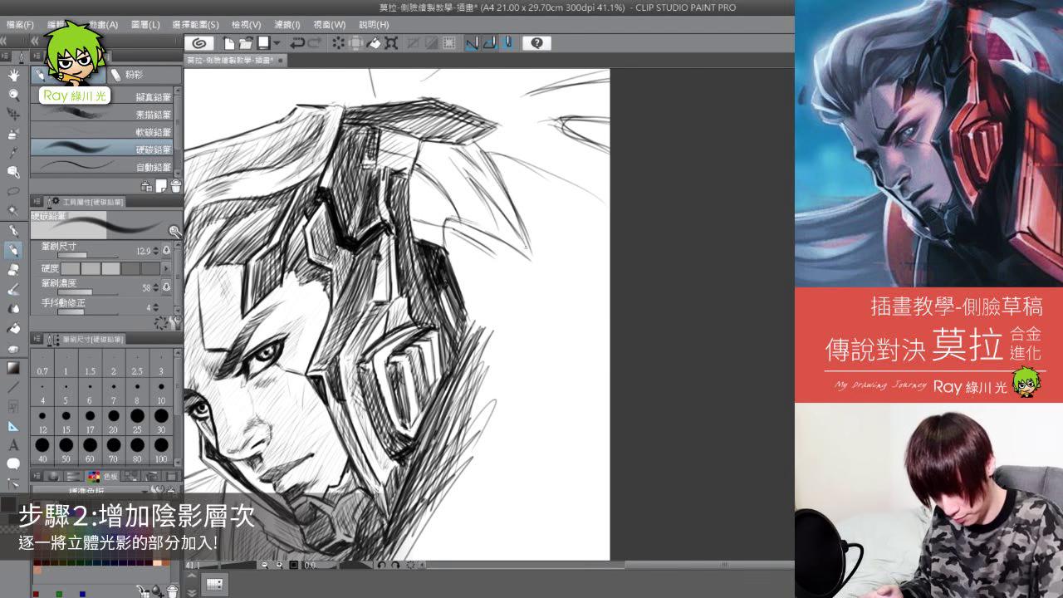
pyautogui.moveTo(525, 155); pyautogui.dragTo(489, 242)
pyautogui.moveTo(507, 181); pyautogui.dragTo(470, 239)
# Step: Hatch the large flowing shape above the headgear with diagonal strokes
pyautogui.press('space')
pyautogui.moveTo(558, 278); pyautogui.dragTo(467, 423)
pyautogui.moveTo(307, 123); pyautogui.dragTo(283, 245)
pyautogui.moveTo(364, 115); pyautogui.dragTo(298, 148)
pyautogui.moveTo(350, 136); pyautogui.dragTo(289, 161)
pyautogui.moveTo(330, 161)
pyautogui.mouseDown()
pyautogui.moveTo(286, 181)
pyautogui.moveTo(296, 235)
pyautogui.mouseUp()
pyautogui.moveTo(378, 115); pyautogui.dragTo(343, 138)
pyautogui.moveTo(394, 114); pyautogui.dragTo(309, 158)
pyautogui.moveTo(408, 111)
pyautogui.mouseDown()
pyautogui.moveTo(353, 141)
pyautogui.moveTo(333, 204)
pyautogui.mouseUp()
pyautogui.moveTo(425, 165); pyautogui.dragTo(398, 191)
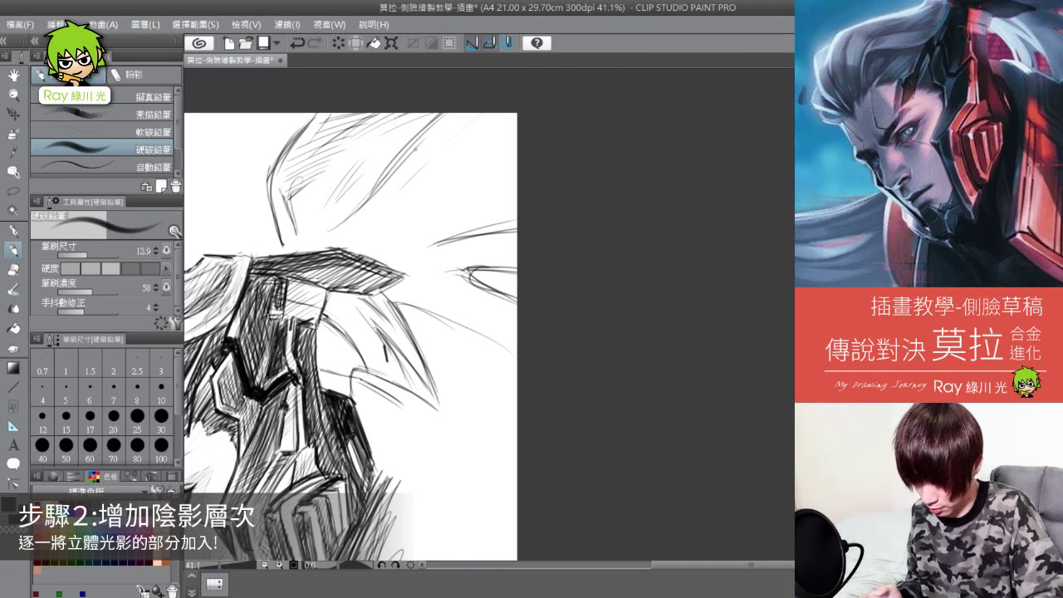
# Step: Add long sweeping strokes to the flowing shapes trailing behind the headgear fin
pyautogui.moveTo(448, 146); pyautogui.dragTo(339, 235)
pyautogui.moveTo(515, 133); pyautogui.dragTo(365, 229)
pyautogui.moveTo(445, 184); pyautogui.dragTo(332, 254)
pyautogui.moveTo(516, 181); pyautogui.dragTo(357, 261)
pyautogui.moveTo(493, 118); pyautogui.dragTo(357, 234)
pyautogui.moveTo(517, 219); pyautogui.dragTo(400, 264)
pyautogui.moveTo(493, 198); pyautogui.dragTo(387, 252)
pyautogui.moveTo(507, 295); pyautogui.dragTo(371, 288)
pyautogui.moveTo(495, 234); pyautogui.dragTo(384, 281)
# Step: Cross-hatch the area behind the rear headgear plate and ear guard with downward strokes
pyautogui.press('space')
pyautogui.moveTo(489, 419)
pyautogui.mouseDown()
pyautogui.moveTo(479, 385)
pyautogui.moveTo(695, 281)
pyautogui.mouseUp()
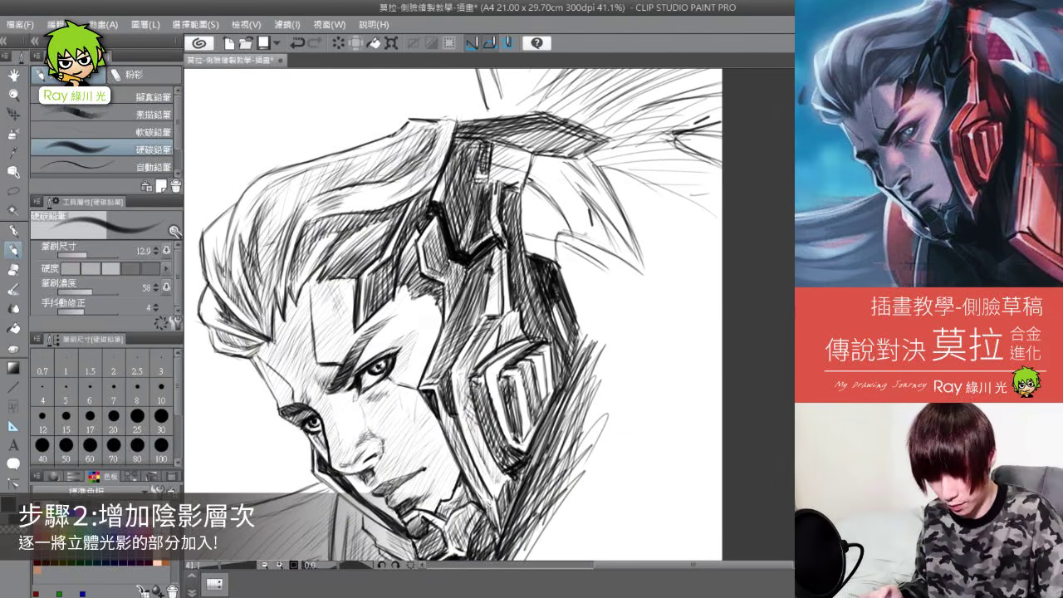
pyautogui.moveTo(578, 245)
pyautogui.mouseDown()
pyautogui.moveTo(552, 272)
pyautogui.moveTo(614, 316)
pyautogui.mouseUp()
pyautogui.moveTo(572, 284); pyautogui.dragTo(629, 371)
pyautogui.moveTo(596, 268); pyautogui.dragTo(591, 383)
pyautogui.moveTo(628, 276); pyautogui.dragTo(617, 405)
pyautogui.moveTo(601, 339); pyautogui.dragTo(593, 433)
# Step: Examine the shaded head both from a wider view and close up on the face and ear guard
pyautogui.press('space')
pyautogui.moveTo(498, 400); pyautogui.dragTo(474, 297)
pyautogui.hotkey('ctrl', 'space')
pyautogui.moveTo(473, 297); pyautogui.dragTo(441, 297)
pyautogui.press('space')
pyautogui.moveTo(543, 304); pyautogui.dragTo(557, 370)
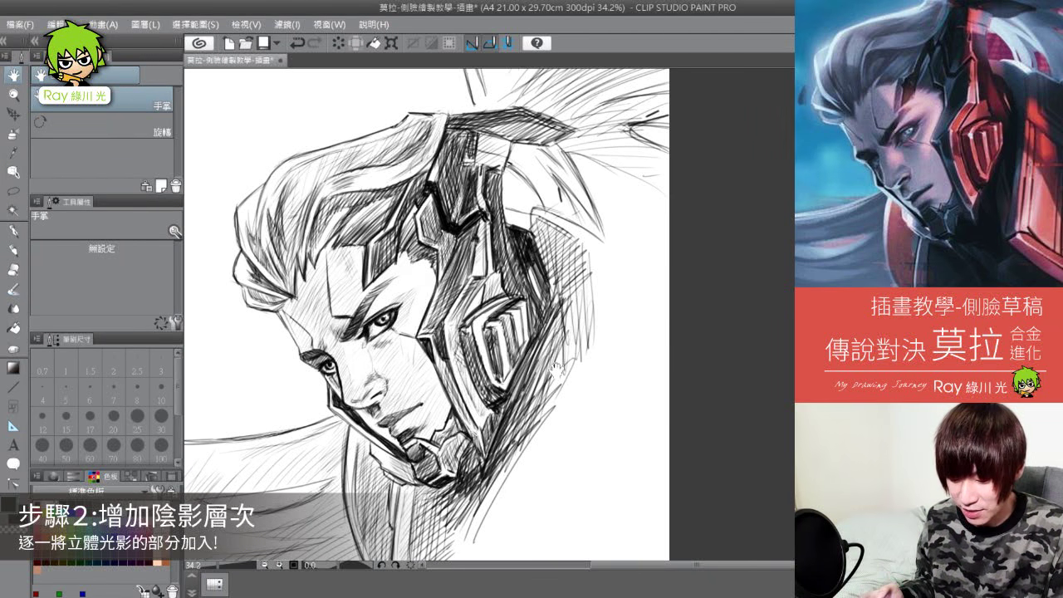
pyautogui.moveTo(470, 451); pyautogui.dragTo(454, 422)
pyautogui.hotkey('ctrl', 'space')
pyautogui.click(391, 347)
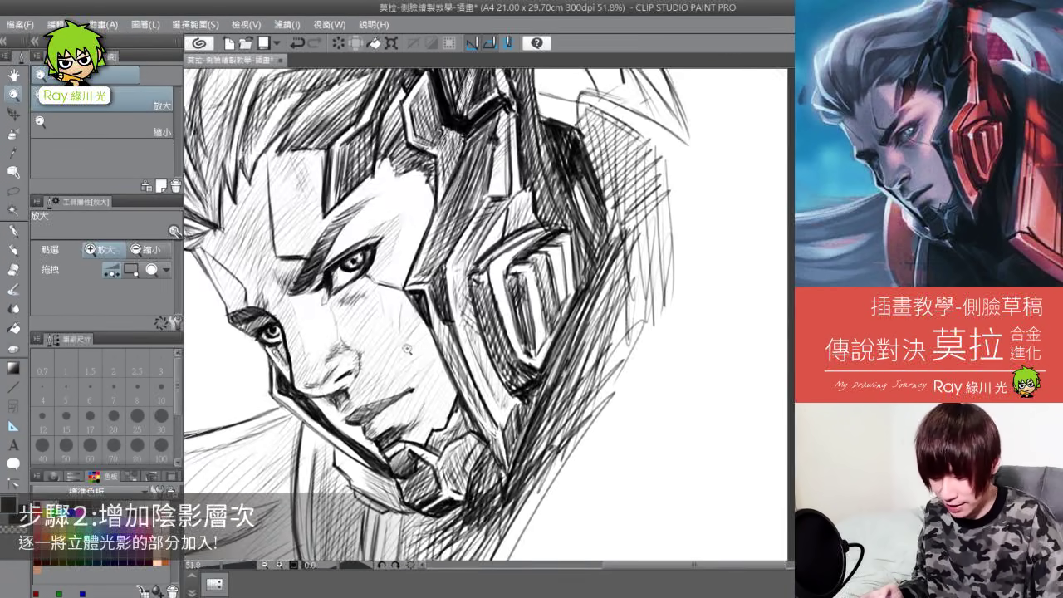
pyautogui.scroll(-3, 407, 349)
pyautogui.scroll(4, 396, 348)
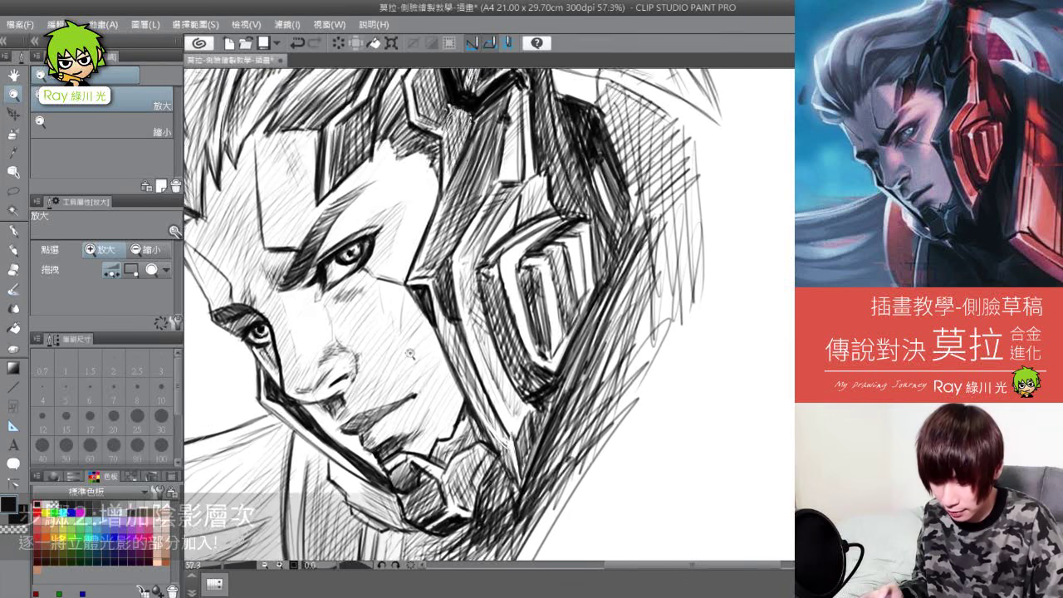
pyautogui.scroll(-1, 409, 353)
# Step: Sign the sketch with the artist's handwritten name in the blank area beside the neck hatching, ending with a dot
pyautogui.click(14, 75)
pyautogui.moveTo(499, 455)
pyautogui.mouseDown()
pyautogui.moveTo(526, 384)
pyautogui.moveTo(540, 436)
pyautogui.mouseUp()
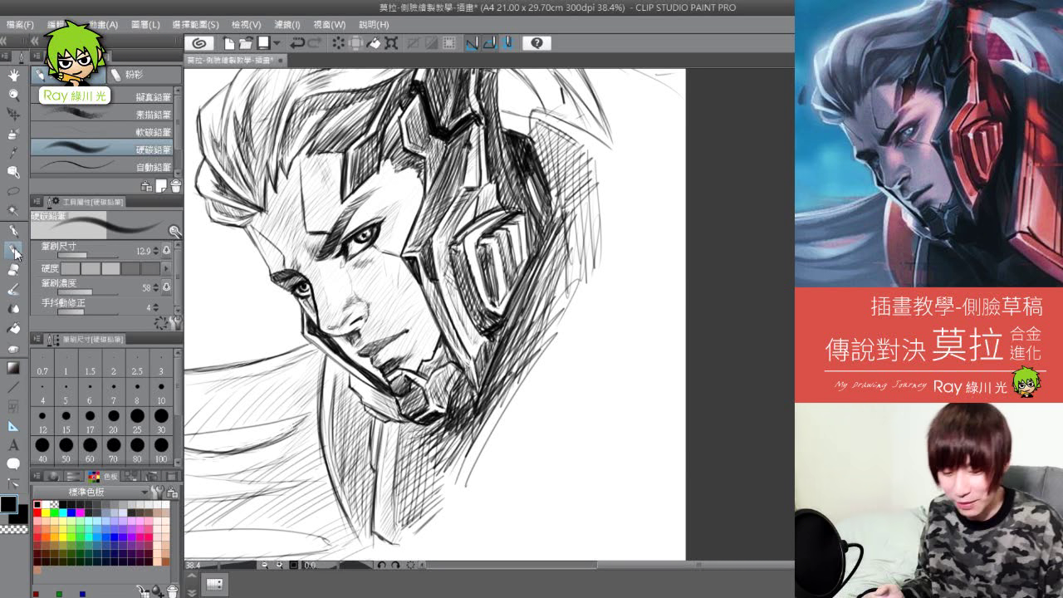
pyautogui.moveTo(536, 389); pyautogui.dragTo(546, 380)
pyautogui.moveTo(545, 380); pyautogui.dragTo(561, 395)
pyautogui.click(573, 375)
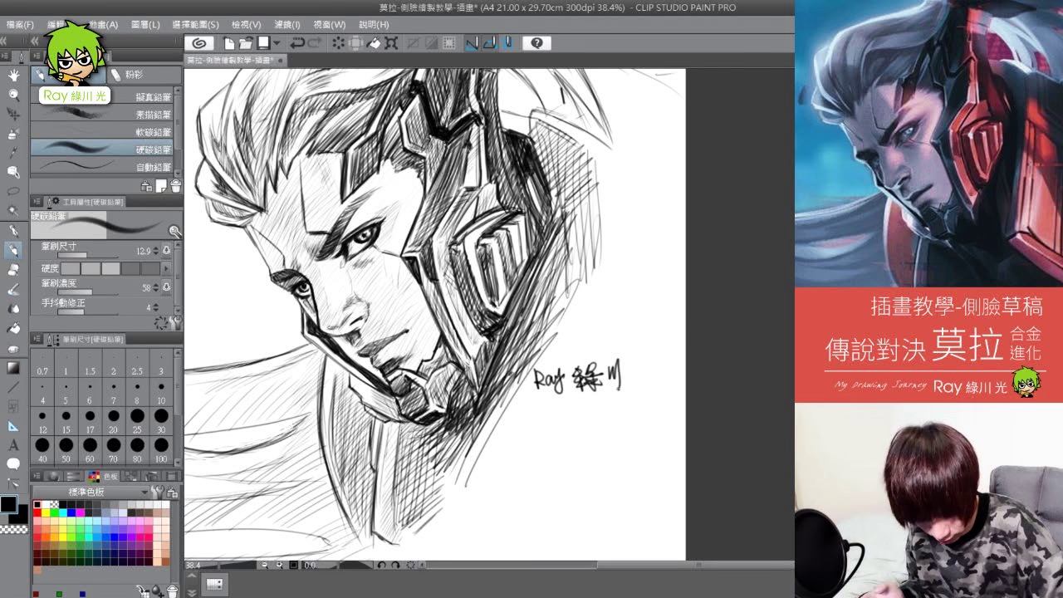
pyautogui.click(636, 380)
# Step: Examine the finished, signed sketch of the head and its shading
pyautogui.click(14, 76)
pyautogui.moveTo(548, 324); pyautogui.dragTo(590, 376)
pyautogui.click(14, 94)
pyautogui.moveTo(615, 357)
pyautogui.mouseDown()
pyautogui.moveTo(573, 359)
pyautogui.moveTo(588, 359)
pyautogui.mouseUp()
pyautogui.click(16, 77)
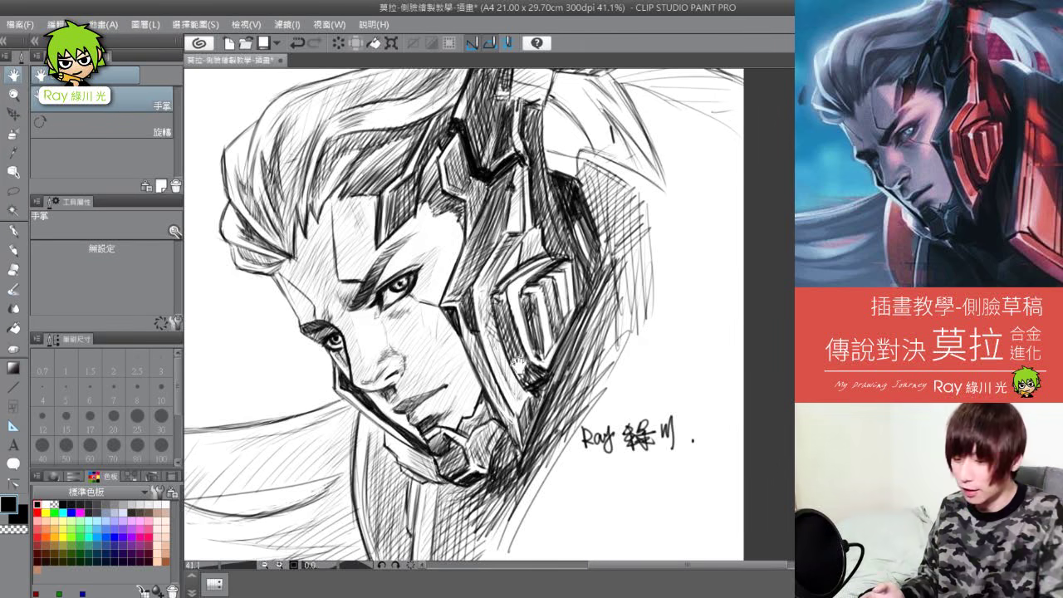
pyautogui.moveTo(571, 399); pyautogui.dragTo(558, 390)
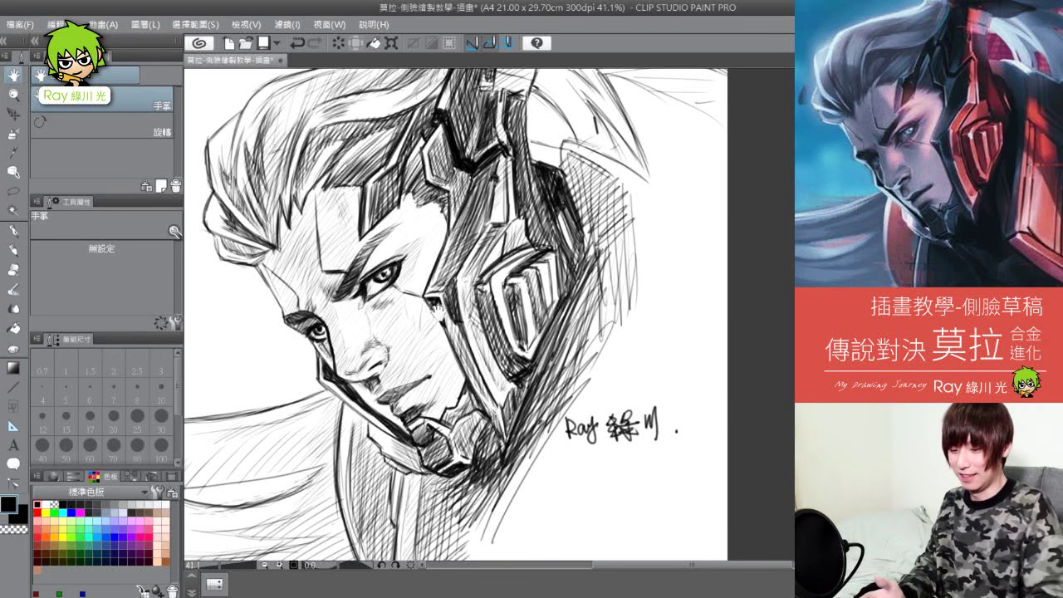
pyautogui.moveTo(438, 312); pyautogui.dragTo(448, 338)
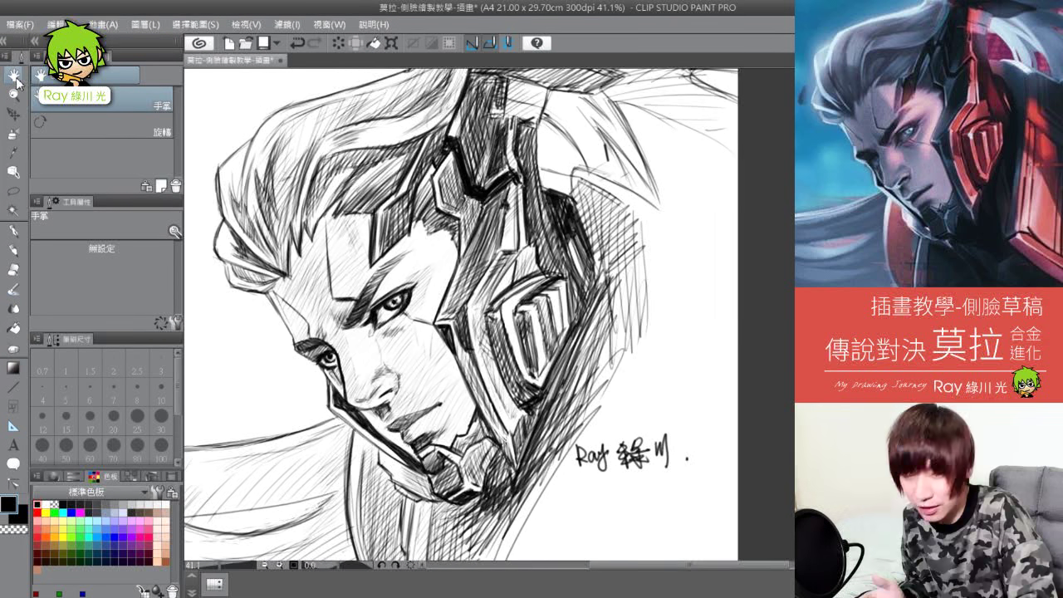
pyautogui.moveTo(450, 391); pyautogui.dragTo(453, 369)
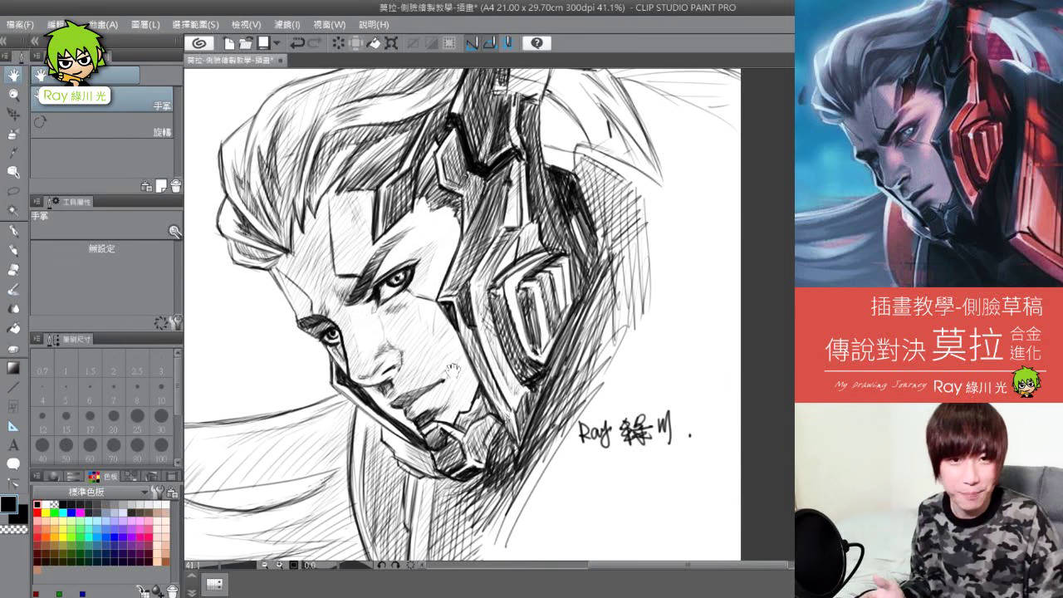